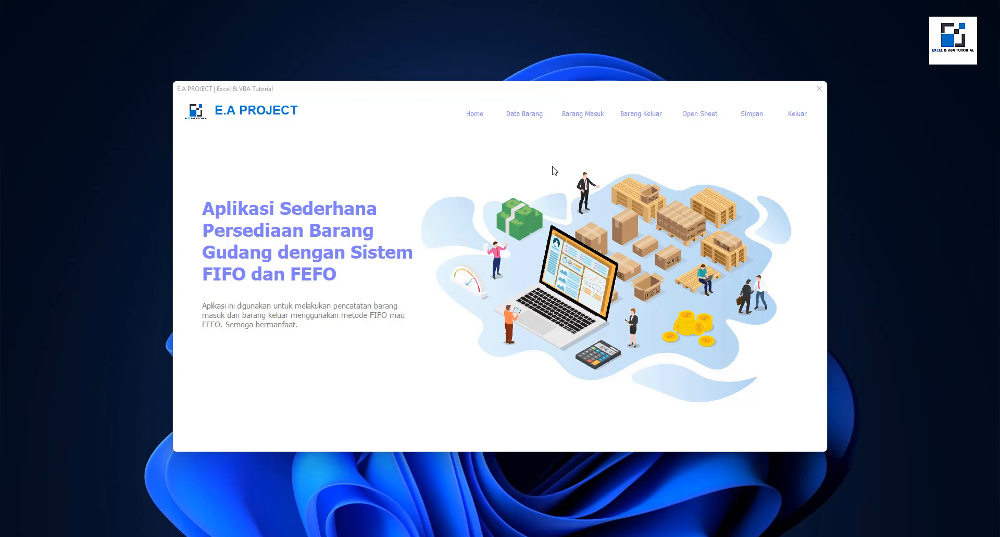
Step: Start a new item record in Data Barang and enter the barcode BR-10006
{"action": "left_click", "coordinate": [521, 115]}
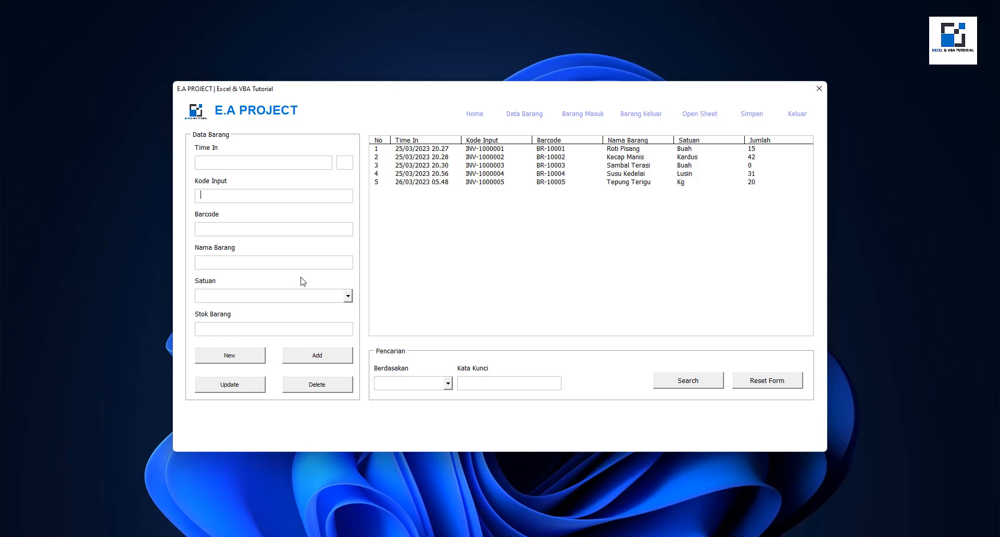
{"action": "left_click", "coordinate": [243, 362]}
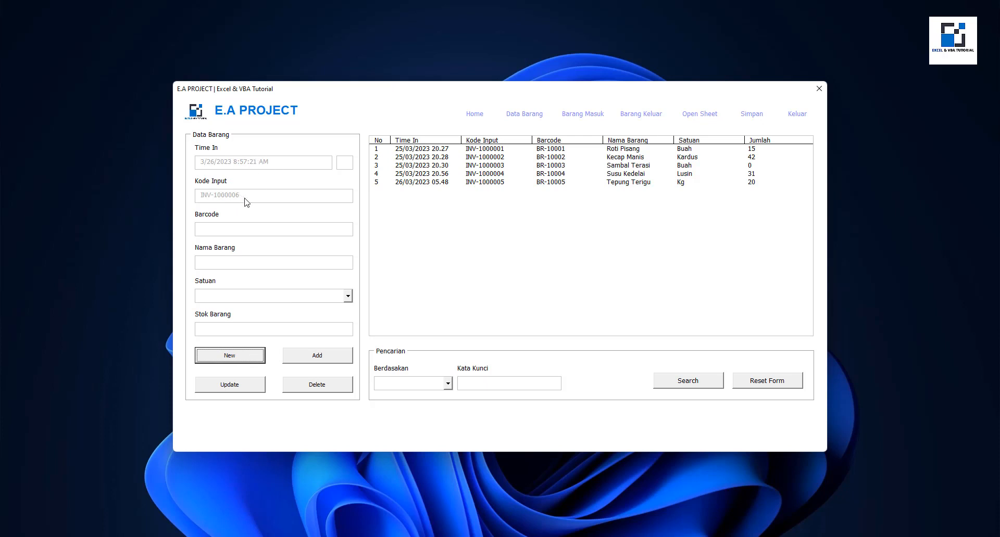
{"action": "left_click", "coordinate": [241, 228]}
{"action": "type", "text": "BR-1000"}
{"action": "type", "text": "0"}
{"action": "key", "text": "BackSpace"}
{"action": "type", "text": "6"}
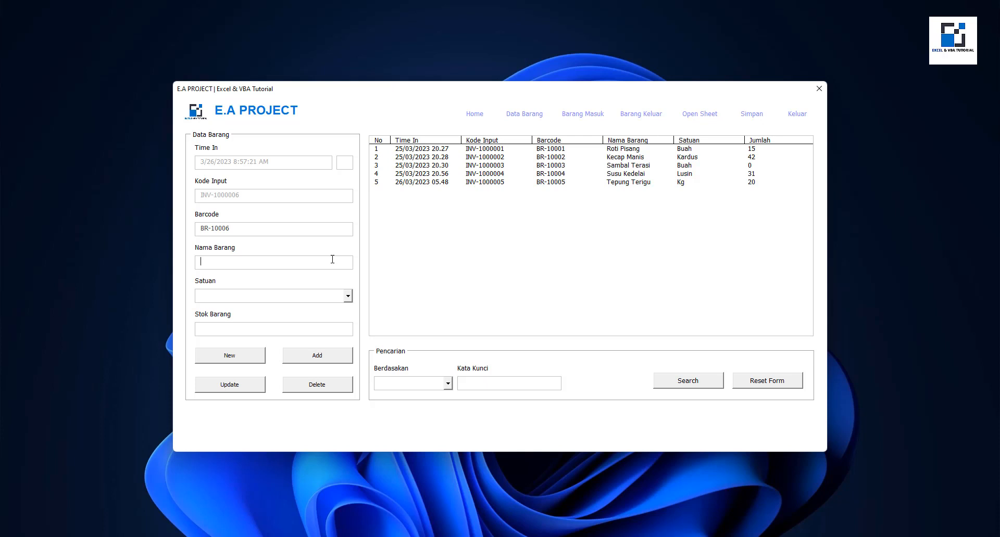
Step: Enter Minuman Dingin as the new item's name
{"action": "type", "text": "Mas"}
{"action": "key", "text": "BackSpace"}
{"action": "key", "text": "BackSpace"}
{"action": "key", "text": "BackSpace"}
{"action": "type", "text": "minuman"}
{"action": "key", "text": "BackSpace"}
{"action": "key", "text": "BackSpace"}
{"action": "key", "text": "BackSpace"}
{"action": "key", "text": "BackSpace"}
{"action": "key", "text": "BackSpace"}
{"action": "key", "text": "BackSpace"}
{"action": "key", "text": "BackSpace"}
{"action": "type", "text": "Minuman Dingin"}
Step: Set the new item's unit to Buah and add the record to the item list
{"action": "left_click", "coordinate": [348, 296]}
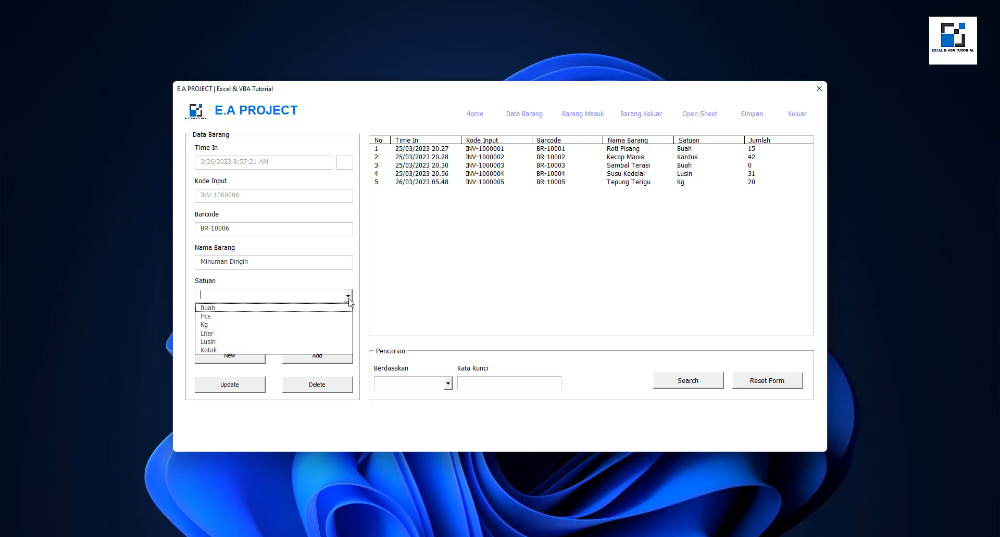
{"action": "left_click", "coordinate": [286, 308]}
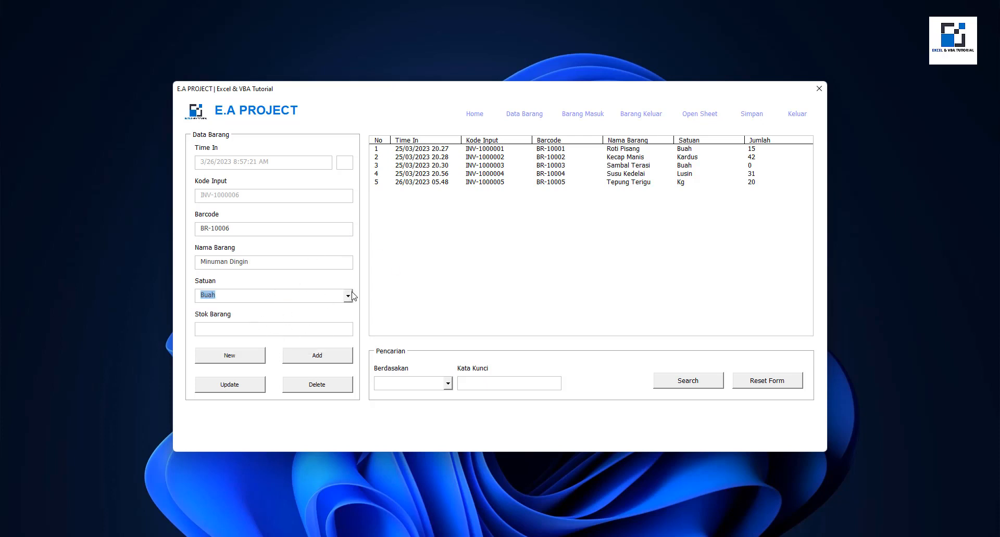
{"action": "left_click", "coordinate": [331, 357]}
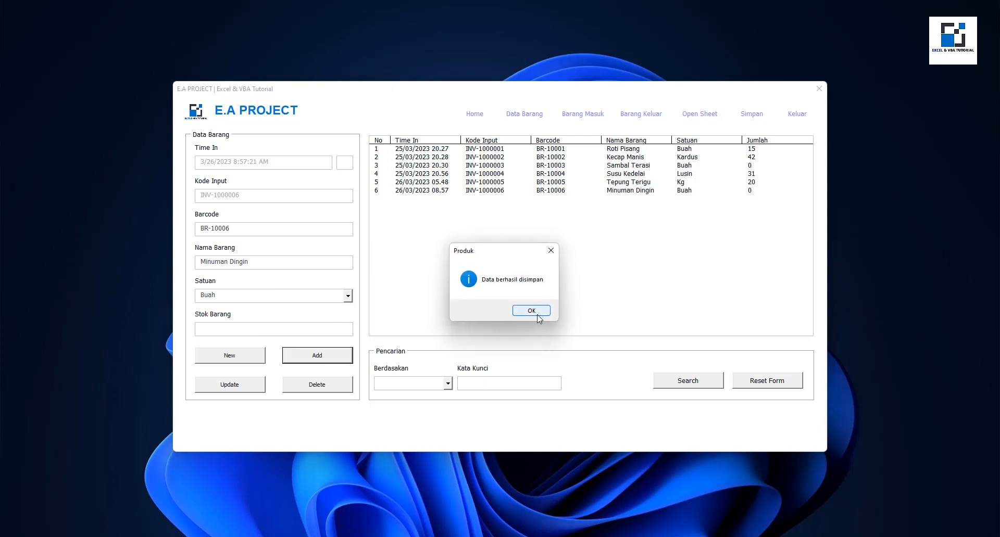
{"action": "left_click", "coordinate": [531, 310]}
Step: Load the Minuman Dingin record and update its unit to Pcs
{"action": "left_click", "coordinate": [598, 190]}
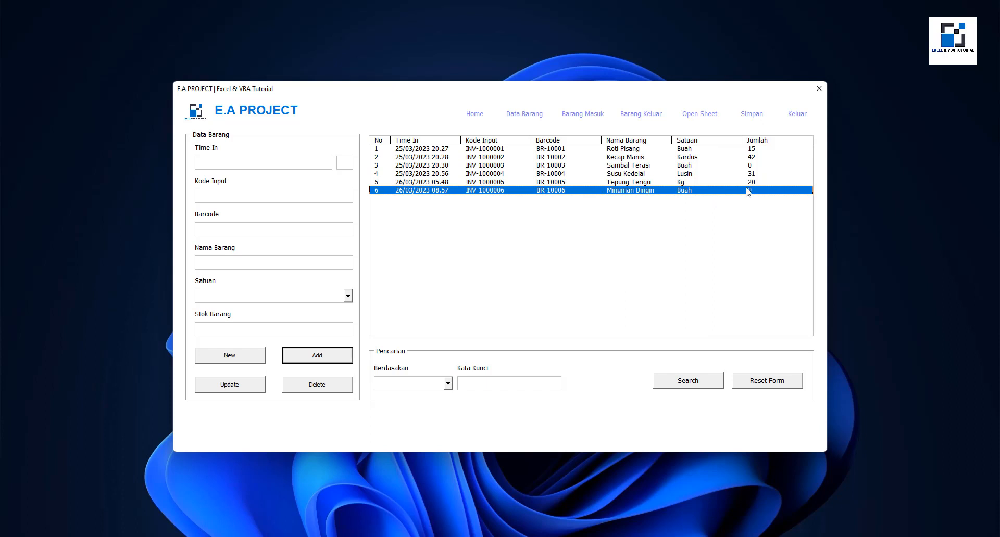
{"action": "double_click", "coordinate": [489, 192]}
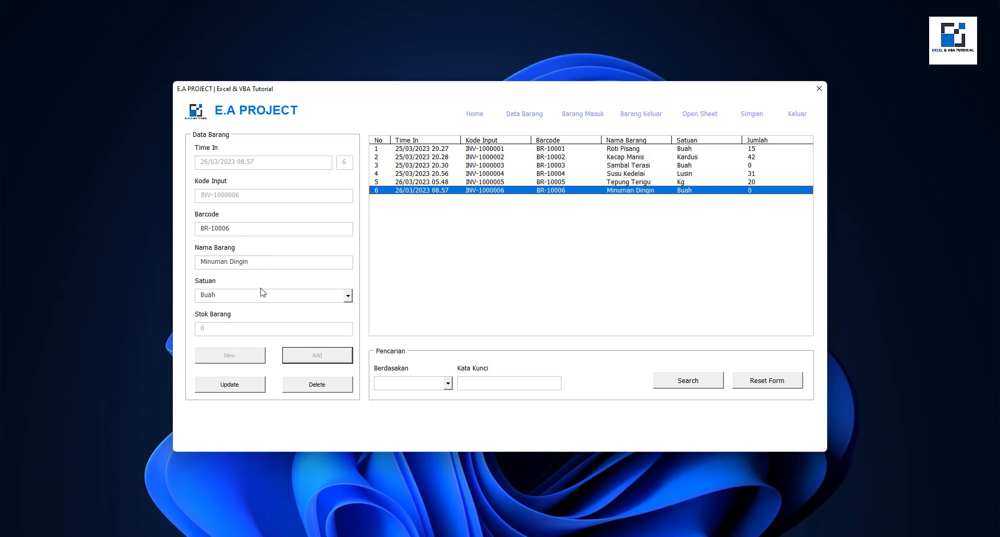
{"action": "left_click", "coordinate": [350, 297]}
{"action": "left_click", "coordinate": [347, 295]}
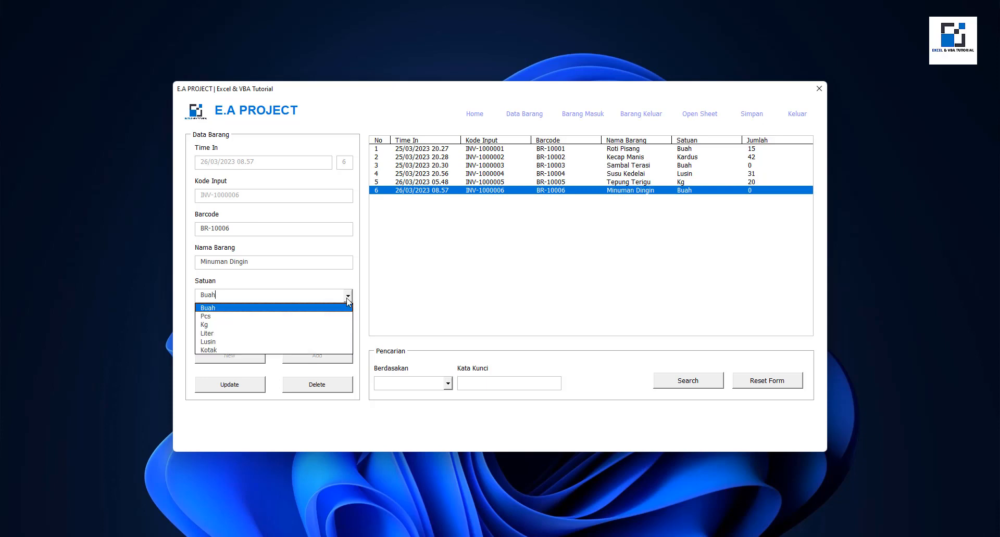
{"action": "left_click", "coordinate": [266, 317]}
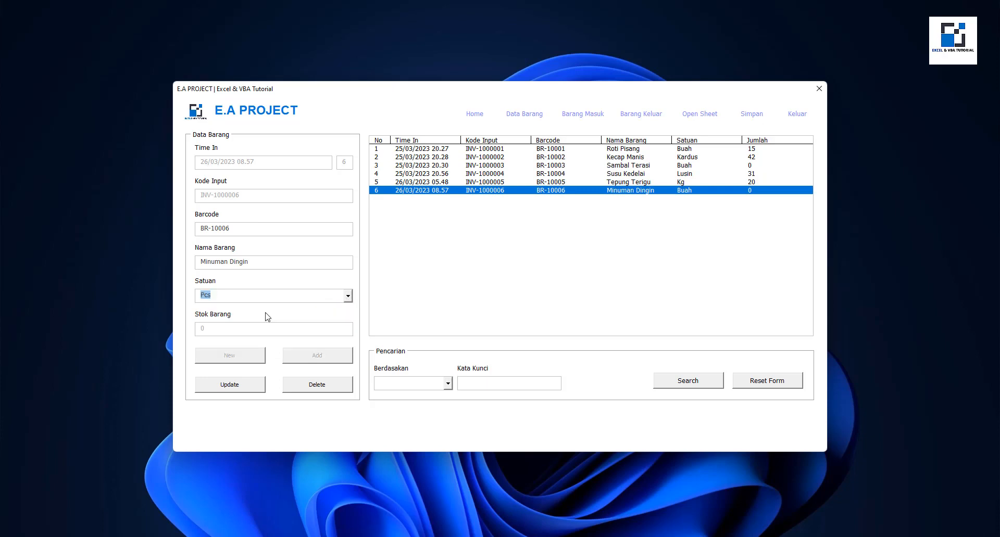
{"action": "left_click", "coordinate": [243, 391]}
{"action": "left_click", "coordinate": [531, 313]}
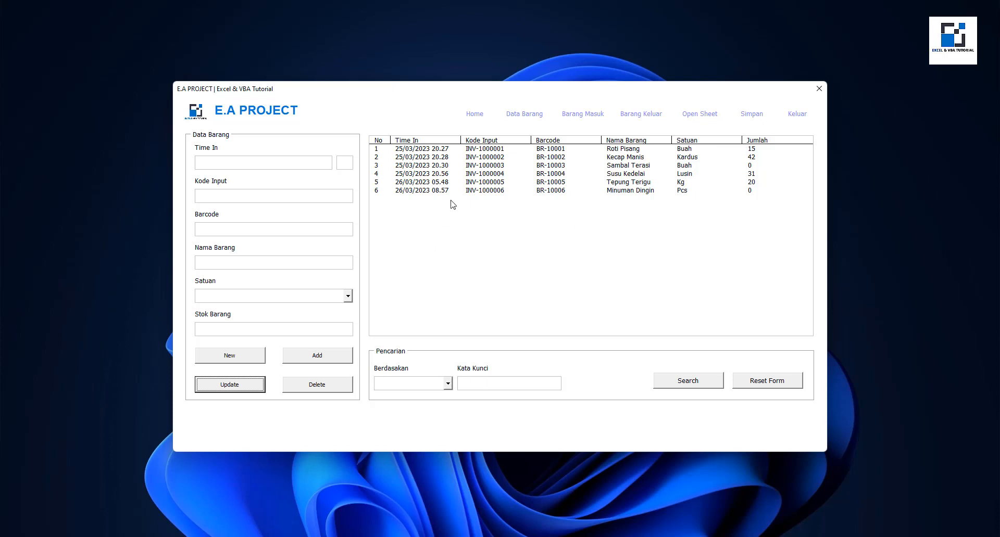
{"action": "left_click", "coordinate": [473, 191]}
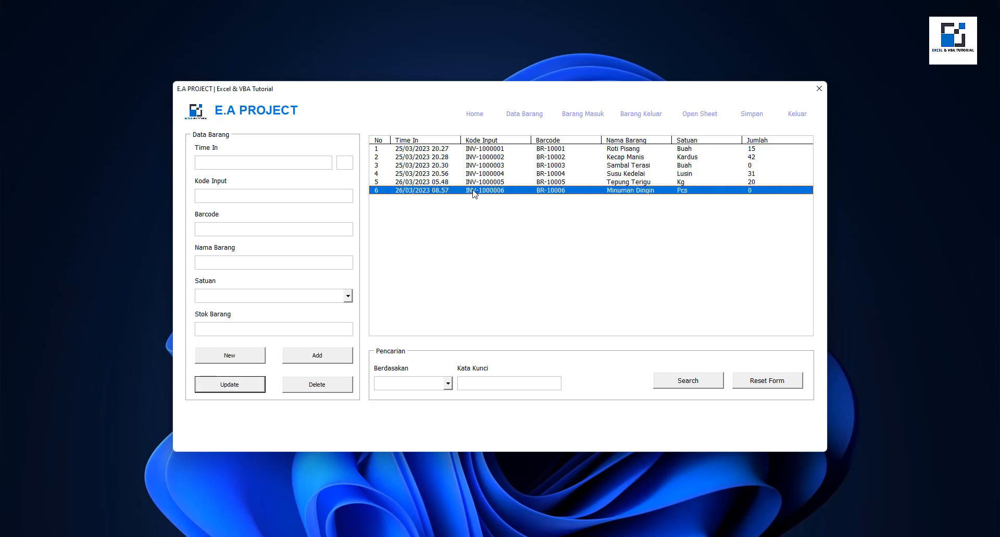
{"action": "left_click", "coordinate": [331, 385]}
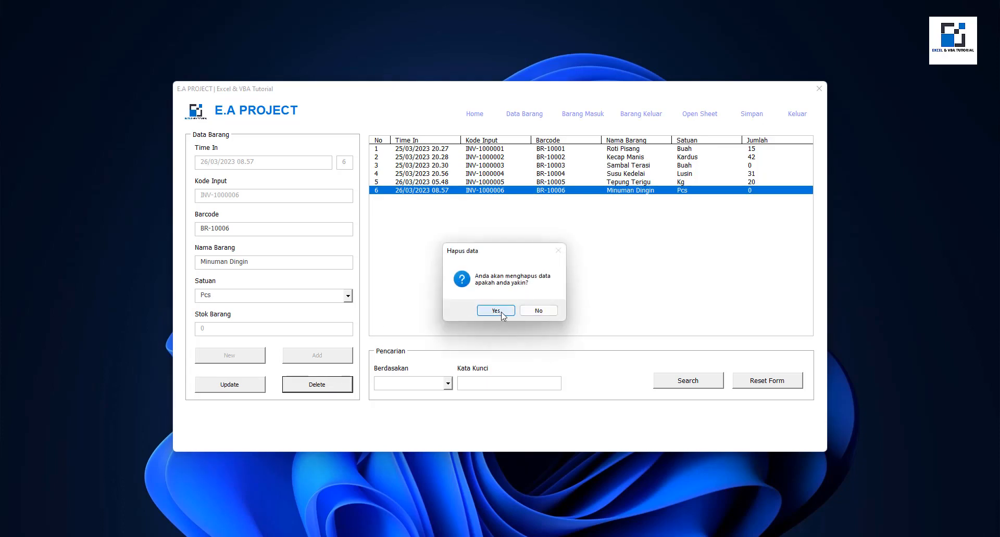
{"action": "left_click", "coordinate": [538, 312]}
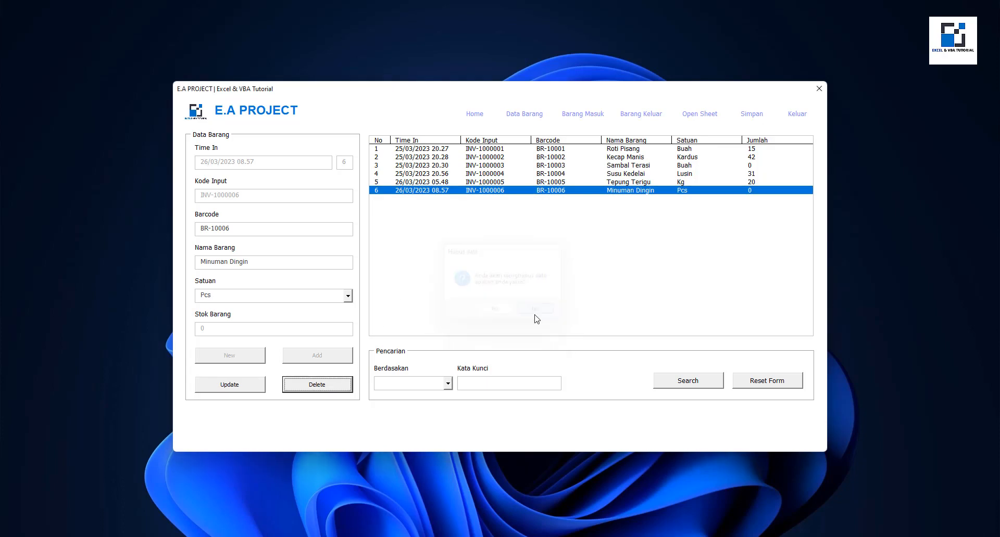
{"action": "left_click", "coordinate": [775, 387]}
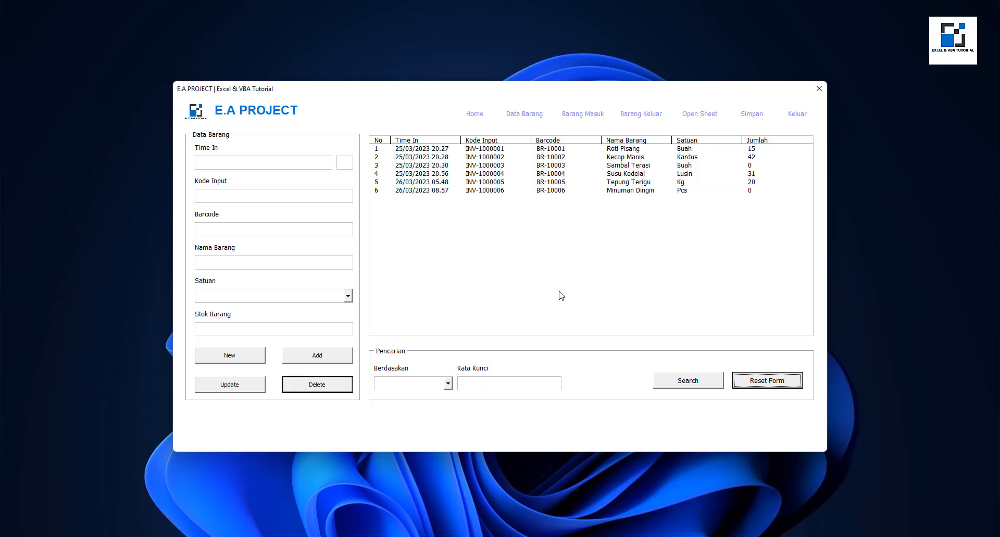
Step: Search the item list by Nama Barang for the keyword "s", and reset the form
{"action": "left_click", "coordinate": [448, 385]}
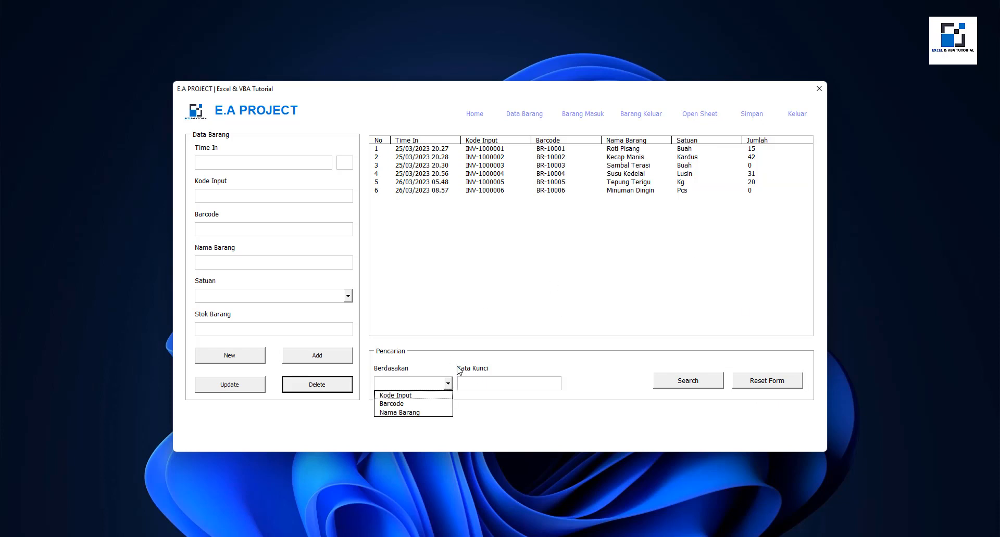
{"action": "left_click", "coordinate": [423, 413]}
{"action": "left_click", "coordinate": [477, 384]}
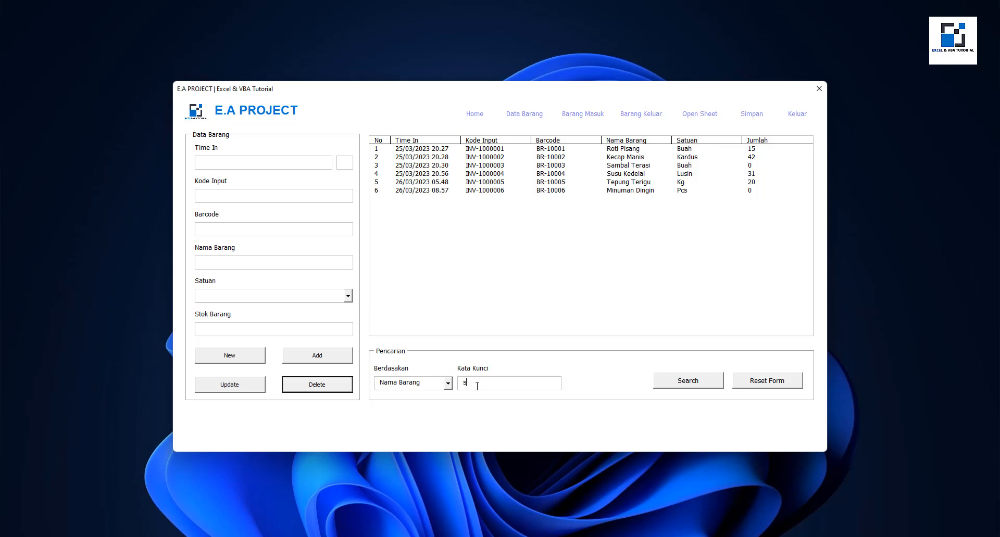
{"action": "left_click", "coordinate": [696, 385]}
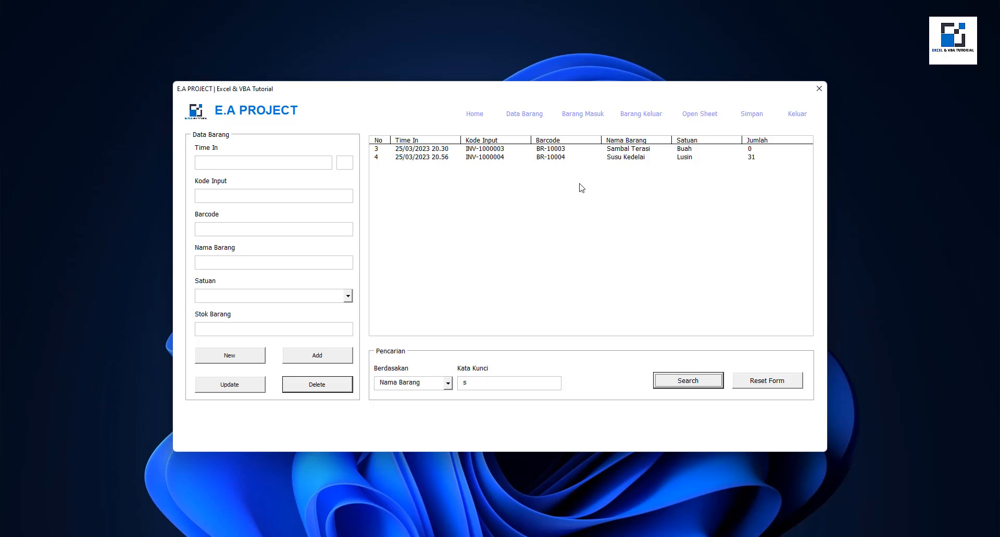
{"action": "left_click", "coordinate": [765, 383]}
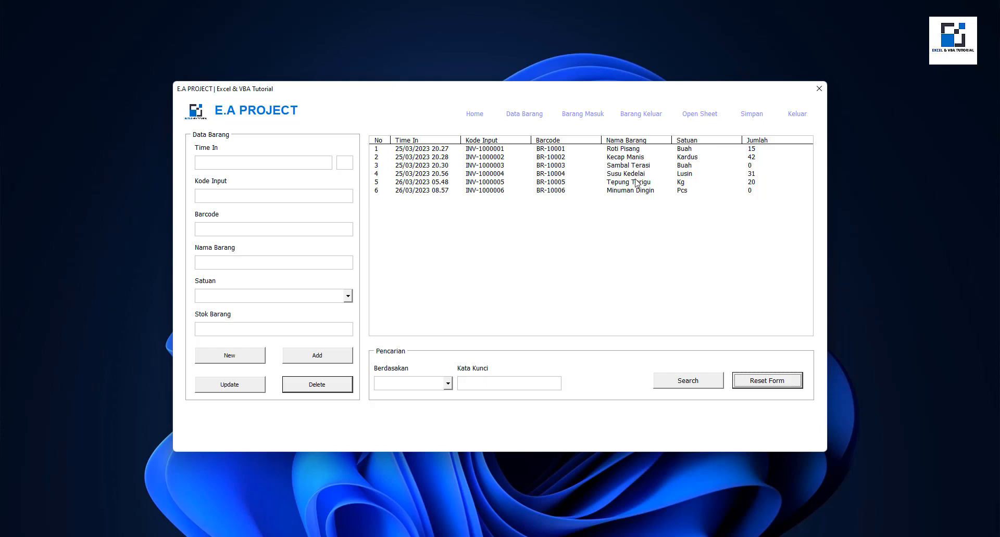
Step: Start a new incoming goods entry in Barang Masuk and choose Minuman Dingin (BR-10006) as its item
{"action": "left_click", "coordinate": [579, 115]}
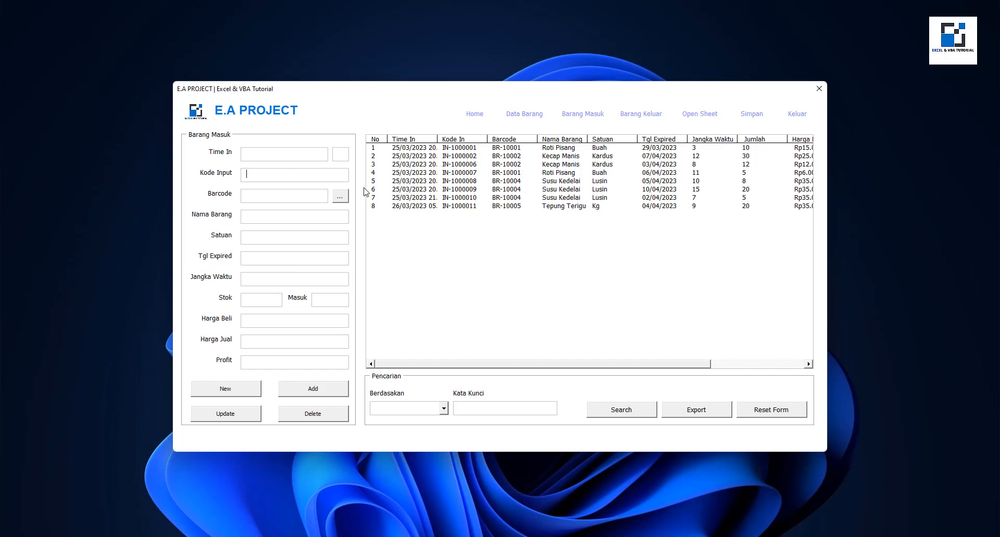
{"action": "left_click", "coordinate": [238, 396]}
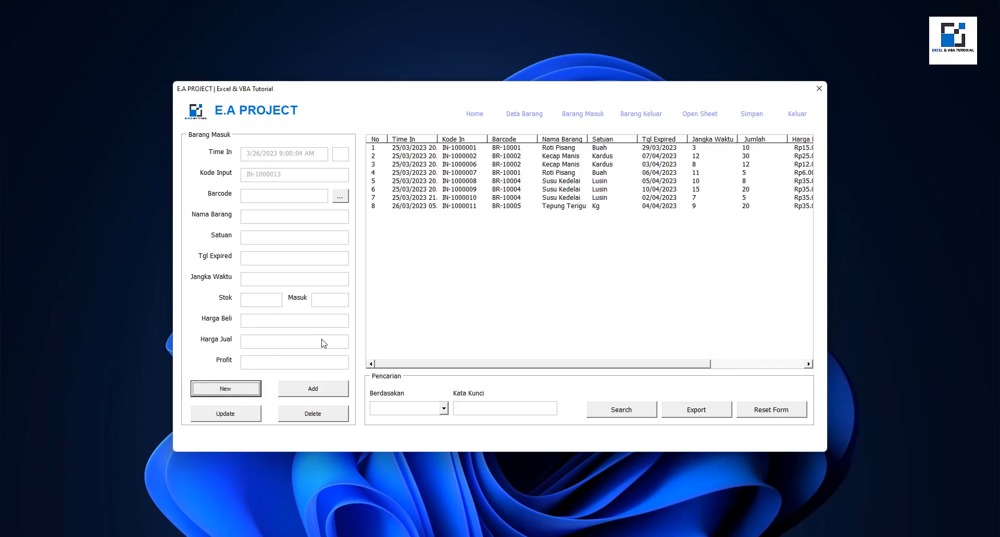
{"action": "left_click", "coordinate": [341, 201]}
{"action": "left_click_drag", "start_coordinate": [461, 141], "coordinate": [529, 143]}
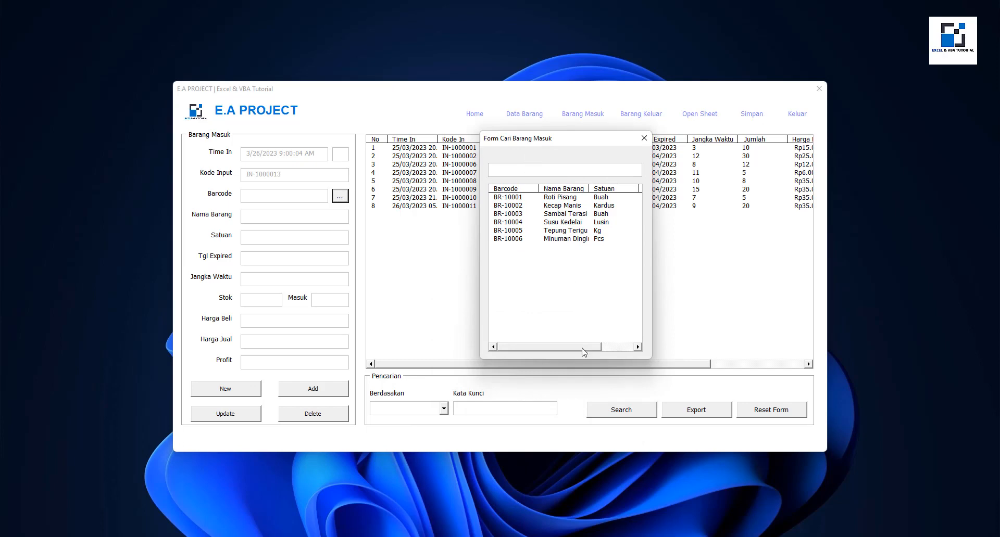
{"action": "mouse_move", "coordinate": [583, 347]}
{"action": "left_mouse_down"}
{"action": "mouse_move", "coordinate": [604, 348]}
{"action": "mouse_move", "coordinate": [564, 346]}
{"action": "left_mouse_up"}
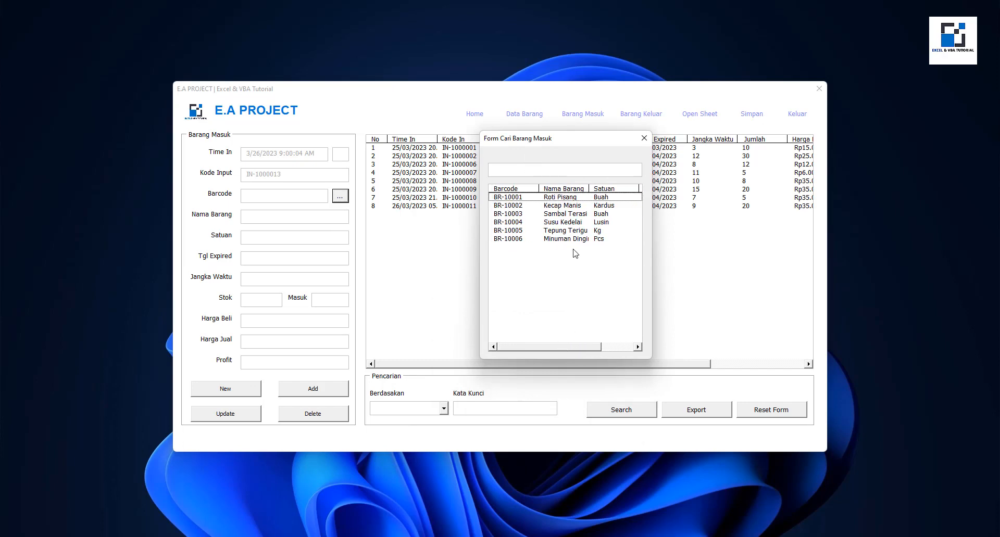
{"action": "double_click", "coordinate": [548, 239]}
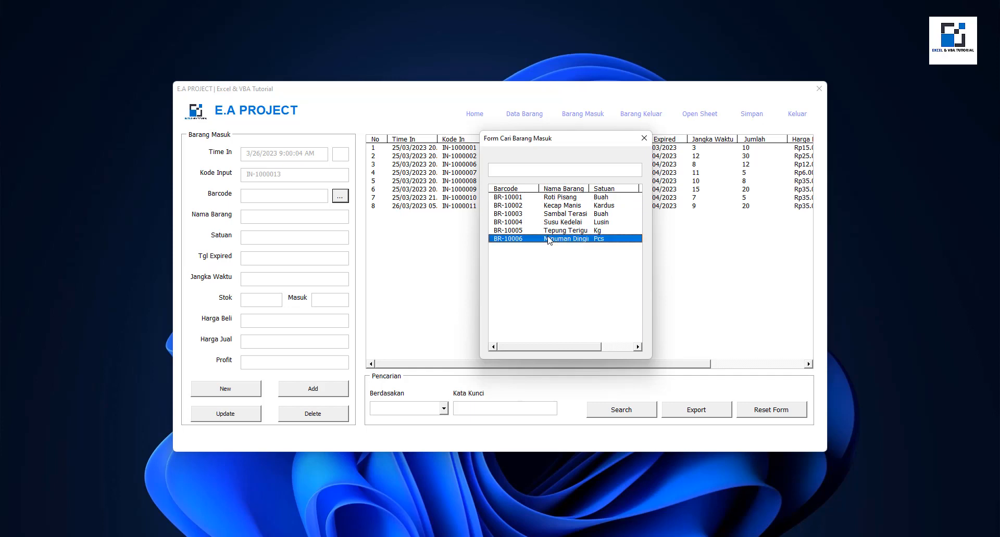
{"action": "left_click", "coordinate": [644, 137]}
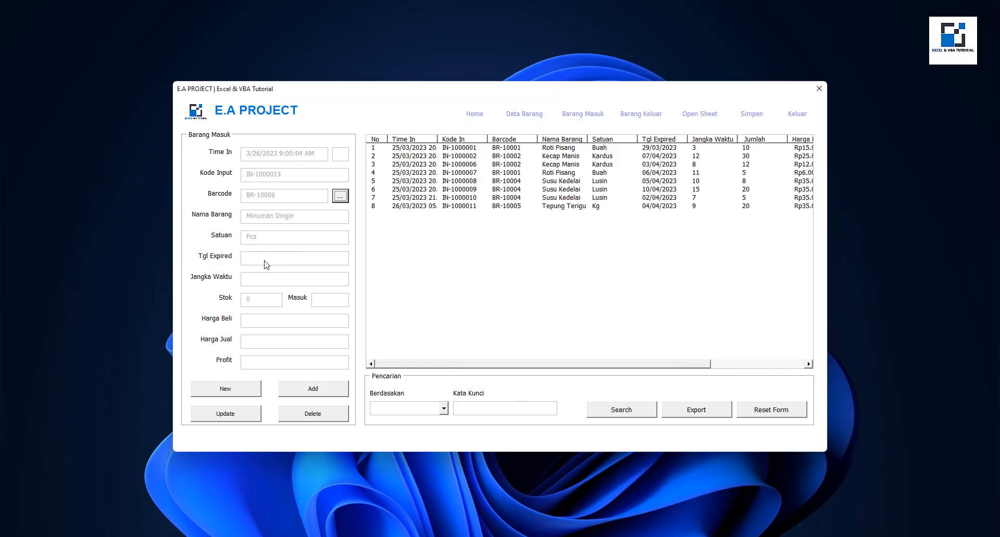
Step: Set the incoming entry's expiry date to 03/30/2023
{"action": "left_click", "coordinate": [244, 259]}
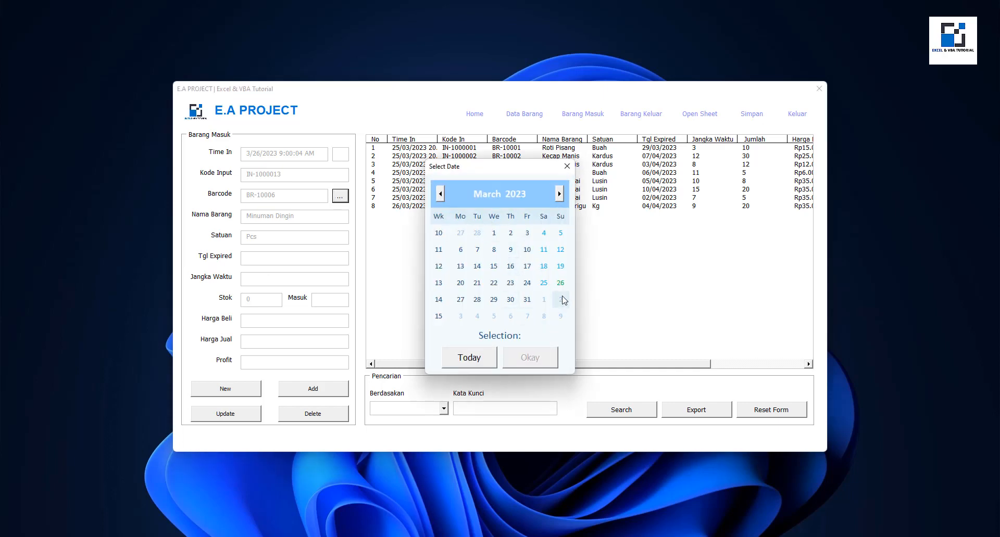
{"action": "left_click", "coordinate": [510, 303]}
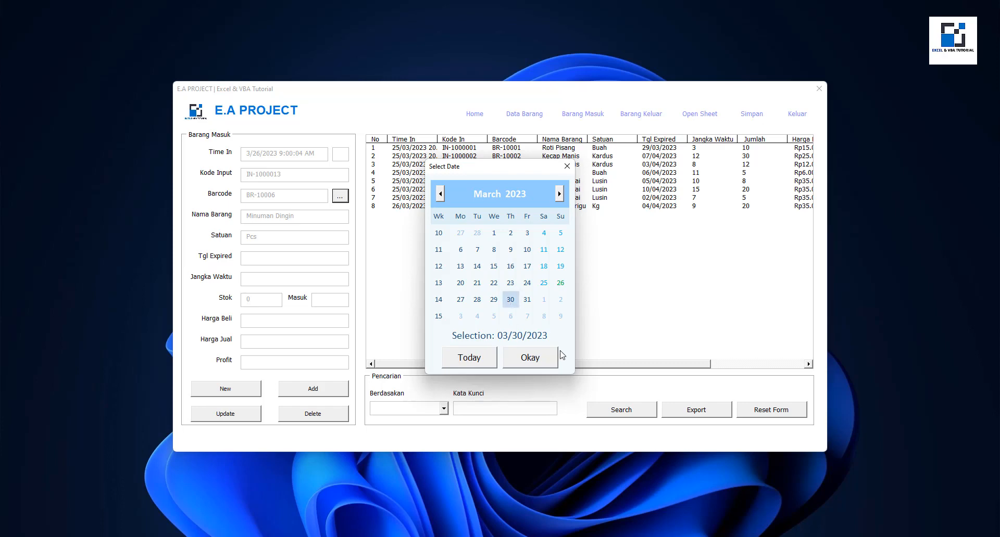
{"action": "left_click", "coordinate": [538, 362]}
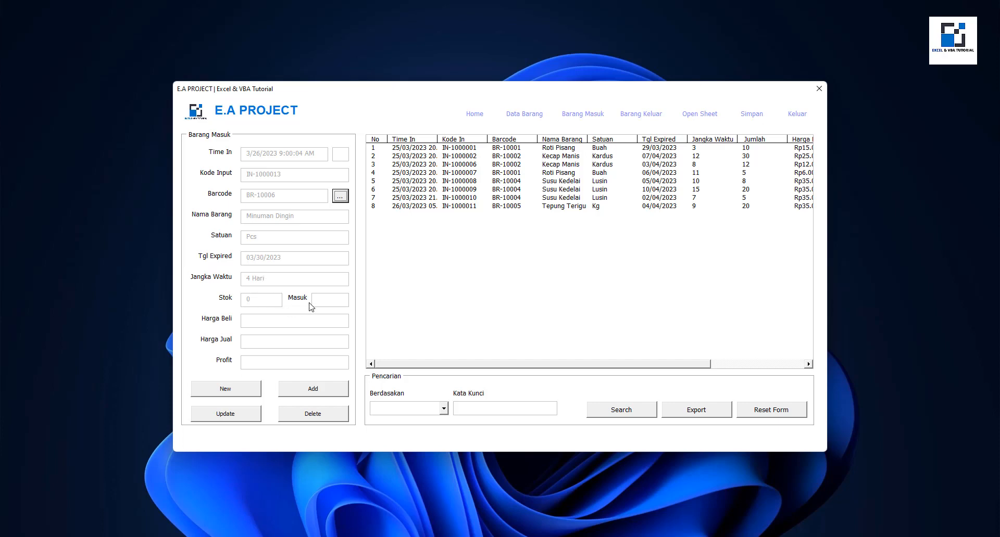
Step: Enter an incoming quantity of 10, purchase price 35.000 and selling price 40.000, and add the incoming goods record
{"action": "left_click", "coordinate": [331, 299]}
{"action": "type", "text": "000"}
{"action": "left_click", "coordinate": [252, 345]}
{"action": "type", "text": "40.000"}
{"action": "left_click", "coordinate": [310, 394]}
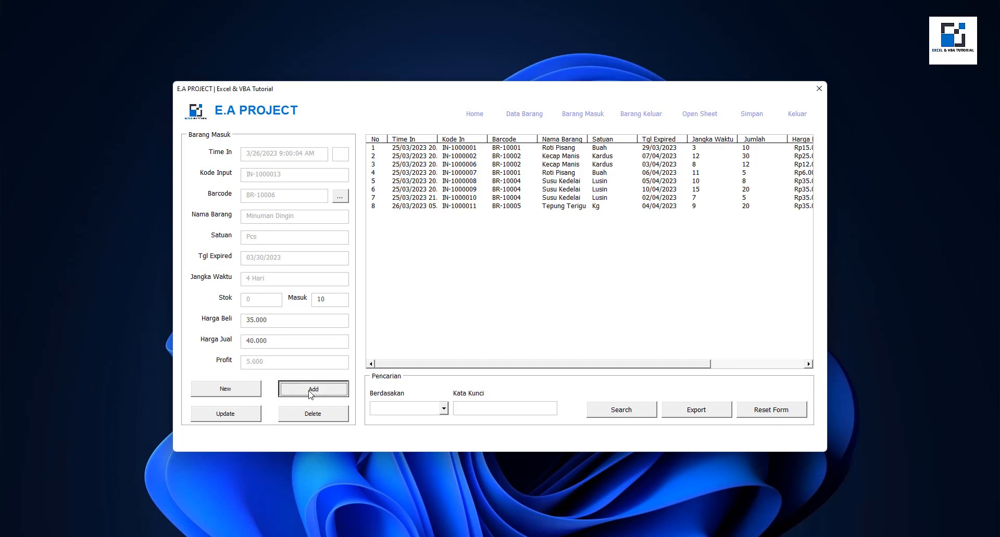
{"action": "left_click", "coordinate": [540, 315]}
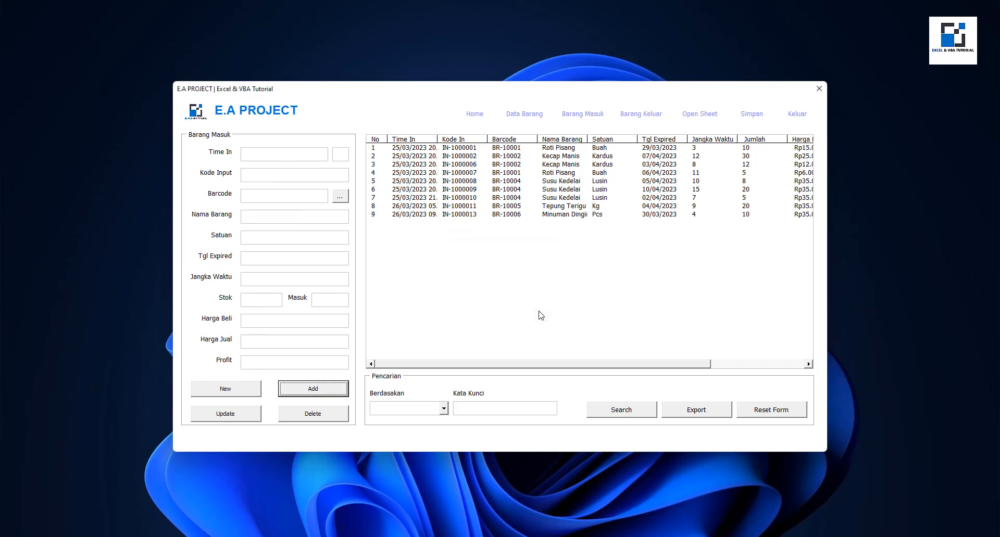
Step: Compare the Minuman Dingin entry in Barang Masuk with its stock quantity in Data Barang
{"action": "left_click", "coordinate": [410, 215]}
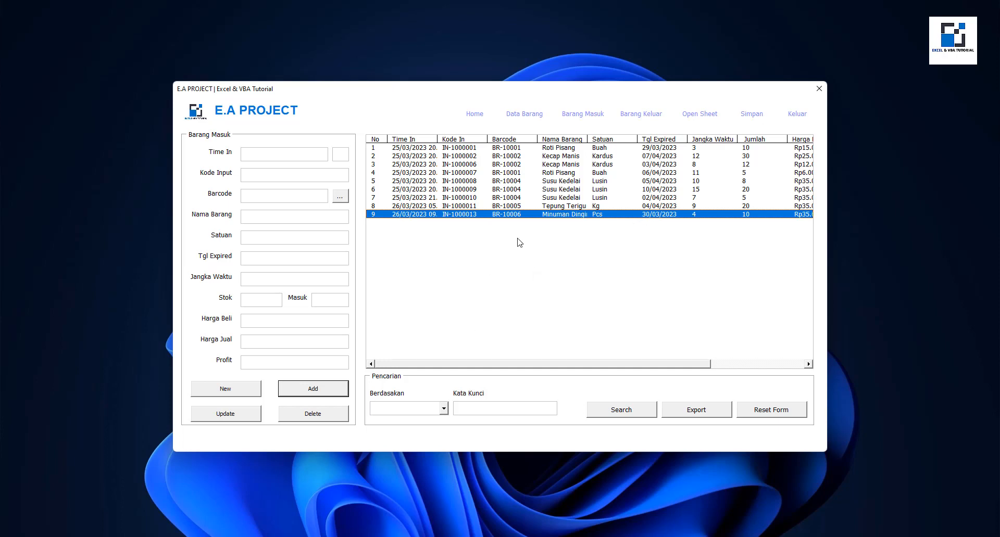
{"action": "left_click", "coordinate": [512, 115]}
{"action": "left_click", "coordinate": [571, 116]}
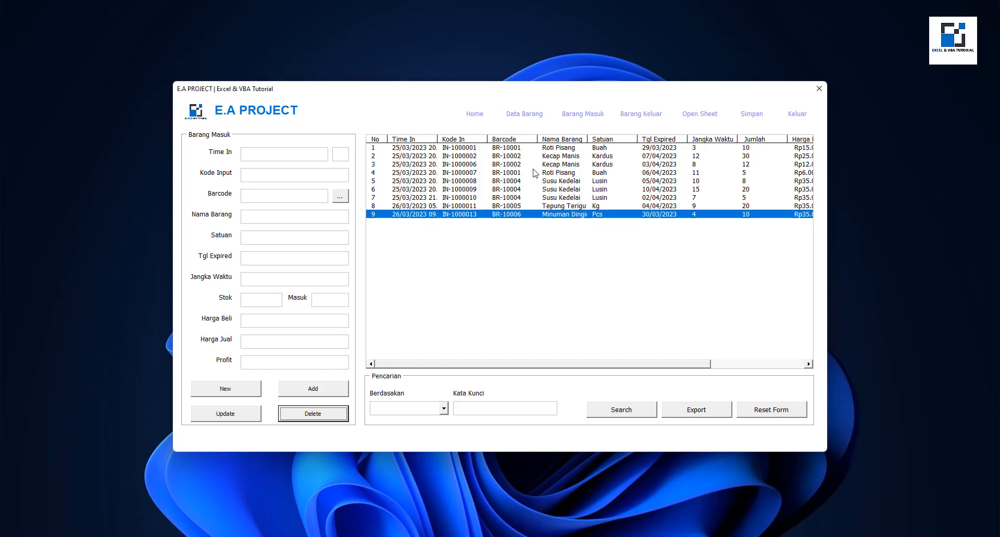
{"action": "left_click", "coordinate": [530, 115]}
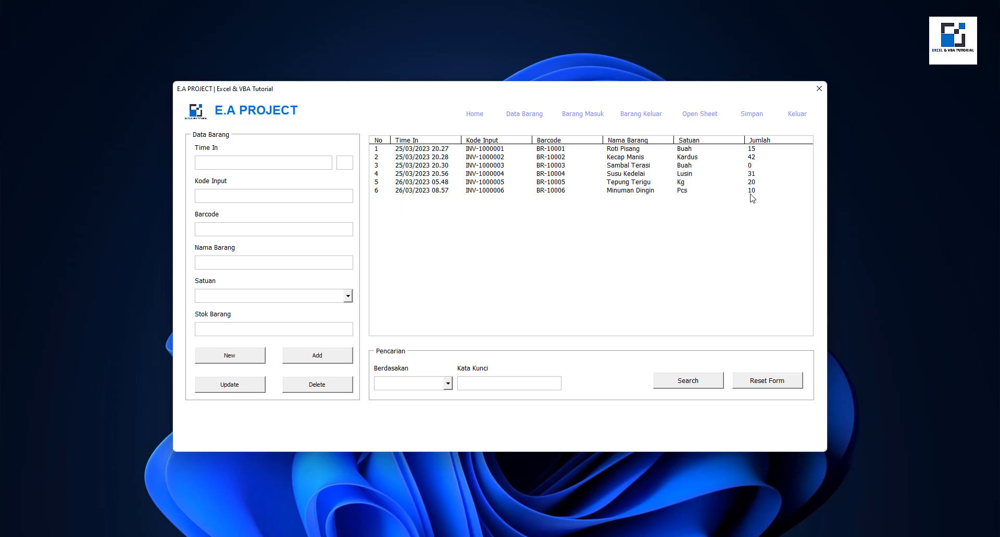
{"action": "left_click", "coordinate": [576, 116]}
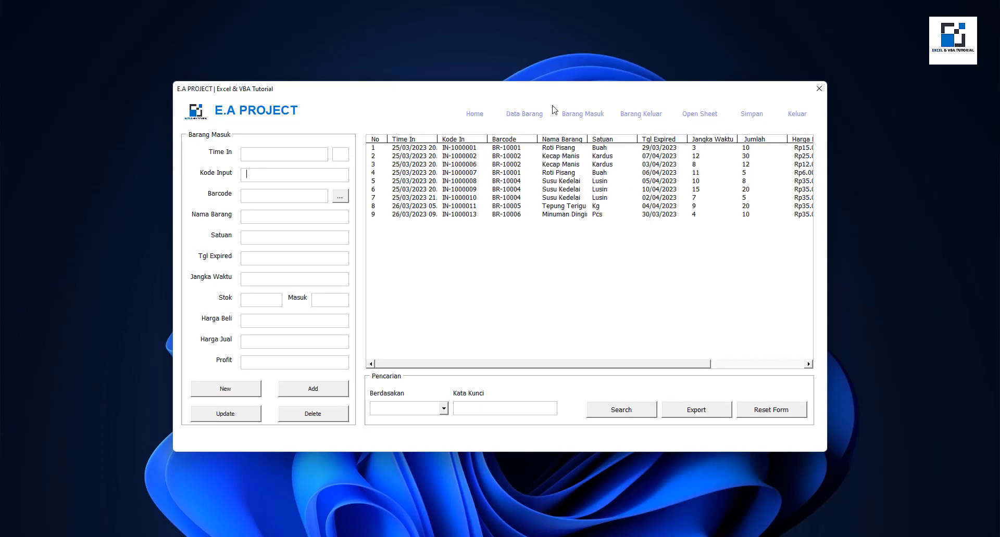
{"action": "left_click", "coordinate": [531, 113]}
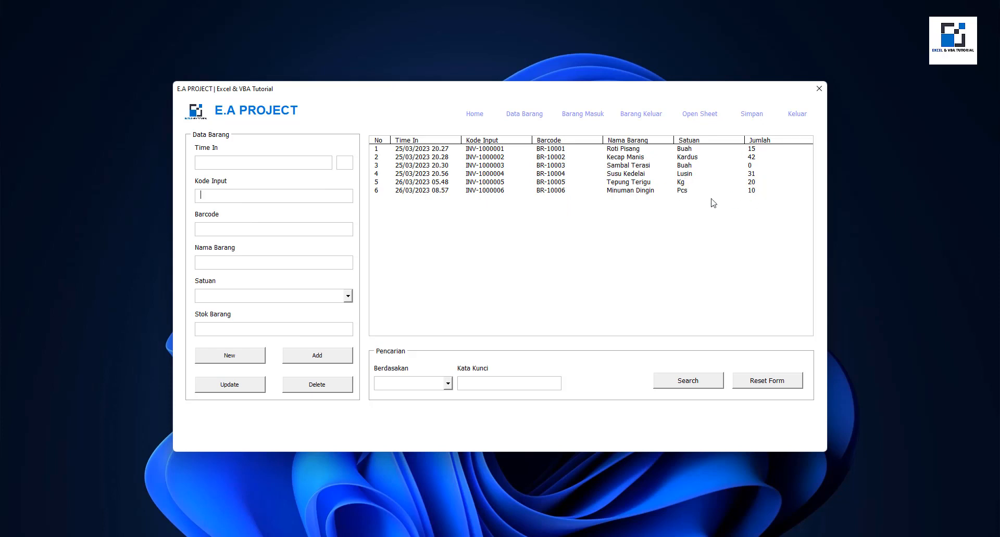
Step: Start another incoming goods entry in Barang Masuk and choose Minuman Dingin (BR-10006) as its item
{"action": "left_click", "coordinate": [582, 115]}
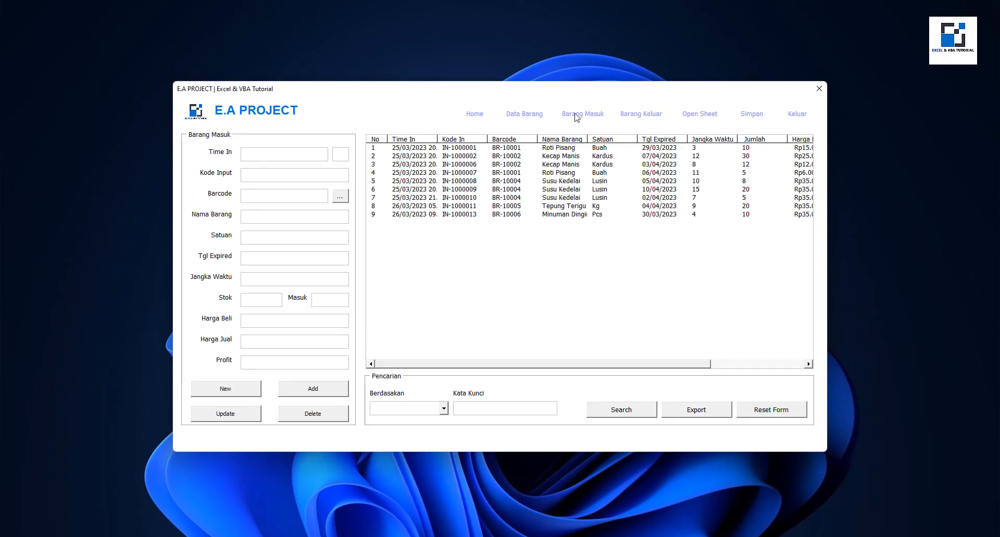
{"action": "left_click", "coordinate": [249, 388]}
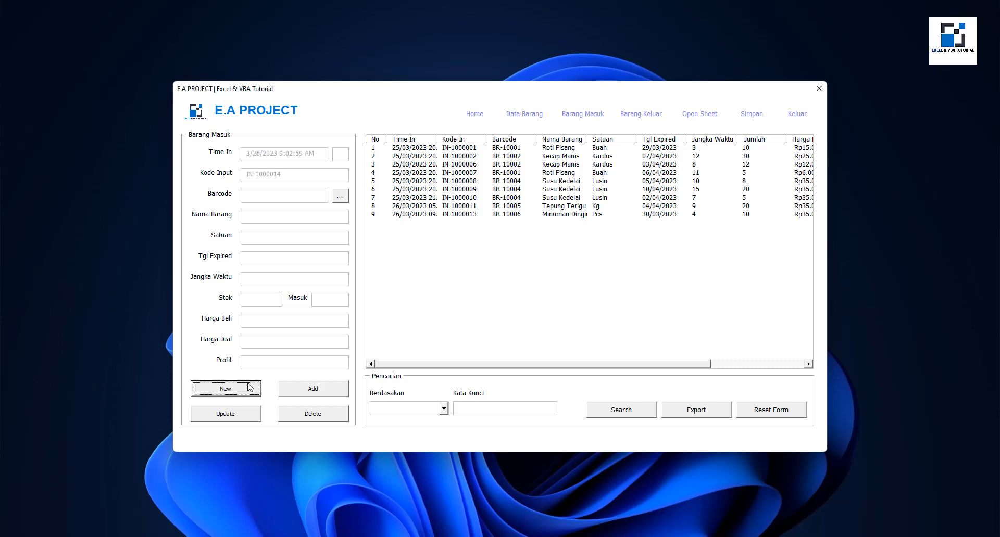
{"action": "left_click", "coordinate": [338, 199]}
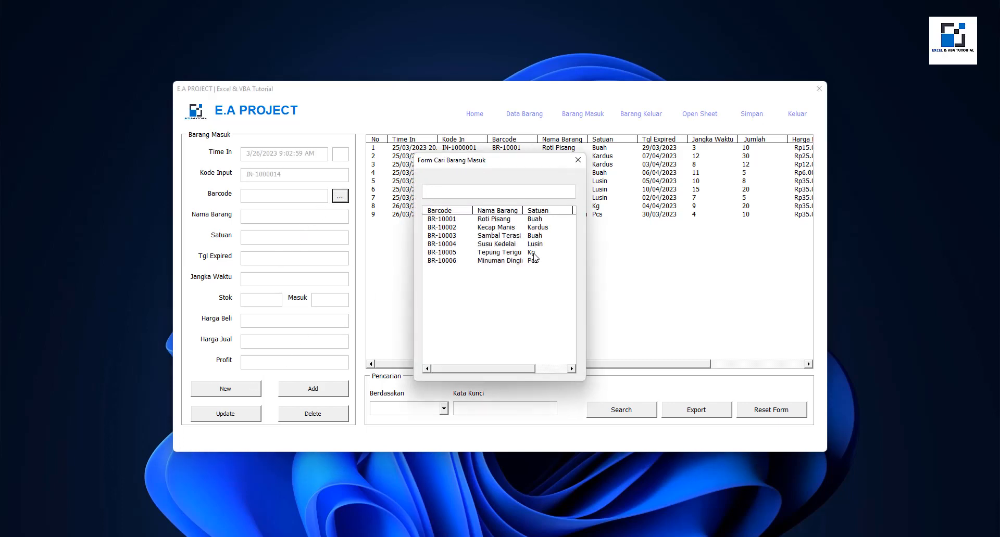
{"action": "left_click", "coordinate": [525, 261]}
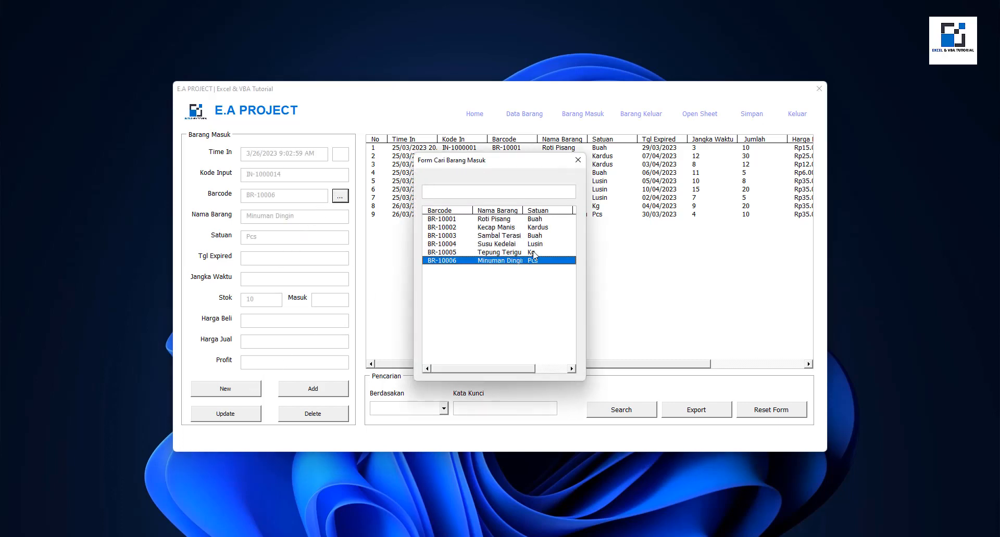
{"action": "left_click", "coordinate": [577, 160]}
Step: Set the incoming entry's expiry date to 03/30/2023
{"action": "left_click", "coordinate": [233, 265]}
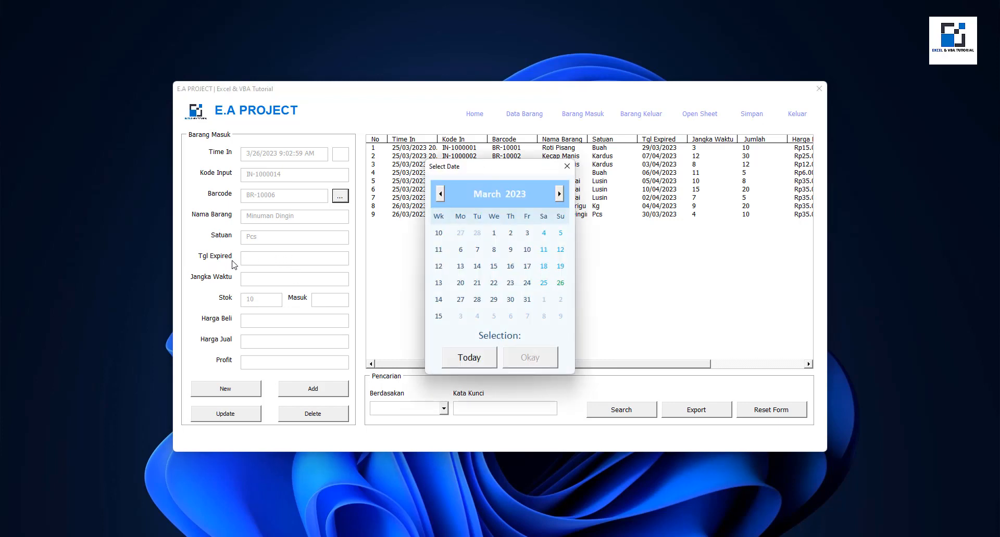
{"action": "left_click", "coordinate": [510, 299]}
{"action": "left_click", "coordinate": [530, 357]}
Step: Enter an incoming quantity of 20, purchase price 35.000 and selling price 40.000, and add the incoming goods record
{"action": "left_click", "coordinate": [327, 297]}
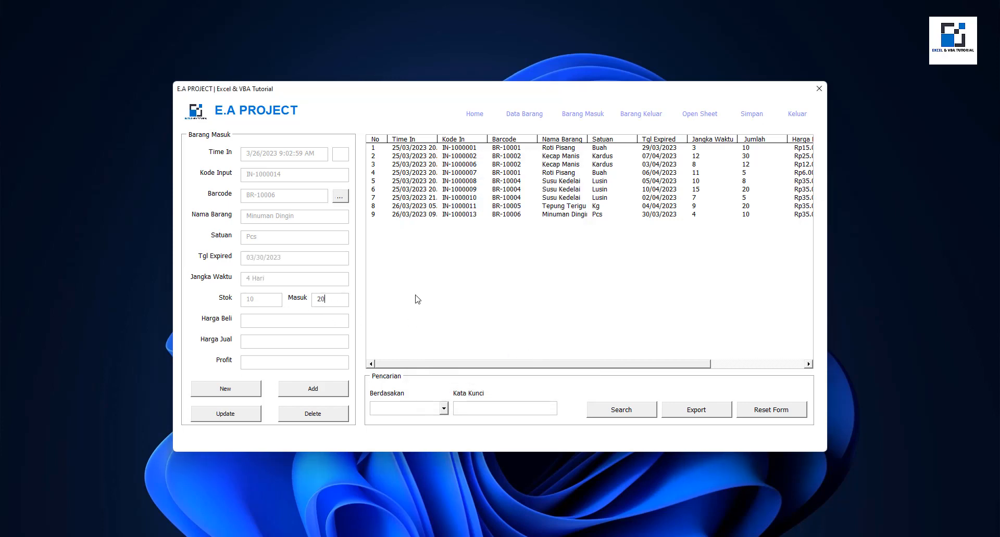
{"action": "left_click", "coordinate": [258, 323]}
{"action": "type", "text": "35.000"}
{"action": "left_click", "coordinate": [263, 344]}
{"action": "type", "text": "40.000"}
{"action": "left_click", "coordinate": [310, 390]}
{"action": "left_click", "coordinate": [531, 310]}
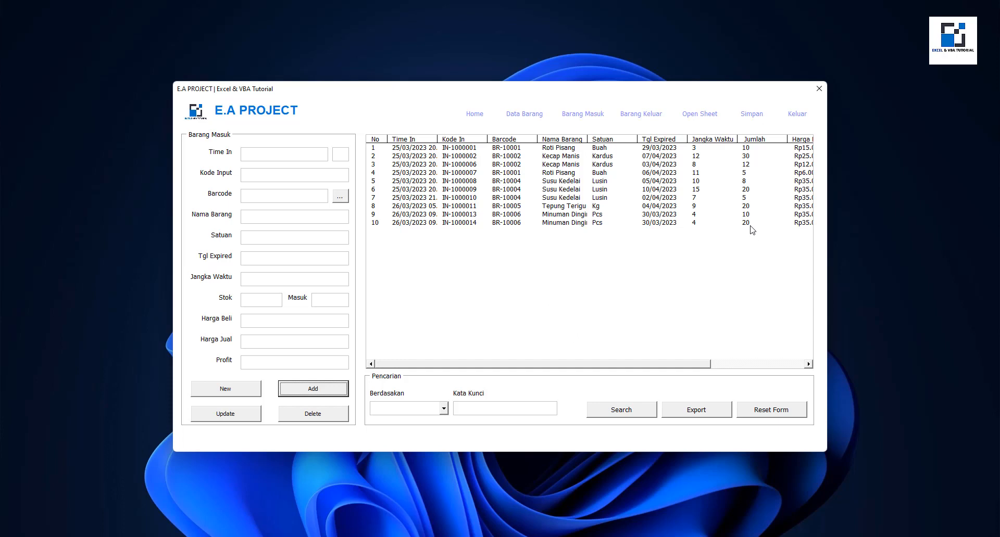
Step: Check the stock quantity of Minuman Dingin in Data Barang
{"action": "left_click", "coordinate": [529, 115]}
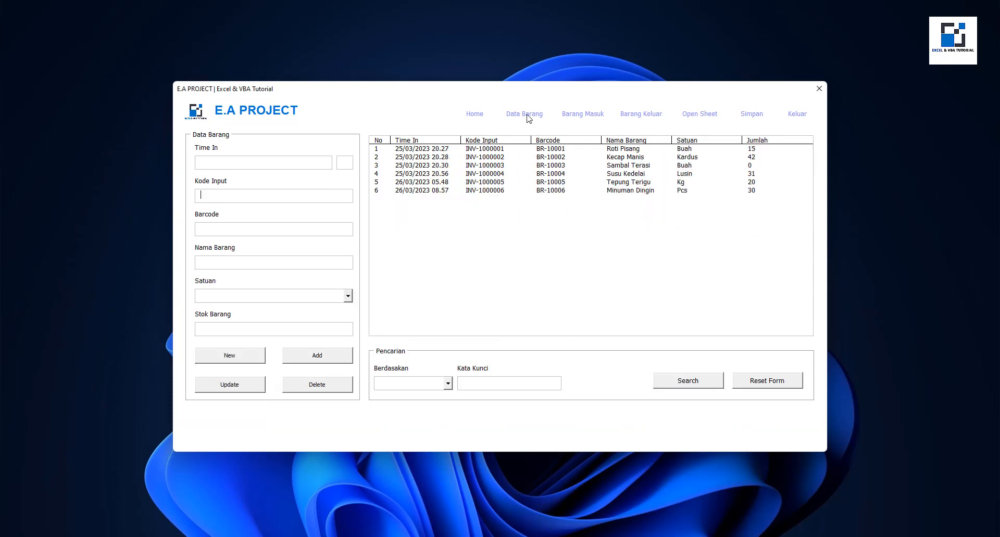
{"action": "left_click", "coordinate": [735, 191]}
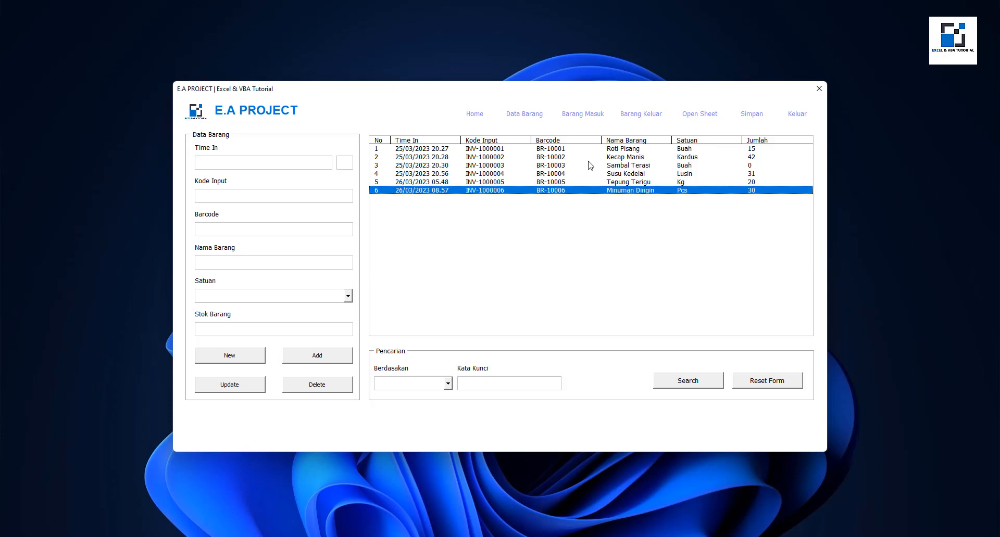
Step: Update the incoming quantity of Barang Masuk record IN-1000014 to 50 and check the item's stock in Data Barang
{"action": "left_click", "coordinate": [575, 116]}
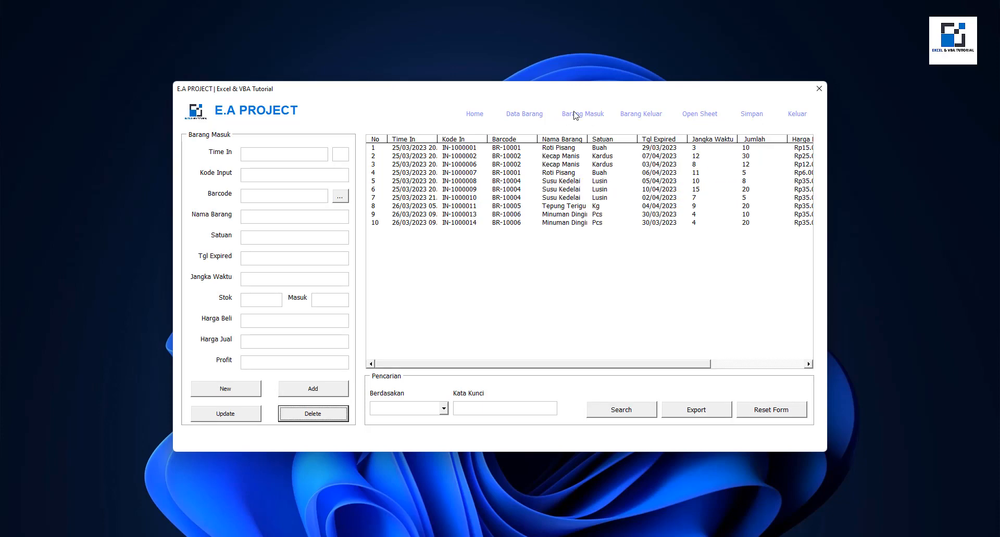
{"action": "left_click", "coordinate": [537, 224]}
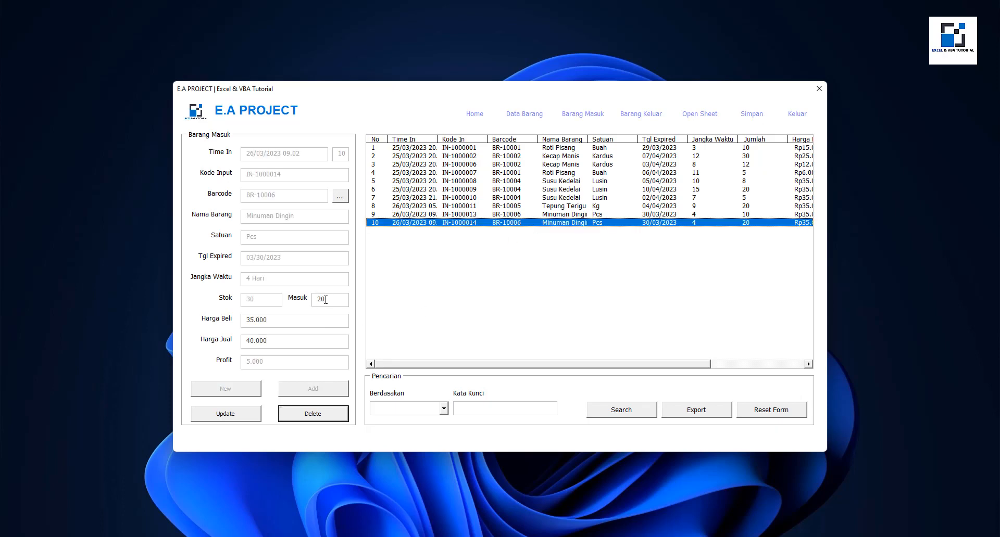
{"action": "left_click_drag", "start_coordinate": [328, 300], "coordinate": [312, 302]}
{"action": "type", "text": "5"}
{"action": "left_click", "coordinate": [238, 414]}
{"action": "left_click", "coordinate": [524, 313]}
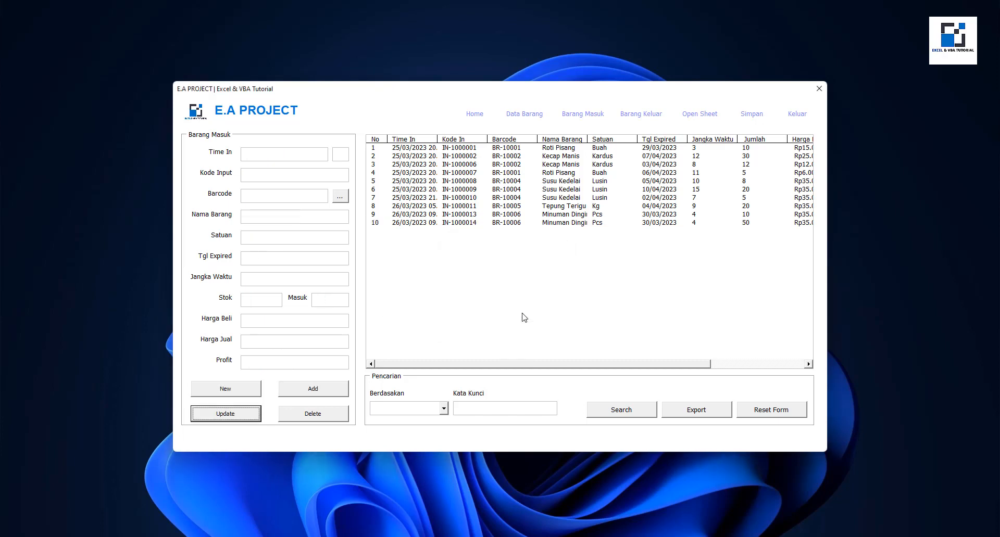
{"action": "left_click", "coordinate": [535, 116]}
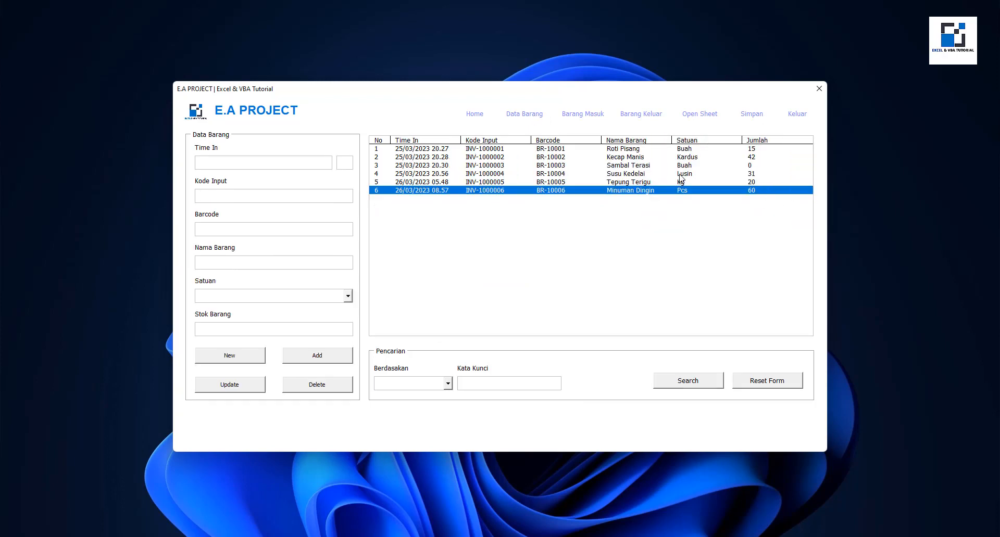
Step: Delete record IN-1000014 from Barang Masuk and check the Minuman Dingin stock in Data Barang
{"action": "left_click", "coordinate": [600, 116]}
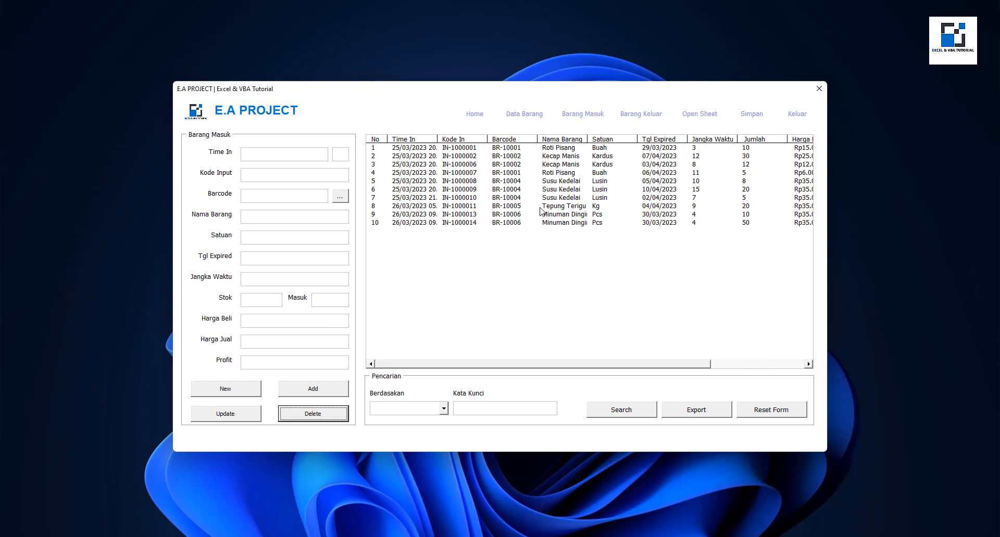
{"action": "left_click", "coordinate": [517, 224]}
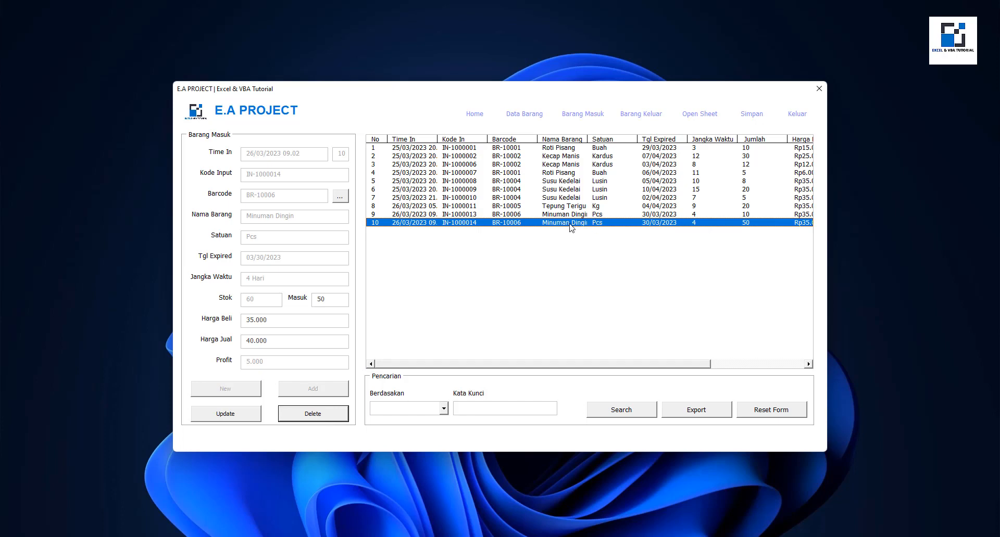
{"action": "left_click", "coordinate": [314, 415]}
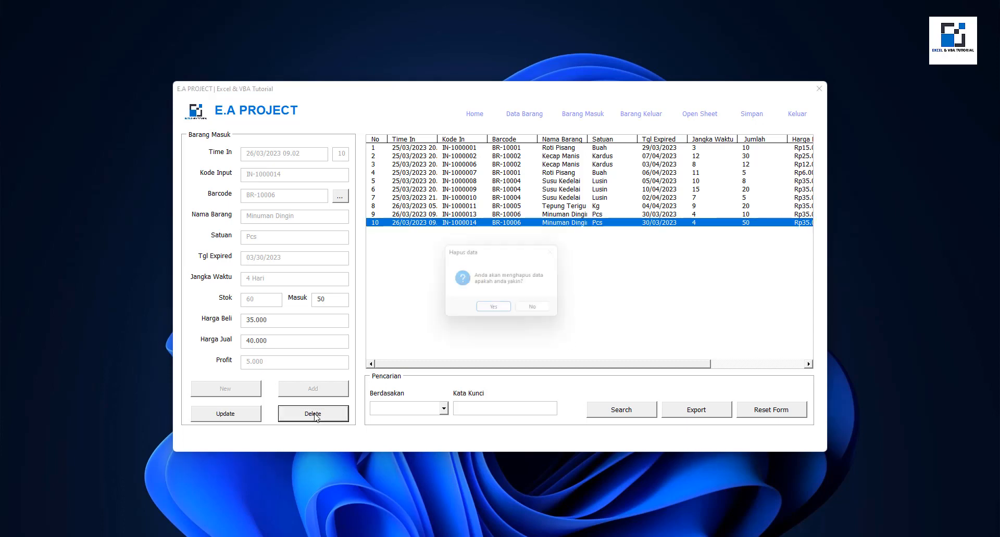
{"action": "left_click", "coordinate": [496, 311]}
{"action": "left_click", "coordinate": [527, 311]}
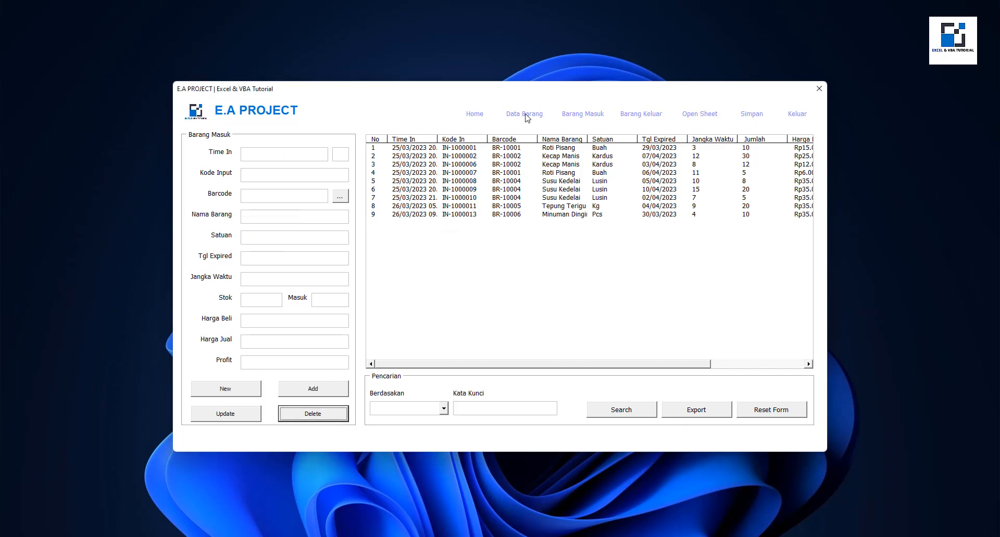
{"action": "left_click", "coordinate": [526, 117]}
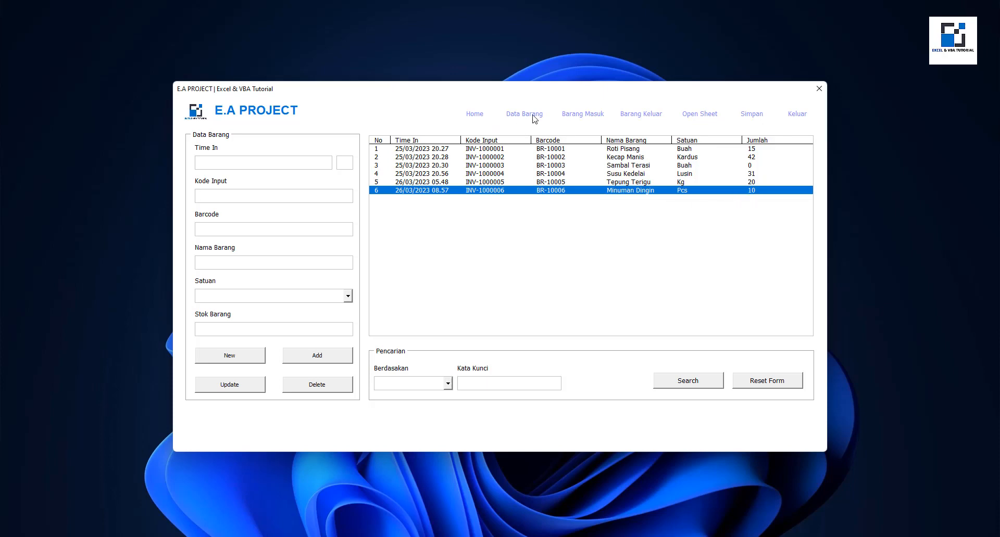
Step: Start a new incoming goods entry in Barang Masuk for the item Minuman Dingin (BR-10006)
{"action": "left_click", "coordinate": [568, 116]}
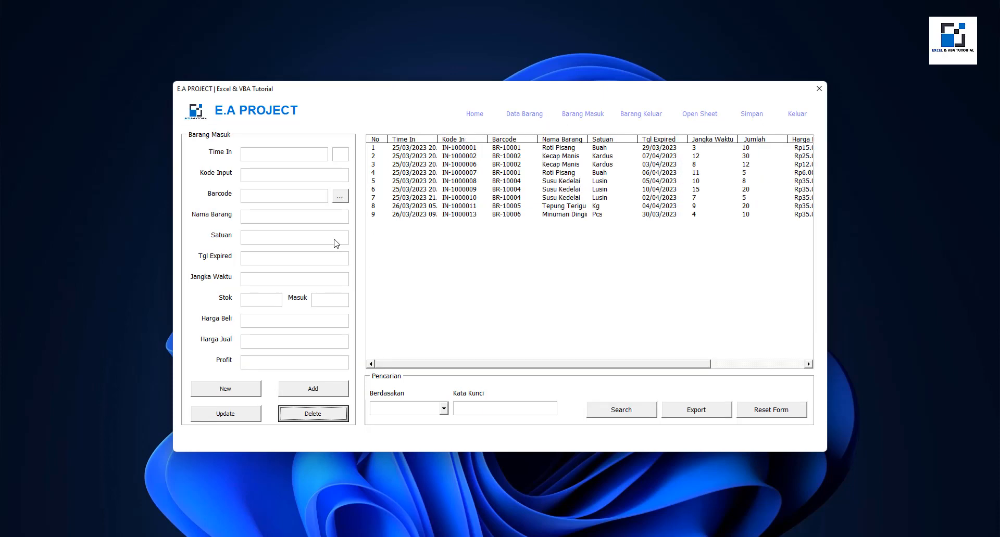
{"action": "left_click", "coordinate": [225, 389]}
{"action": "left_click", "coordinate": [339, 195]}
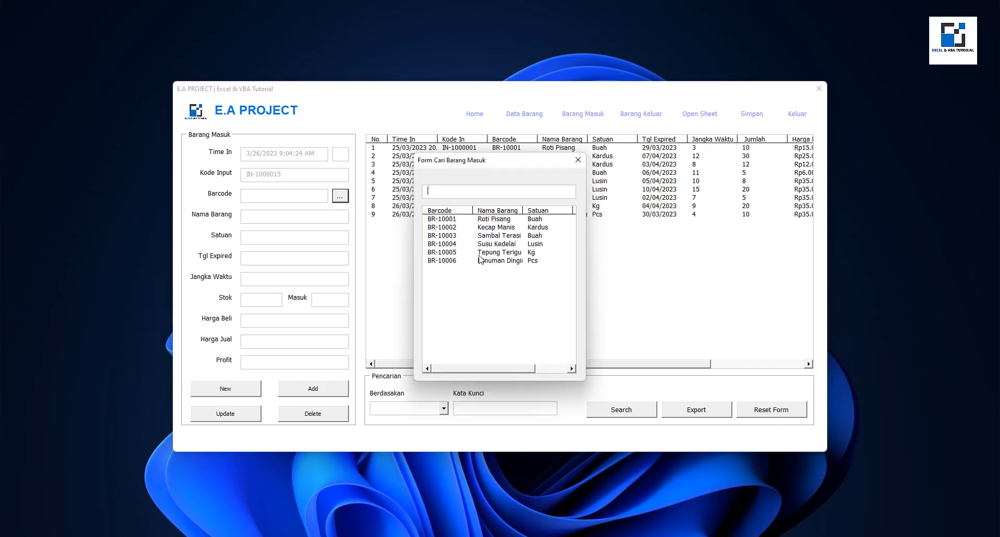
{"action": "left_click", "coordinate": [479, 261]}
{"action": "left_click", "coordinate": [578, 159]}
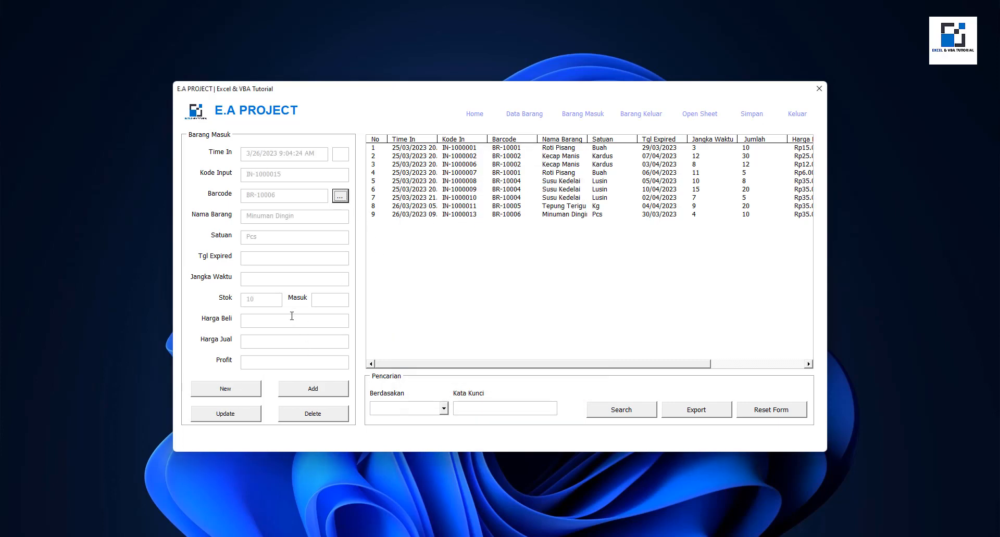
Step: Set the new entry's expiry date to 03/30/2023
{"action": "left_click", "coordinate": [267, 263]}
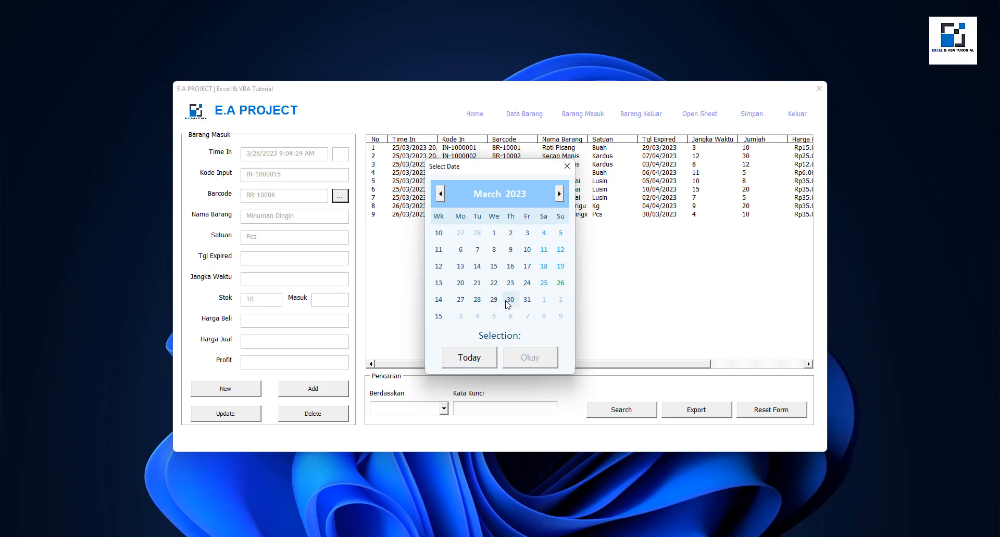
{"action": "left_click", "coordinate": [510, 300]}
{"action": "left_click", "coordinate": [528, 357]}
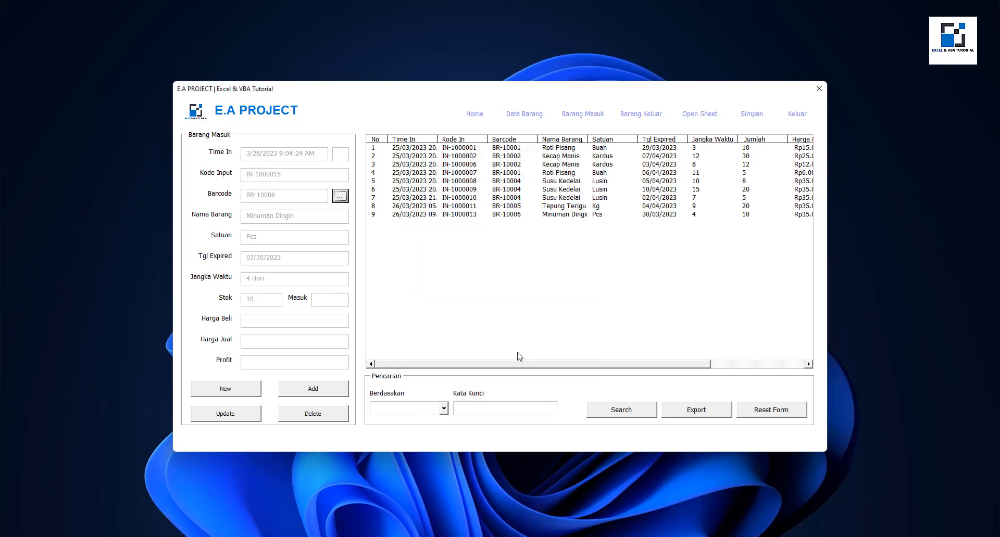
Step: Enter an incoming quantity of 50, purchase price 35.000 and selling price 40.000, and add the record
{"action": "left_click", "coordinate": [320, 295]}
{"action": "left_click", "coordinate": [262, 319]}
{"action": "type", "text": "35.000"}
{"action": "left_click", "coordinate": [254, 344]}
{"action": "type", "text": "40.000"}
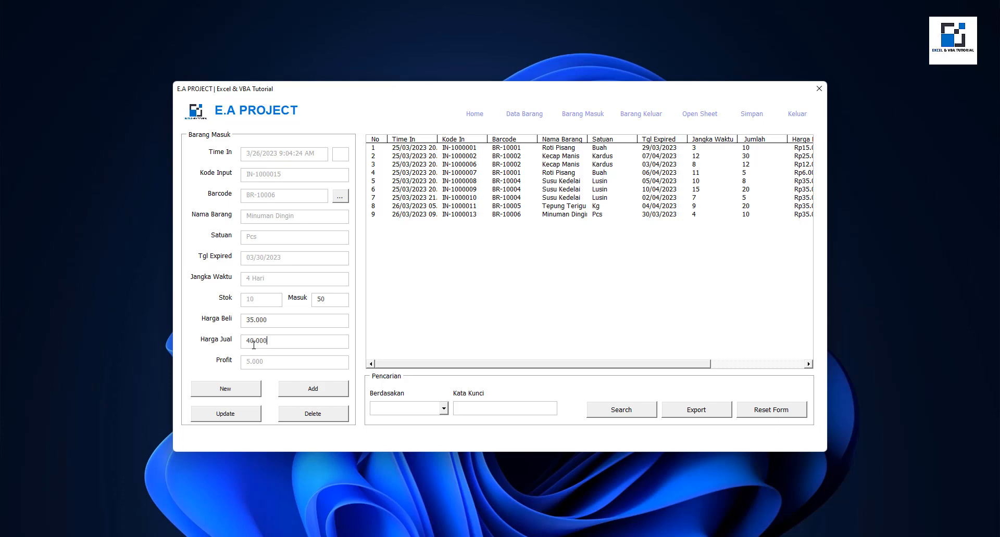
{"action": "left_click", "coordinate": [302, 391]}
{"action": "left_click", "coordinate": [522, 319]}
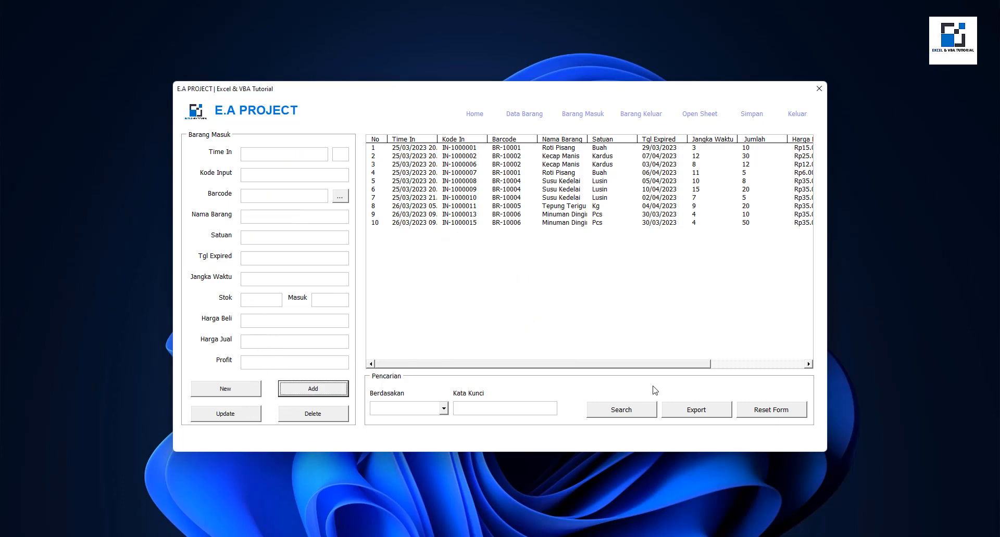
{"action": "left_click_drag", "start_coordinate": [677, 368], "coordinate": [636, 377]}
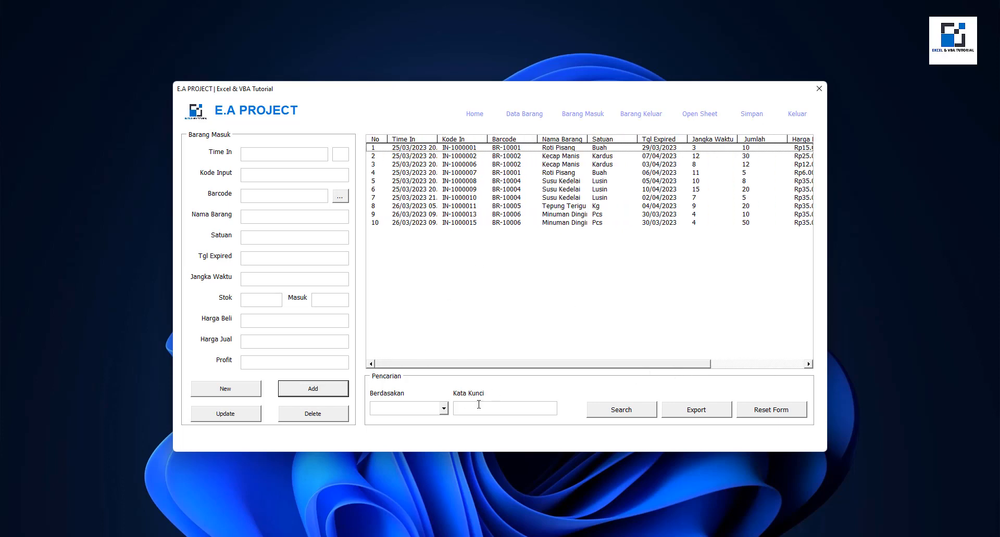
Step: Search the incoming goods by Nama Barang with the keyword k, and reset the search form
{"action": "left_click", "coordinate": [444, 409]}
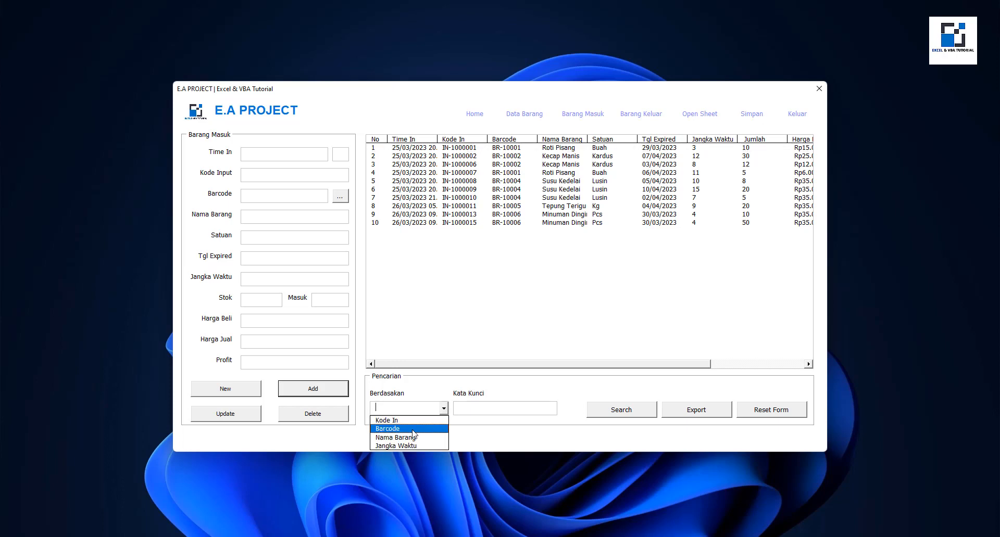
{"action": "left_click", "coordinate": [440, 394]}
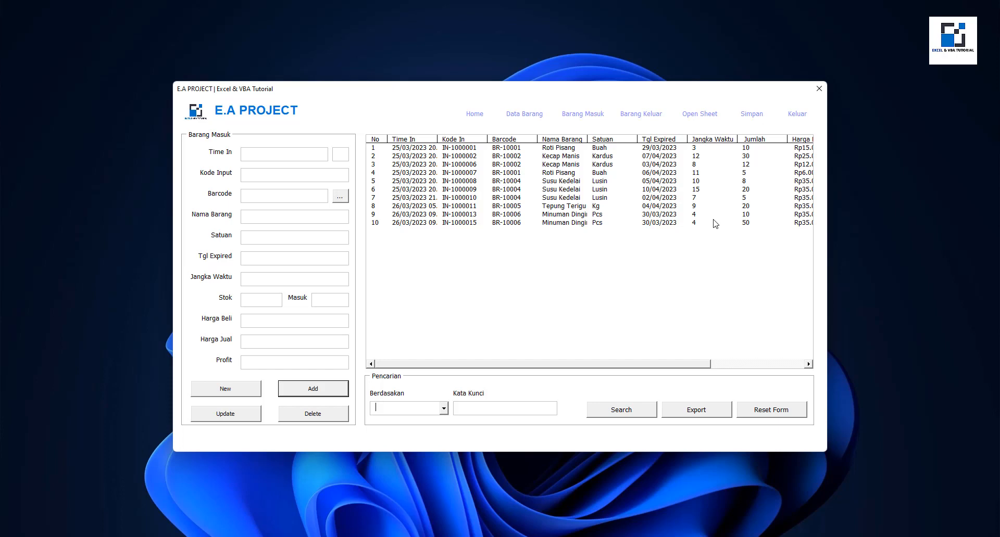
{"action": "left_click", "coordinate": [444, 410]}
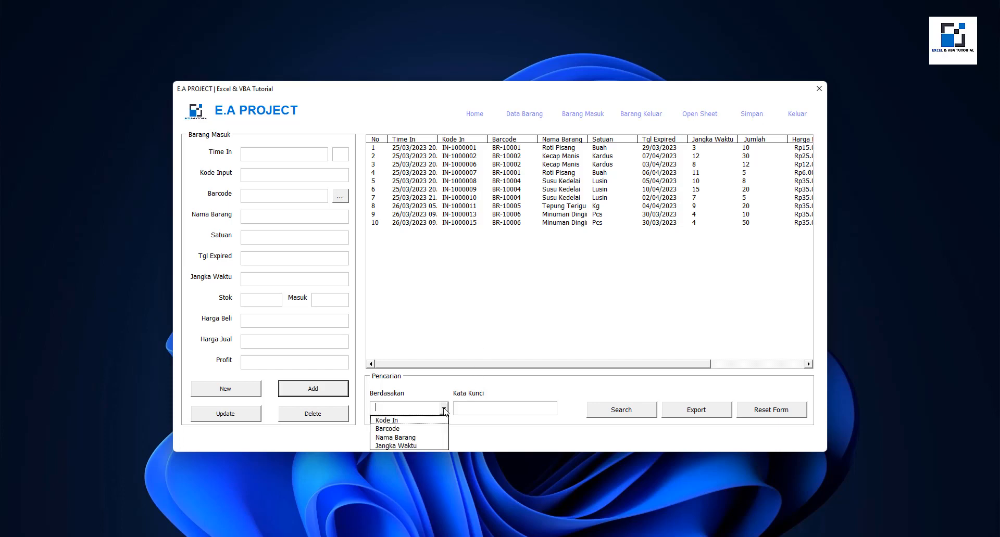
{"action": "left_click", "coordinate": [415, 438]}
{"action": "left_click", "coordinate": [484, 407]}
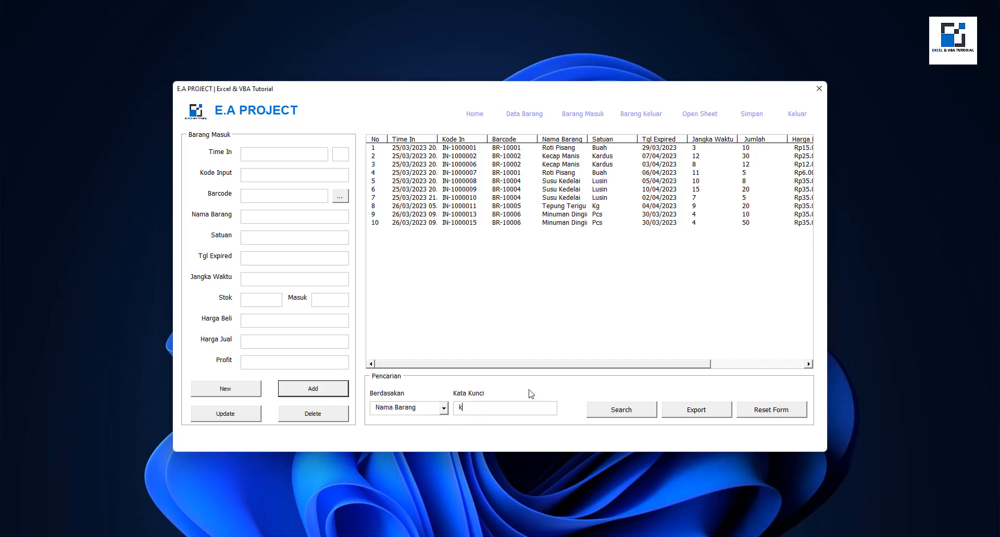
{"action": "left_click", "coordinate": [617, 414]}
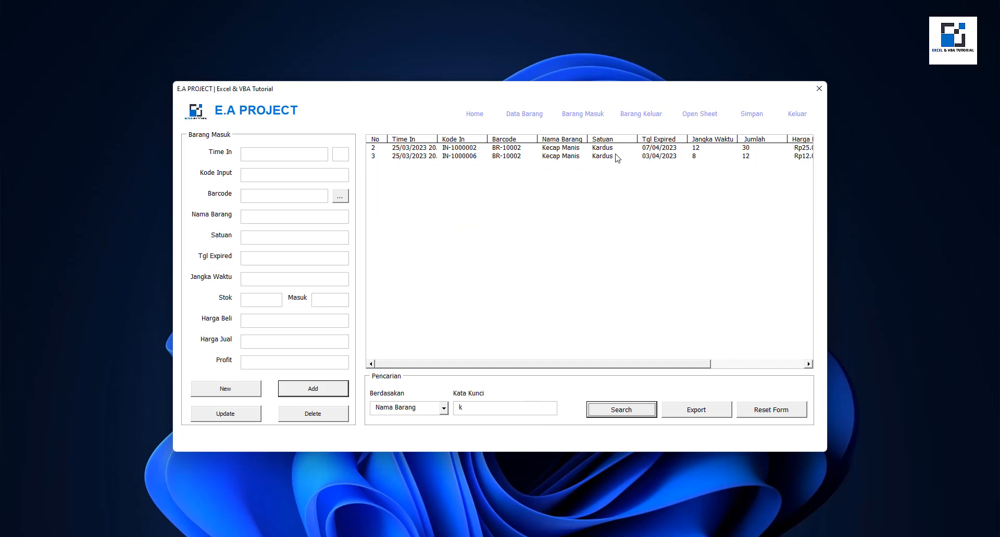
{"action": "left_click", "coordinate": [756, 413]}
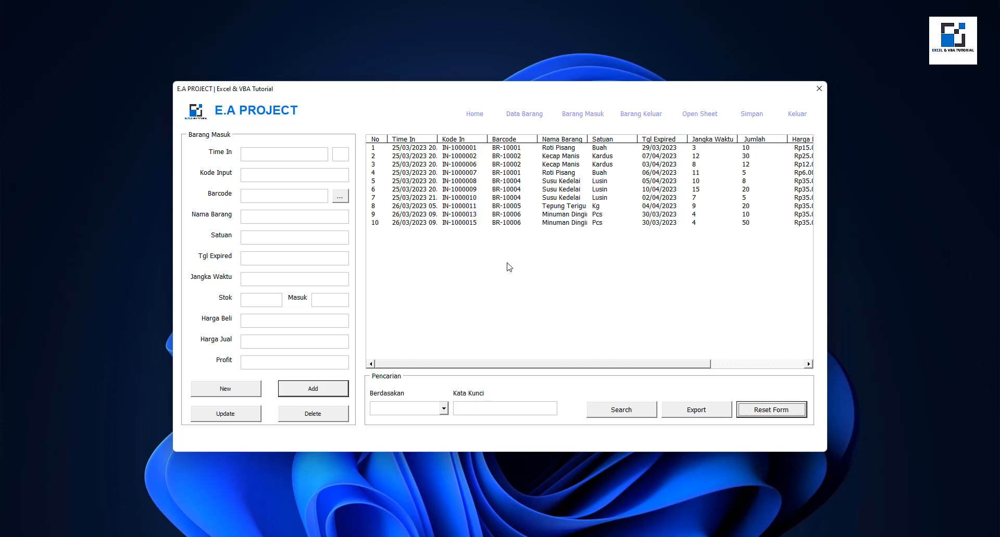
Step: Search the incoming goods by Barcode for BR-10004
{"action": "left_click", "coordinate": [445, 411]}
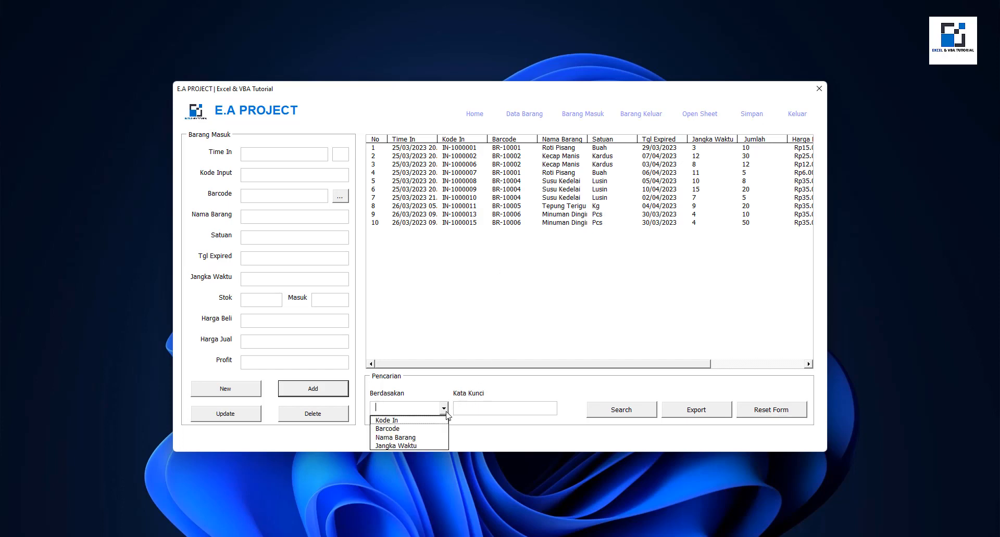
{"action": "left_click", "coordinate": [417, 428]}
{"action": "left_click", "coordinate": [478, 409]}
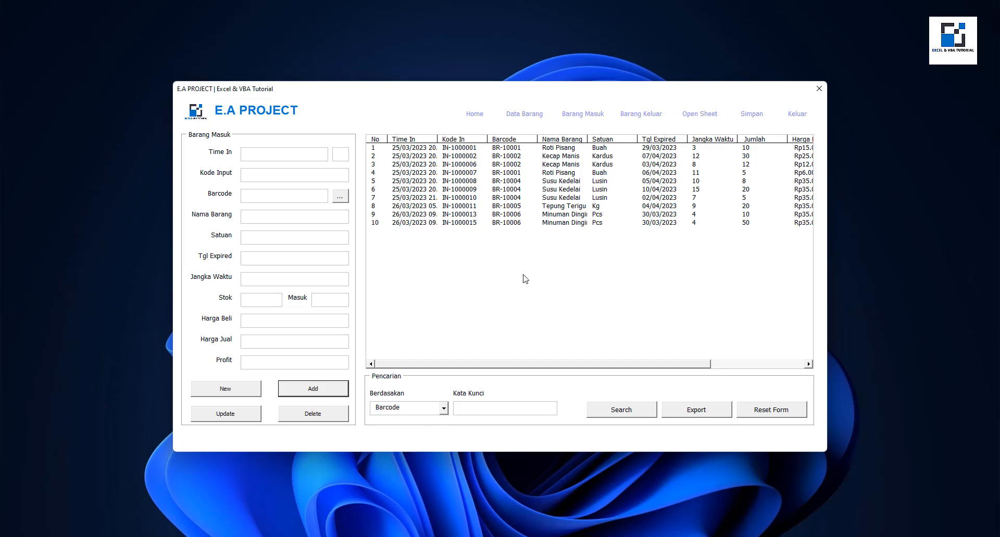
{"action": "type", "text": "BR-10004"}
{"action": "left_click", "coordinate": [641, 414]}
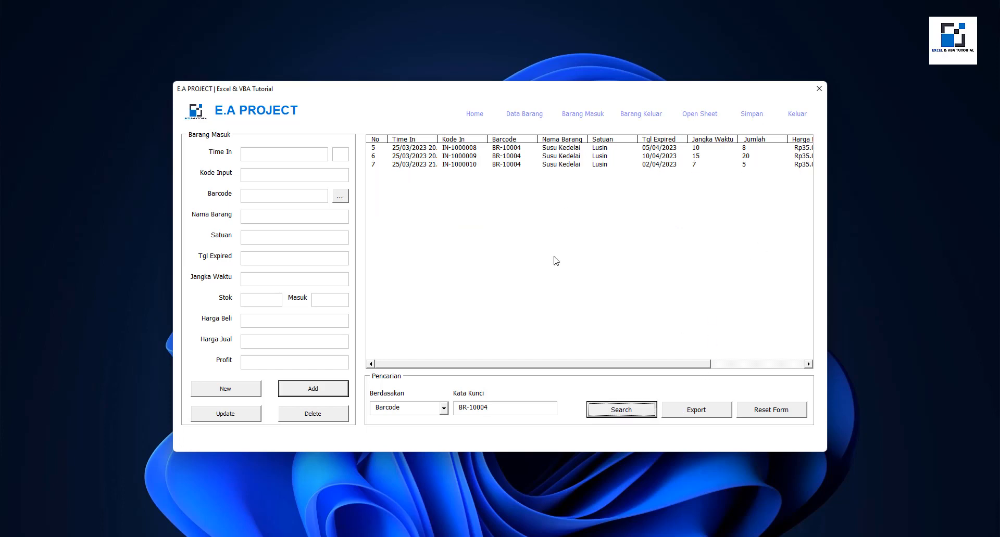
Step: Clear the barcode search, search the incoming goods by Jangka Waktu for 4, and reset the search form
{"action": "left_click", "coordinate": [763, 414]}
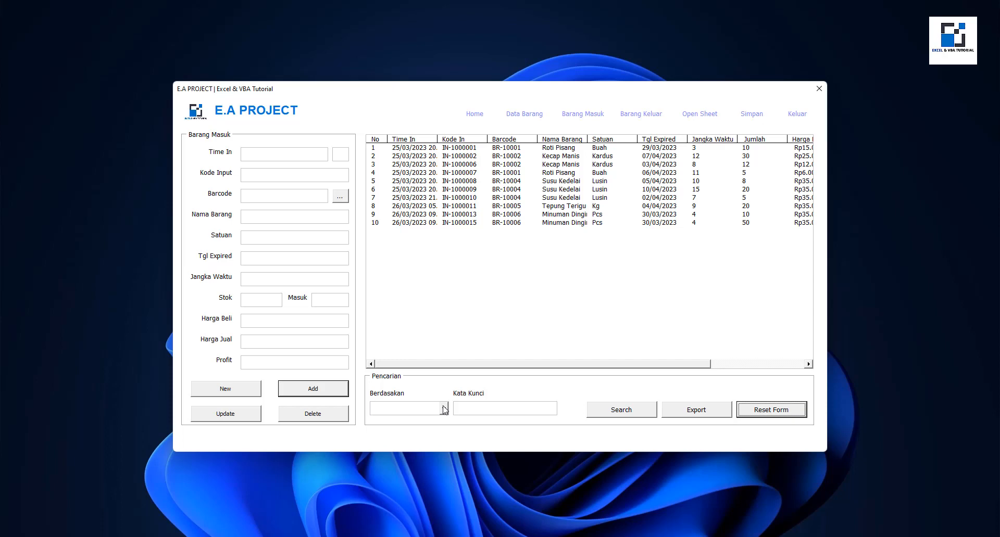
{"action": "left_click", "coordinate": [444, 410]}
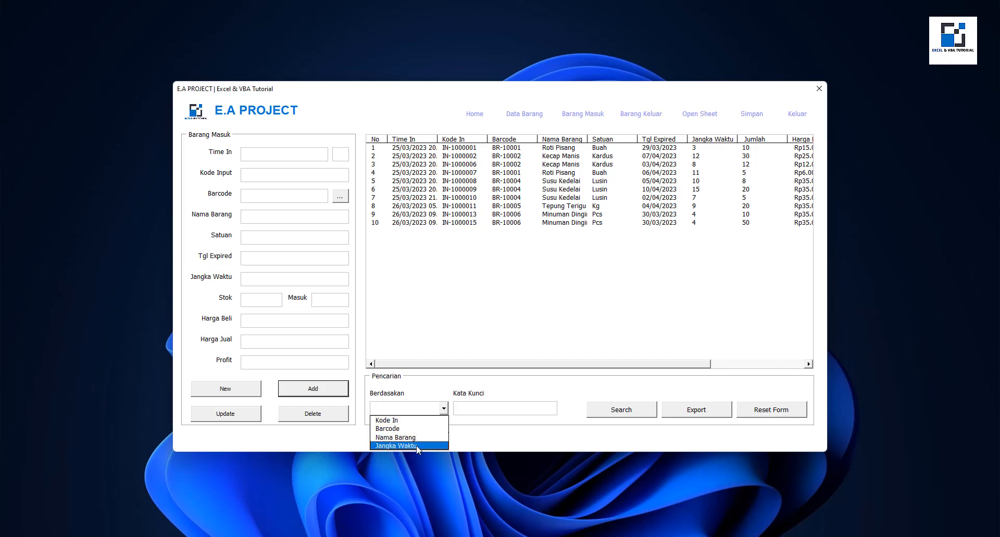
{"action": "left_click", "coordinate": [416, 446]}
{"action": "left_click", "coordinate": [458, 412]}
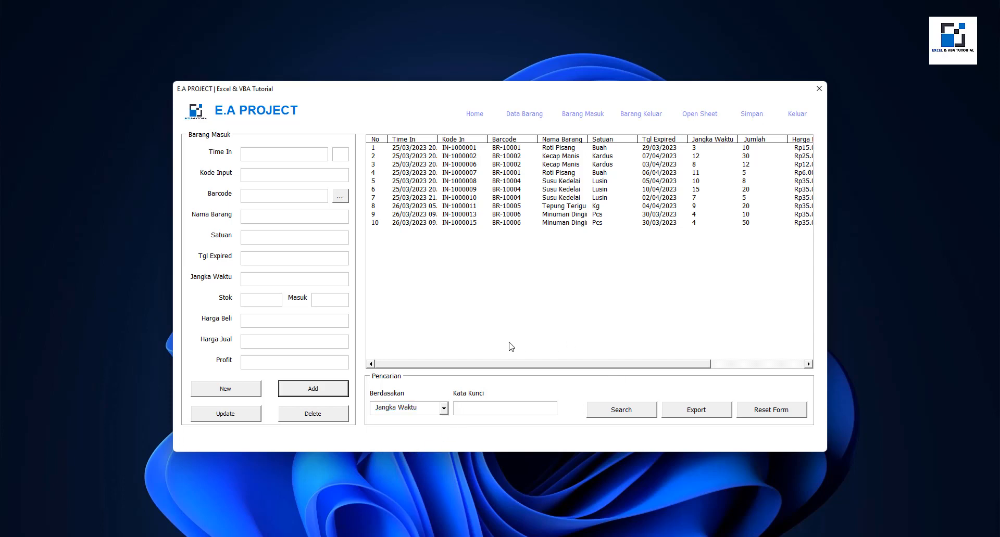
{"action": "type", "text": "4"}
{"action": "left_click", "coordinate": [641, 414]}
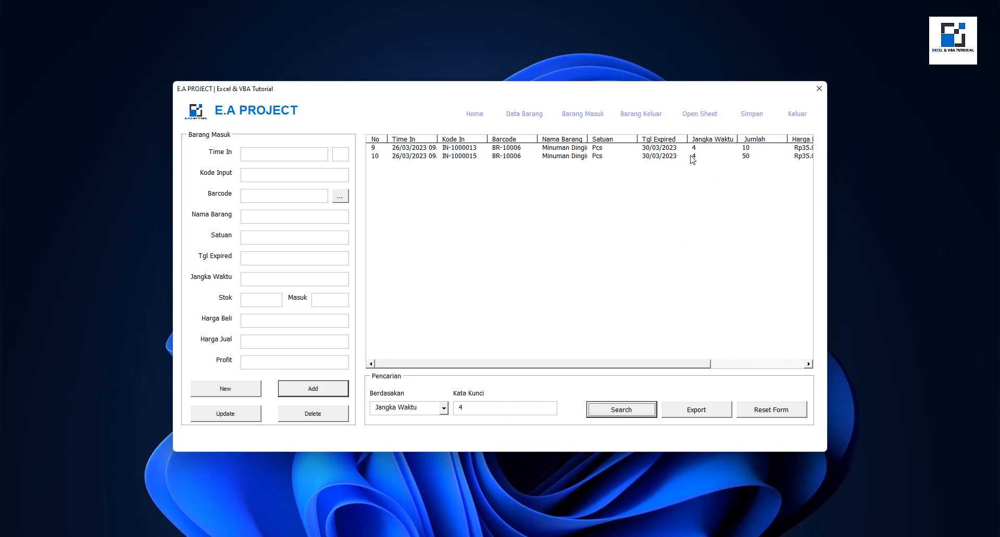
{"action": "left_click", "coordinate": [771, 410]}
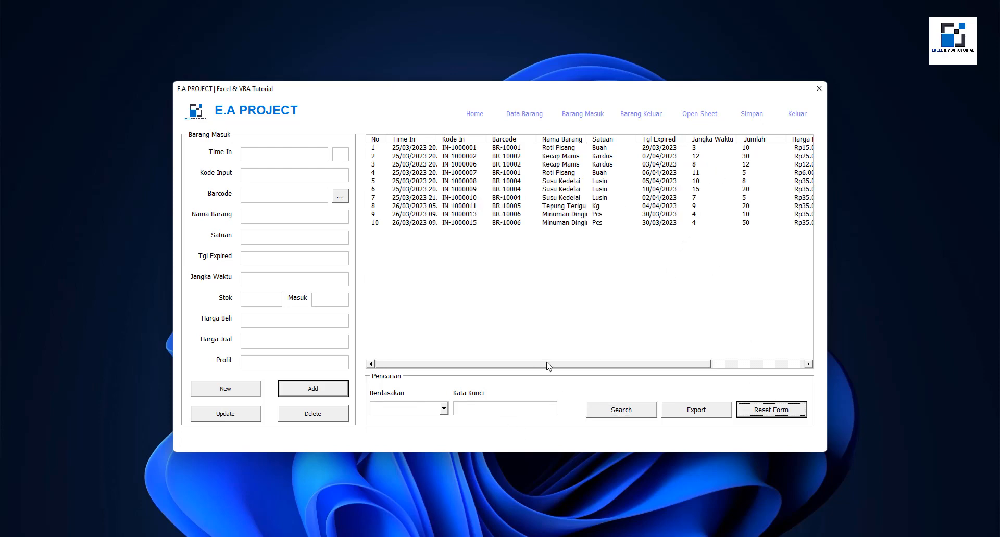
Step: Search the incoming goods by Jangka Waktu with the condition <10
{"action": "left_click", "coordinate": [499, 404]}
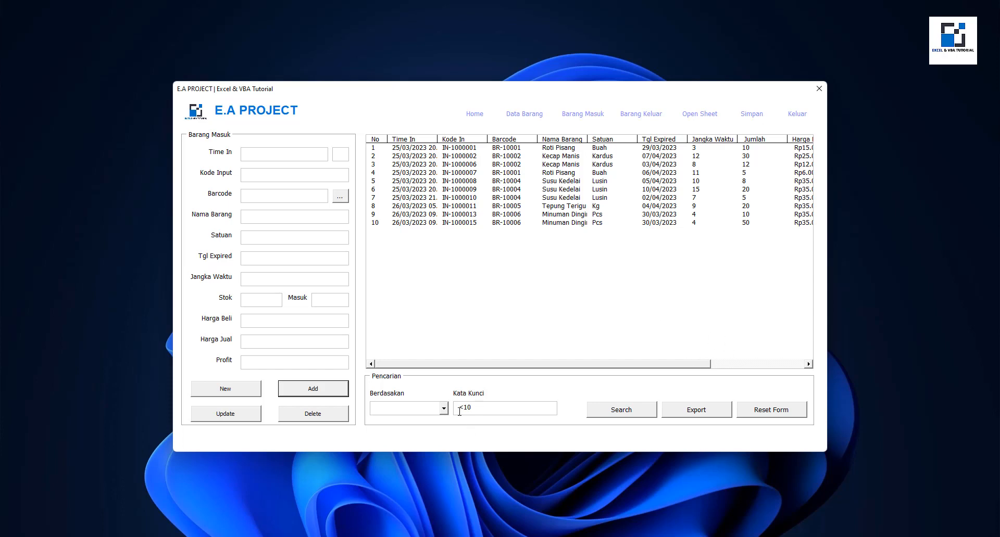
{"action": "left_click_drag", "start_coordinate": [469, 408], "coordinate": [461, 408]}
{"action": "key", "text": "BackSpace"}
{"action": "type", "text": "10"}
{"action": "left_click", "coordinate": [625, 414]}
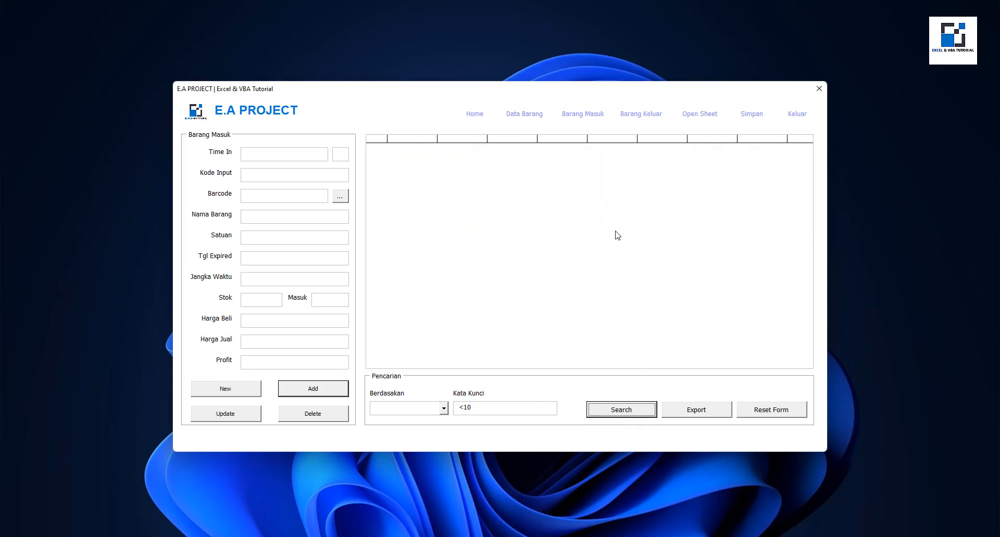
{"action": "left_click", "coordinate": [444, 408]}
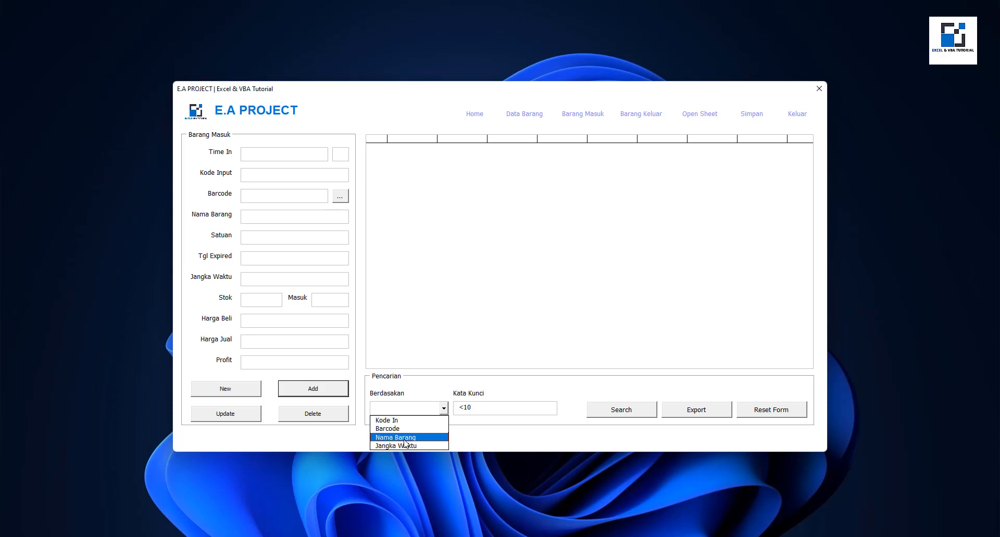
{"action": "left_click", "coordinate": [405, 446]}
{"action": "left_click", "coordinate": [634, 413]}
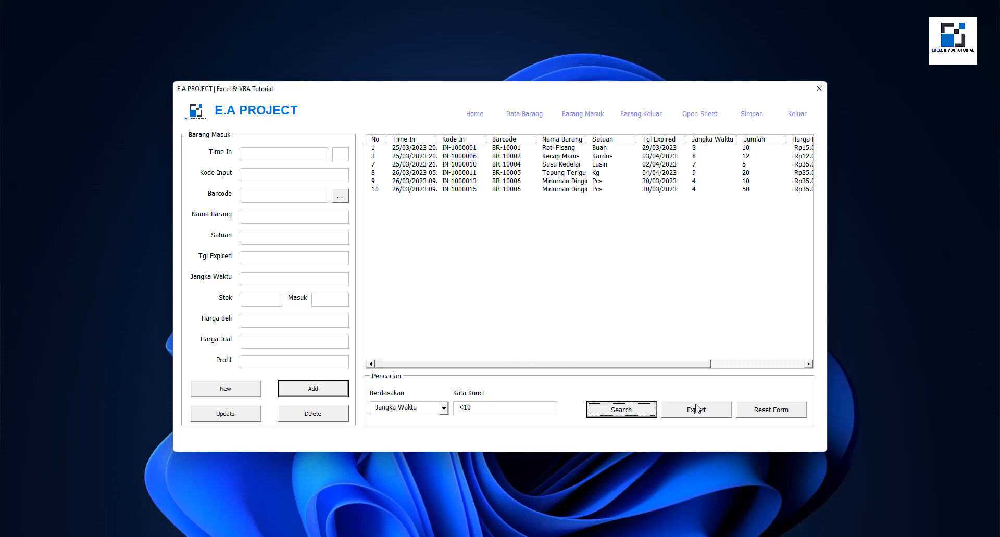
Step: Search the incoming goods by Jangka Waktu with the condition <=10, and reset the search form
{"action": "left_click", "coordinate": [465, 408]}
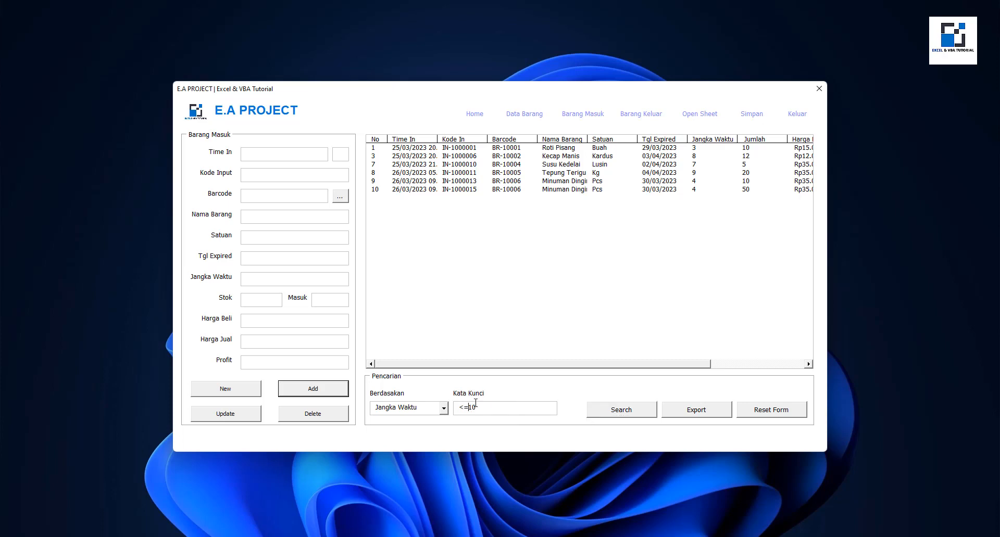
{"action": "left_click", "coordinate": [636, 413]}
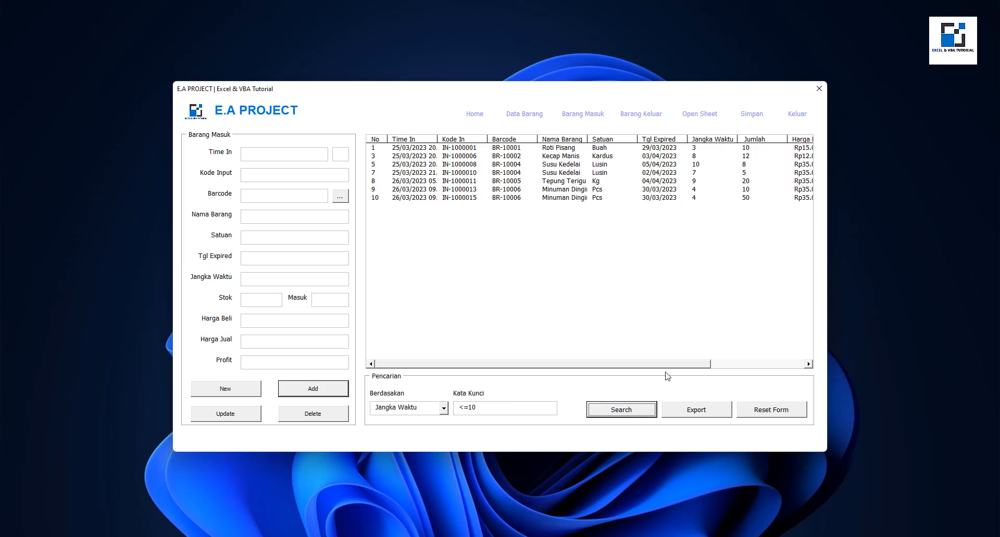
{"action": "left_click", "coordinate": [678, 165]}
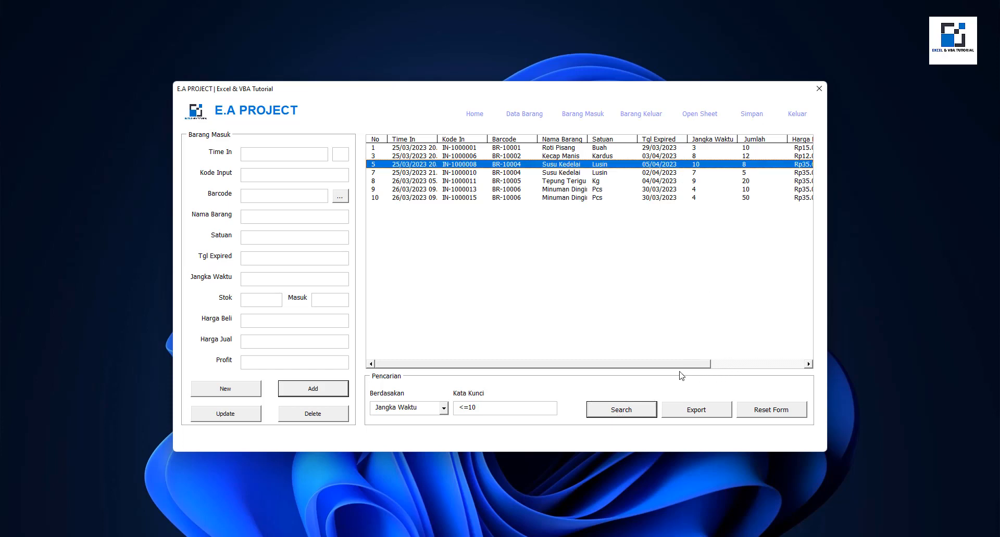
{"action": "left_click", "coordinate": [784, 410]}
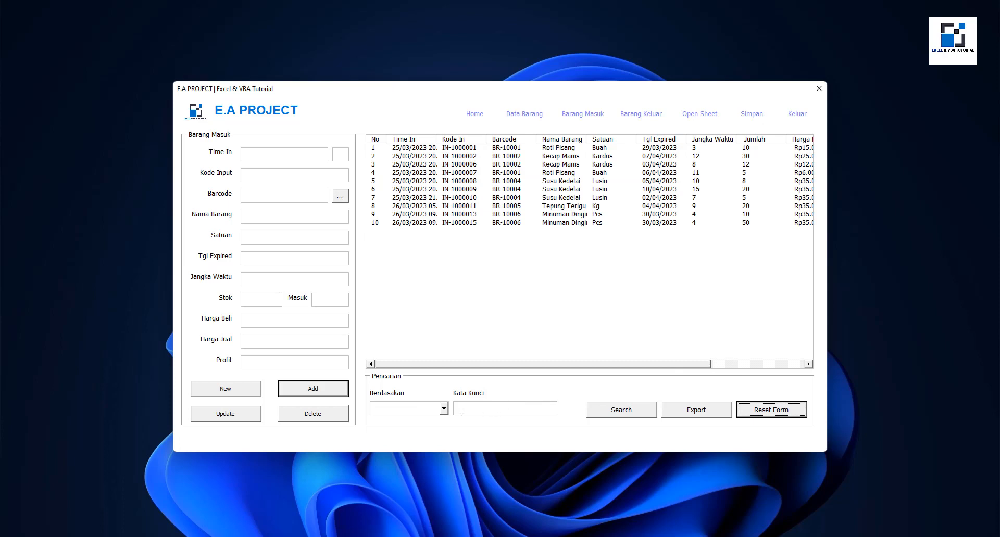
Step: Search the incoming goods by Jangka Waktu with the condition >10, and reset the search form
{"action": "left_click", "coordinate": [443, 409]}
{"action": "left_click", "coordinate": [412, 446]}
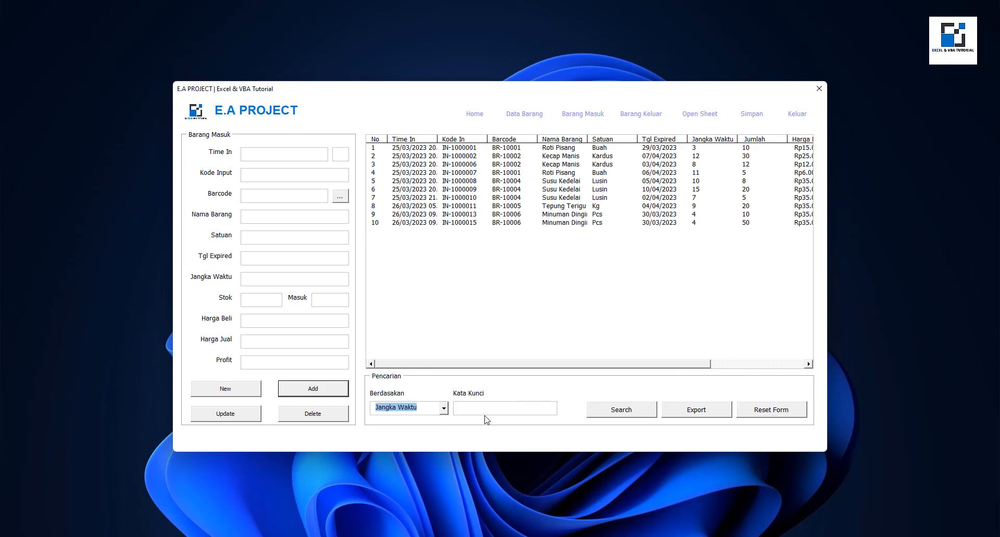
{"action": "left_click", "coordinate": [486, 411]}
{"action": "left_click", "coordinate": [639, 410]}
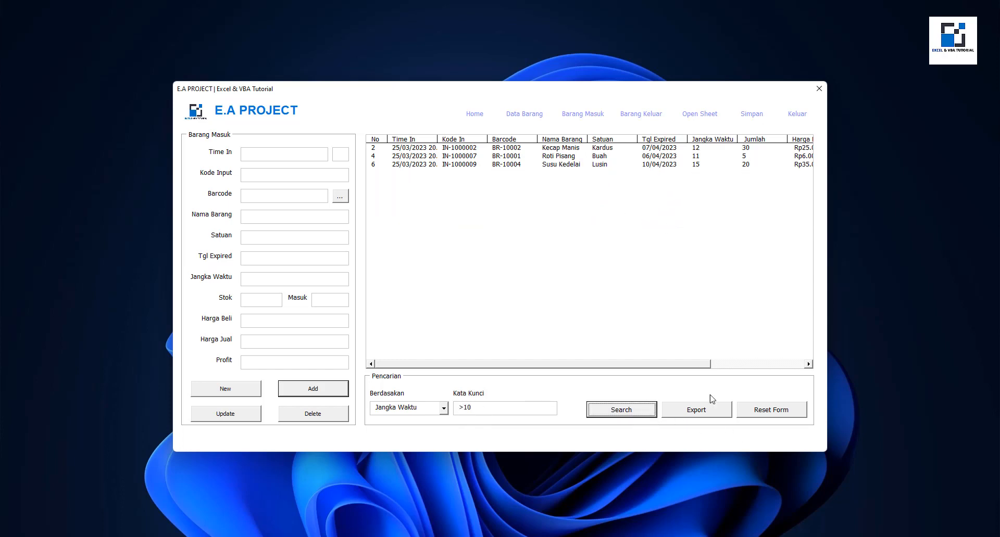
{"action": "left_click", "coordinate": [750, 411]}
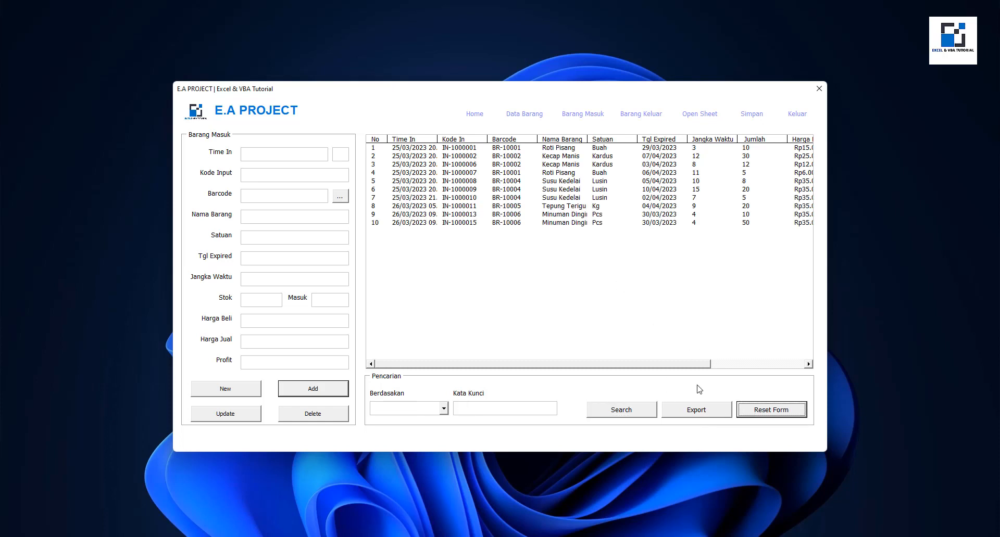
Step: Filter the incoming goods to records with a Jangka Waktu of <10
{"action": "left_click", "coordinate": [610, 222]}
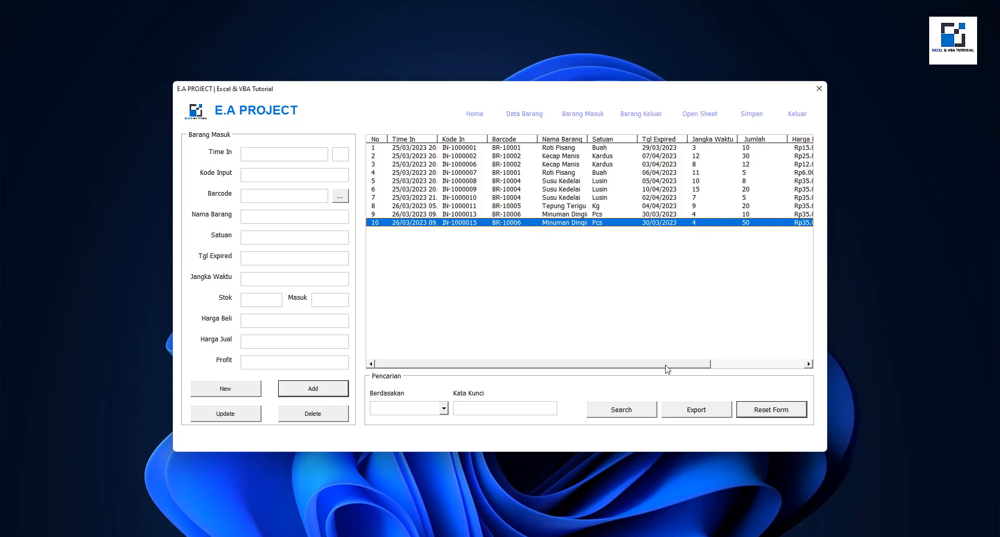
{"action": "left_click", "coordinate": [443, 408]}
{"action": "left_click", "coordinate": [408, 445]}
{"action": "left_click", "coordinate": [473, 411]}
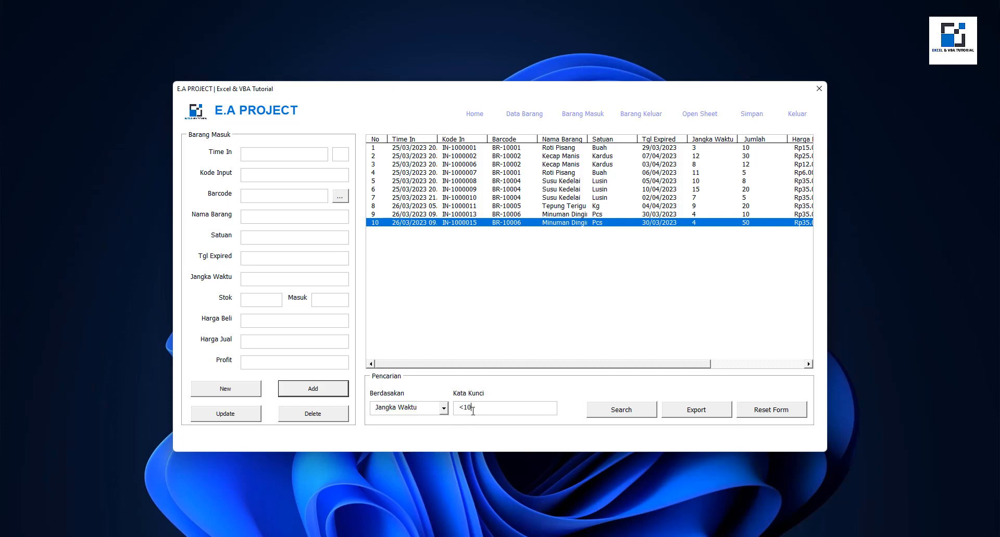
{"action": "left_click", "coordinate": [624, 413]}
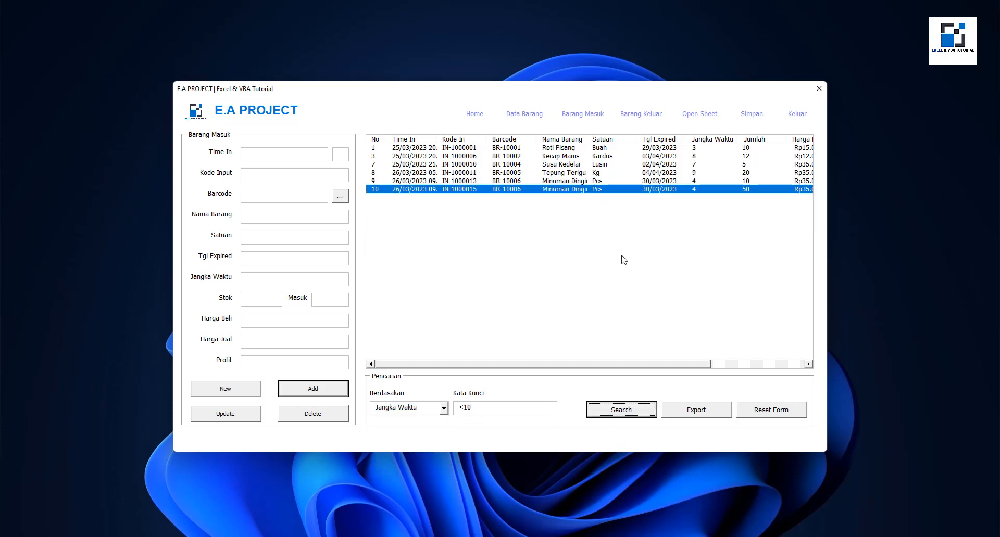
Step: Export the filtered incoming goods, replacing the existing ExportNumber2.xlsx file
{"action": "left_click", "coordinate": [706, 409]}
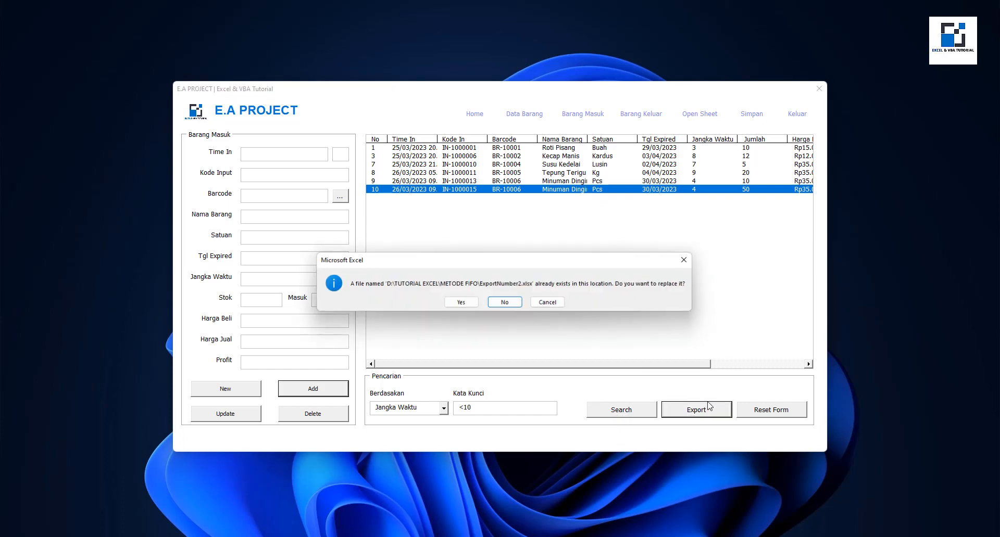
{"action": "left_click", "coordinate": [461, 302]}
{"action": "left_click", "coordinate": [530, 312]}
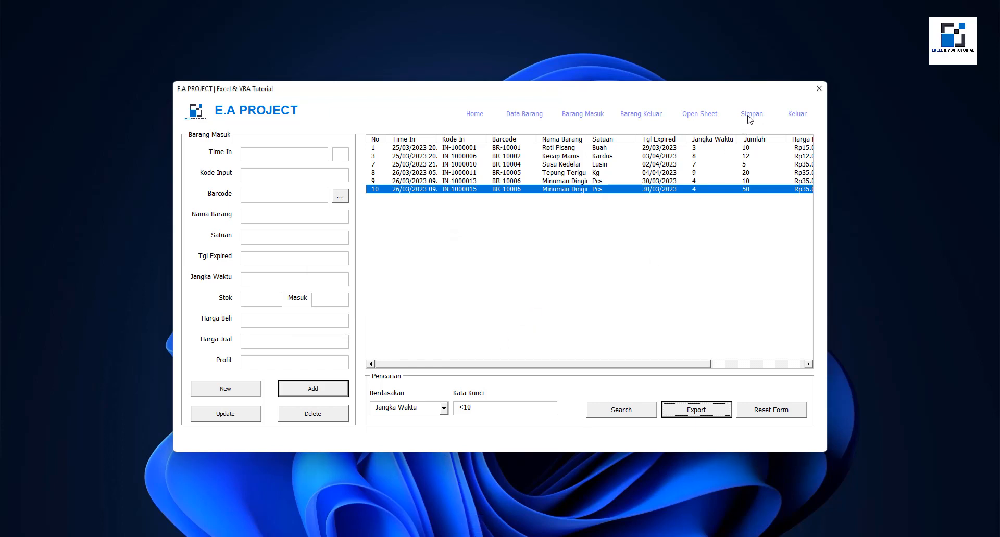
Step: Exit the inventory application and open the exported ExportNumber2 workbook from the recent files in File Explorer
{"action": "left_click", "coordinate": [785, 115]}
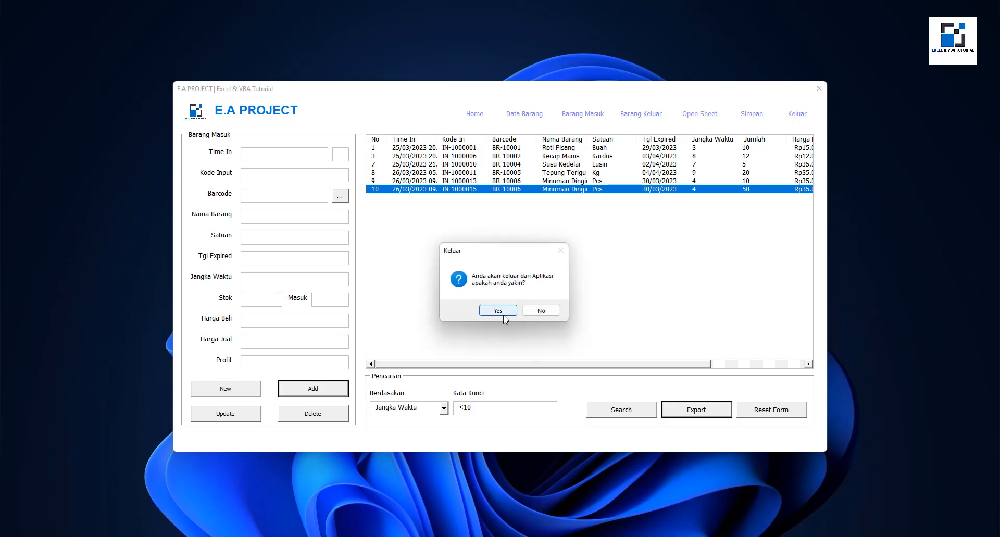
{"action": "left_click", "coordinate": [501, 312]}
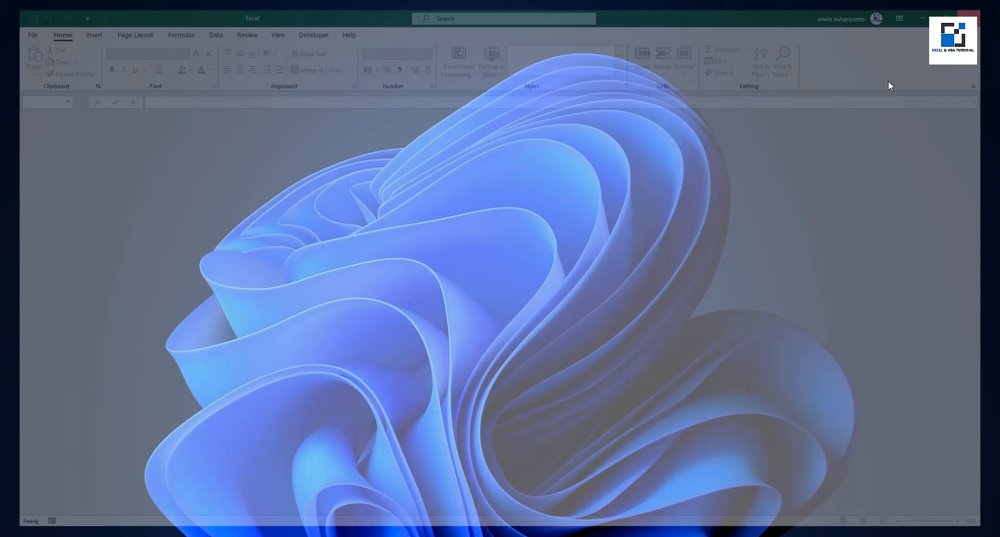
{"action": "key", "text": "super+e"}
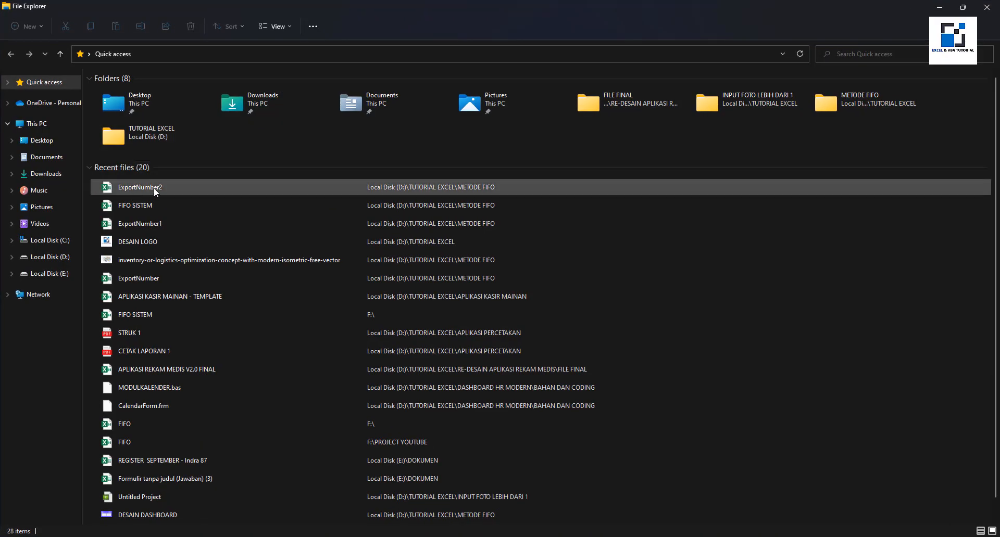
{"action": "left_click", "coordinate": [169, 187]}
{"action": "double_click", "coordinate": [159, 186]}
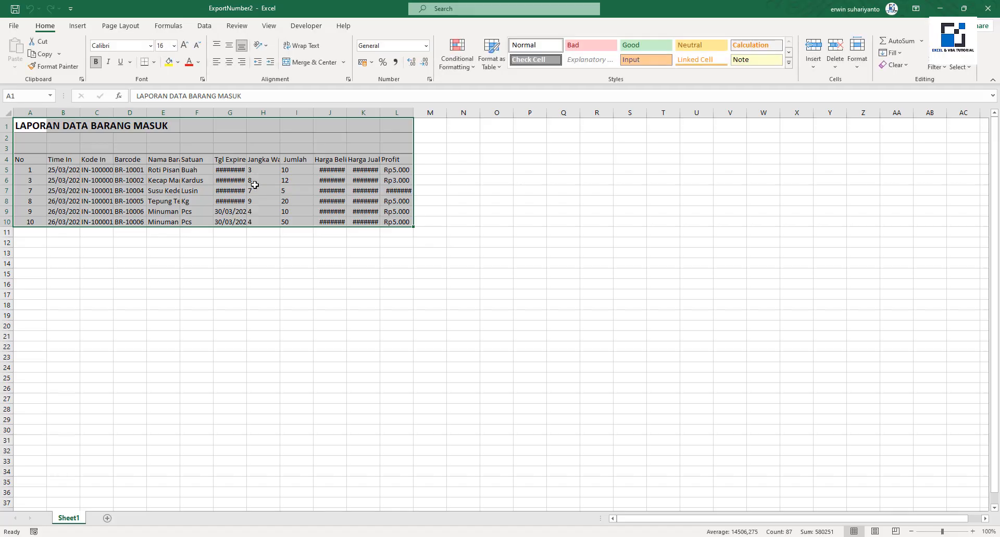
{"action": "left_click", "coordinate": [529, 214]}
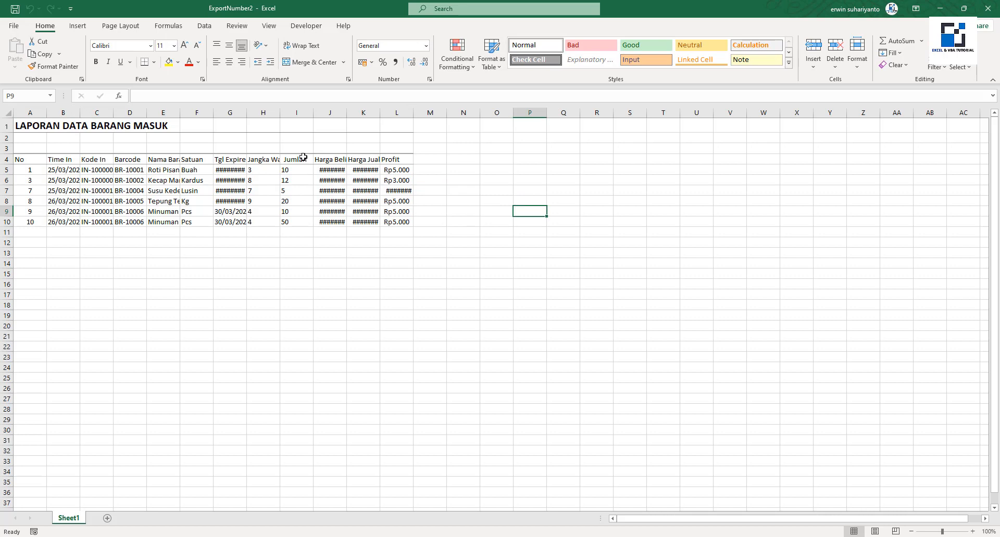
Step: Auto-fit the widths of the Tgl Expired, Harga Beli, Harga Jual and Profit columns in the exported report
{"action": "double_click", "coordinate": [246, 113]}
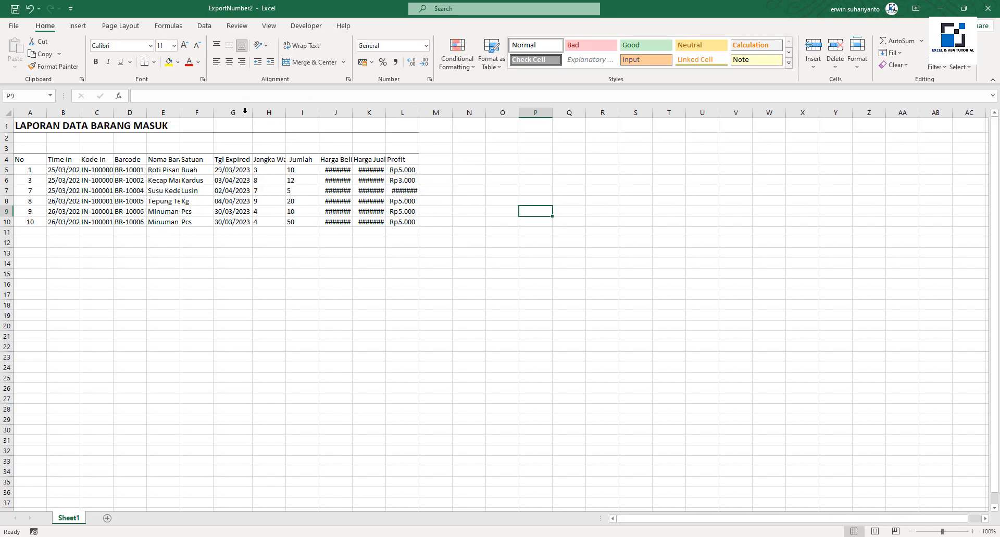
{"action": "double_click", "coordinate": [353, 114]}
{"action": "double_click", "coordinate": [391, 114]}
{"action": "double_click", "coordinate": [428, 113]}
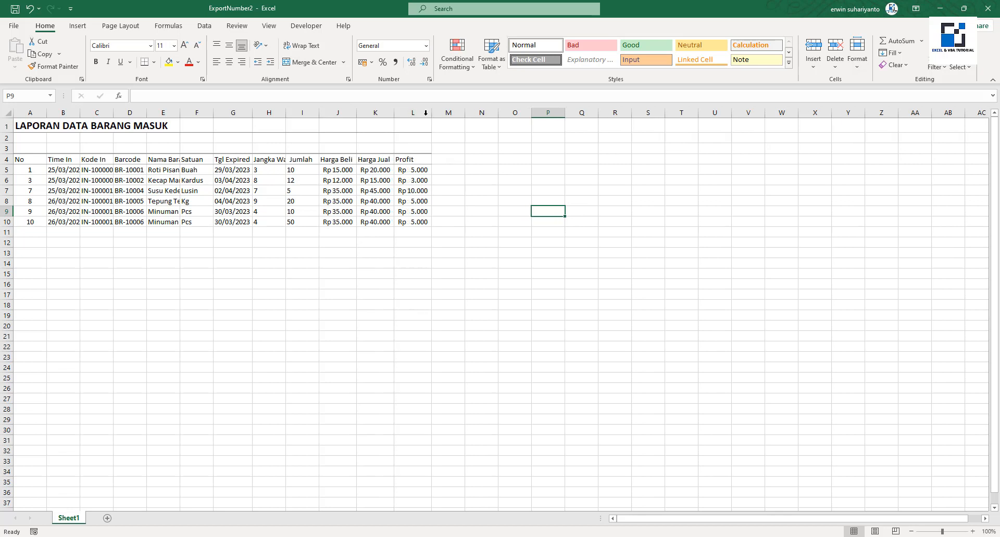
Step: Close the exported workbook and reopen the FIFO SISTEM workbook from the METODE FIFO folder
{"action": "left_click", "coordinate": [988, 8]}
{"action": "left_click", "coordinate": [455, 285]}
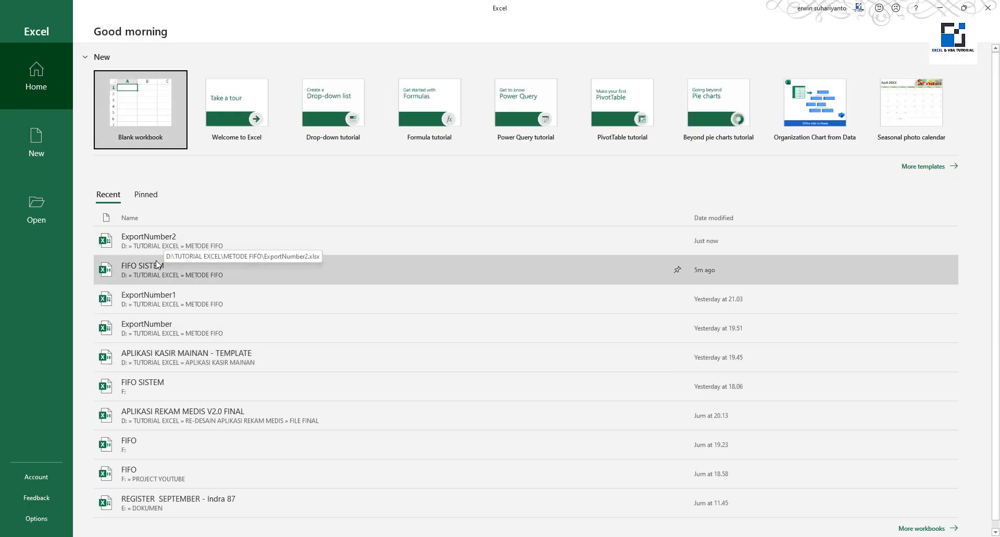
{"action": "left_click", "coordinate": [155, 263]}
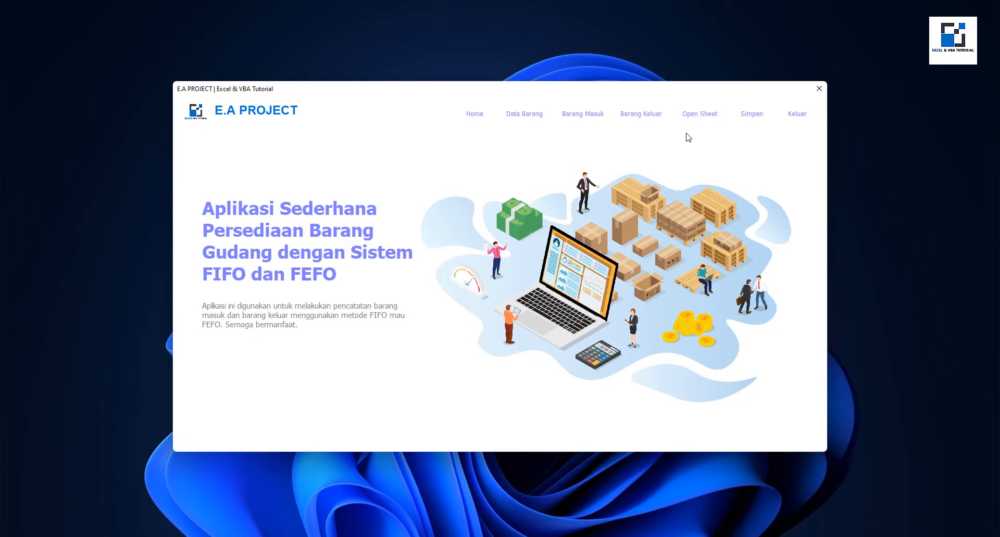
Step: Open the Barang Masuk page and examine individual incoming records, comparing the Susu Kedelai entries' entry times and expiry dates
{"action": "left_click", "coordinate": [600, 117]}
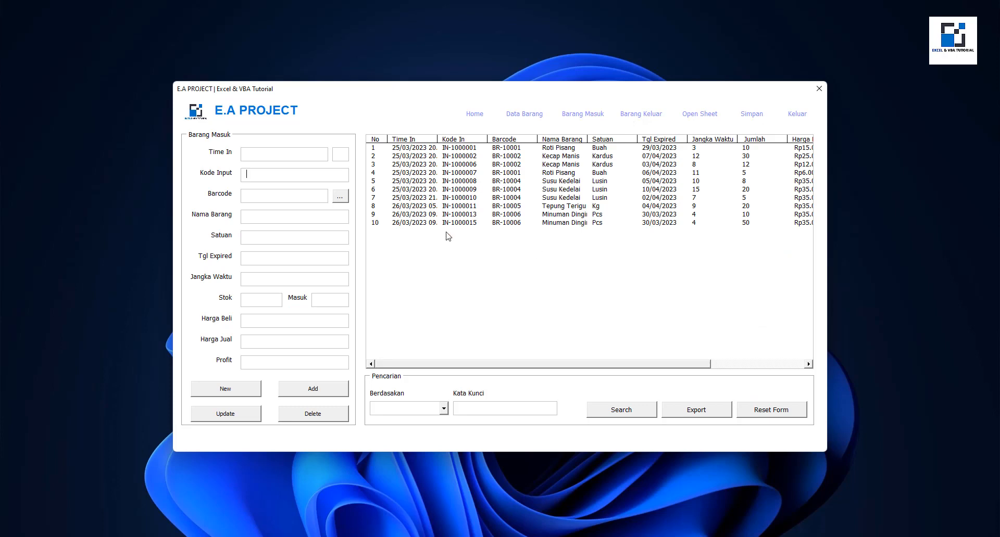
{"action": "left_click", "coordinate": [478, 224]}
{"action": "left_click", "coordinate": [567, 207]}
{"action": "left_click", "coordinate": [580, 191]}
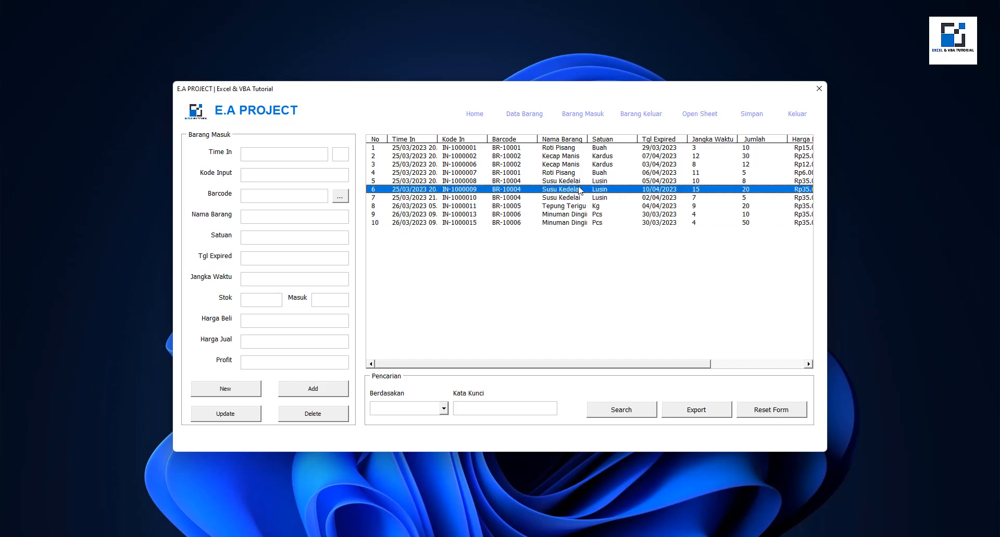
{"action": "left_click", "coordinate": [512, 176]}
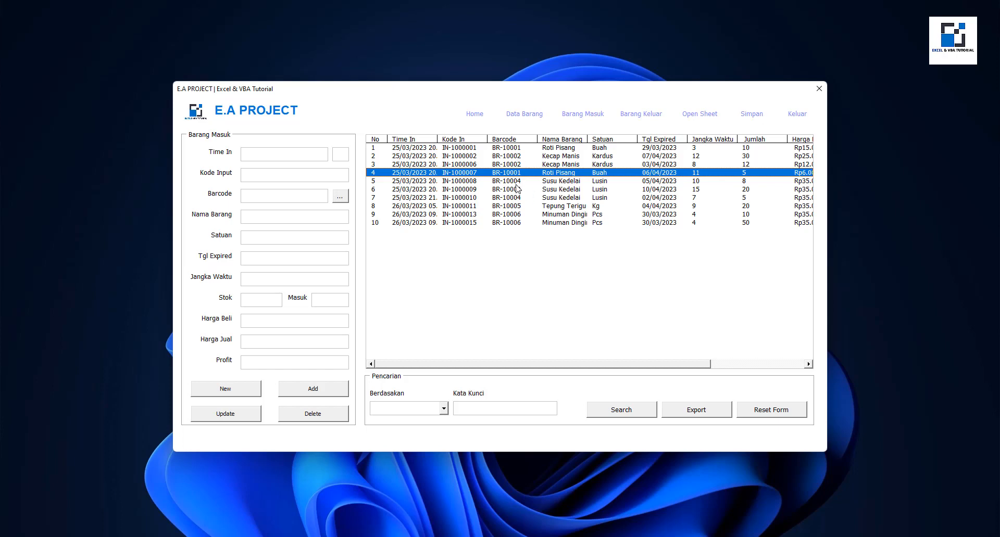
{"action": "left_click", "coordinate": [564, 182]}
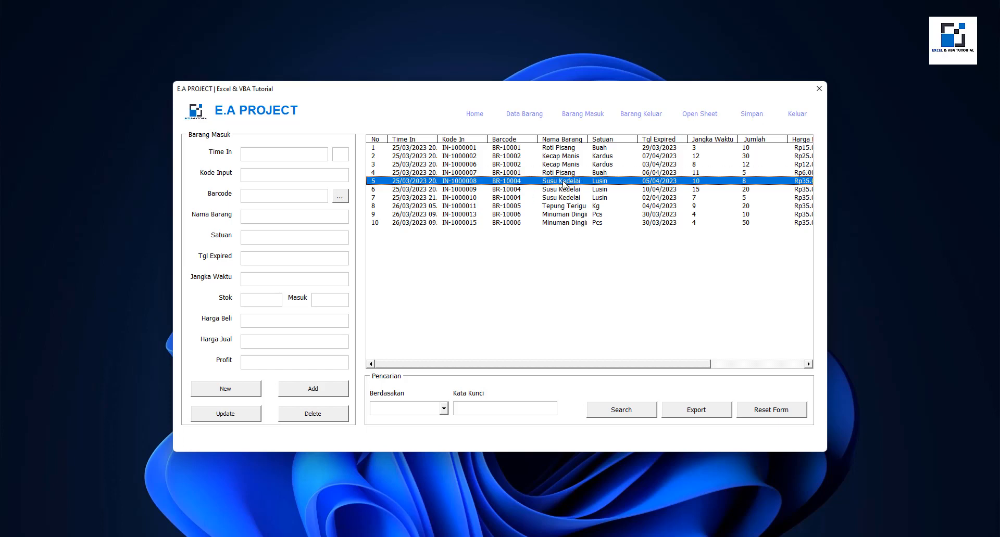
{"action": "left_click", "coordinate": [424, 190]}
{"action": "left_click", "coordinate": [423, 198]}
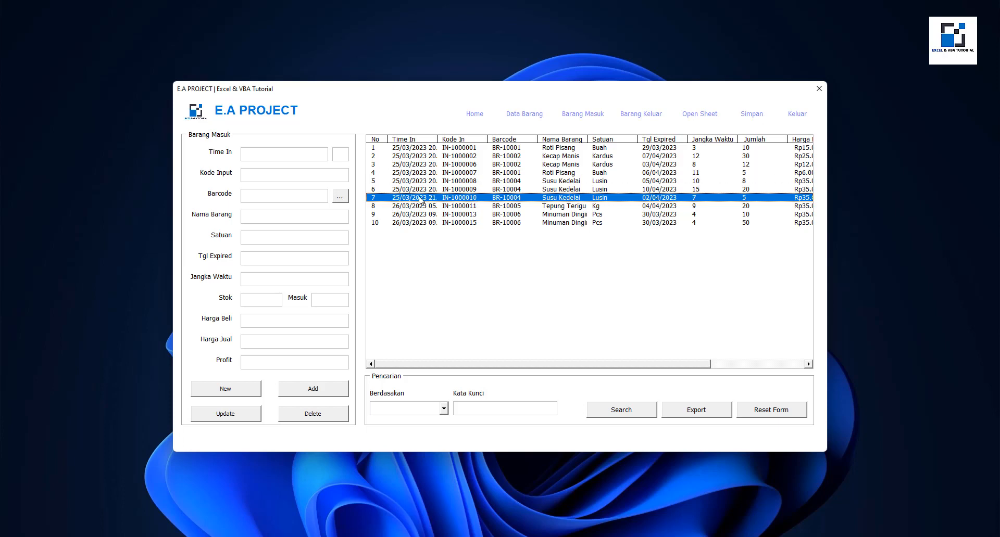
Step: Open the BARANGMASUK worksheet and set the Time In of Susu Kedelai record IN-1000010 to 20/03/2023 21.00
{"action": "left_click", "coordinate": [422, 190]}
{"action": "left_click", "coordinate": [425, 182]}
{"action": "left_click", "coordinate": [417, 190]}
{"action": "left_click", "coordinate": [412, 198]}
{"action": "left_click", "coordinate": [691, 116]}
{"action": "left_click", "coordinate": [492, 309]}
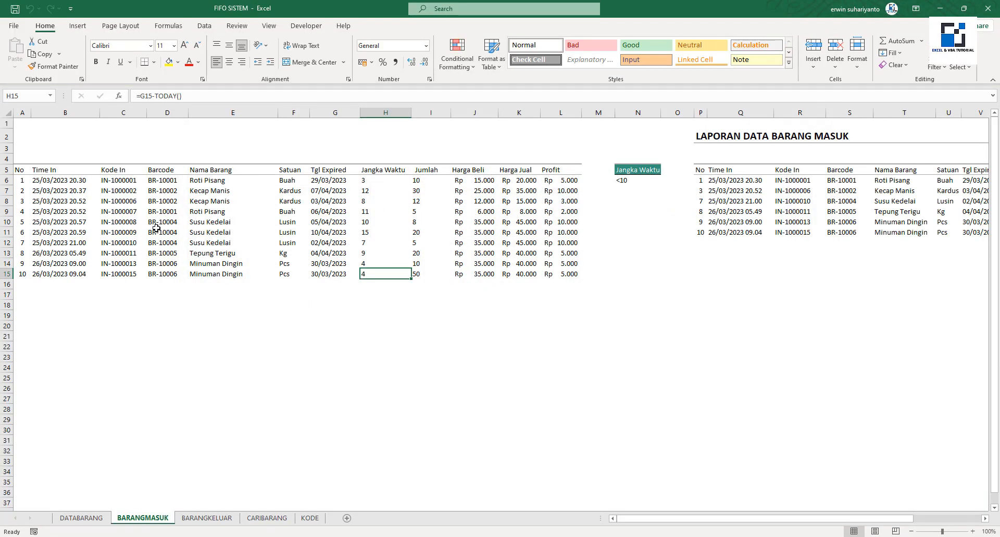
{"action": "left_click", "coordinate": [38, 243]}
{"action": "double_click", "coordinate": [39, 242]}
{"action": "key", "text": "BackSpace"}
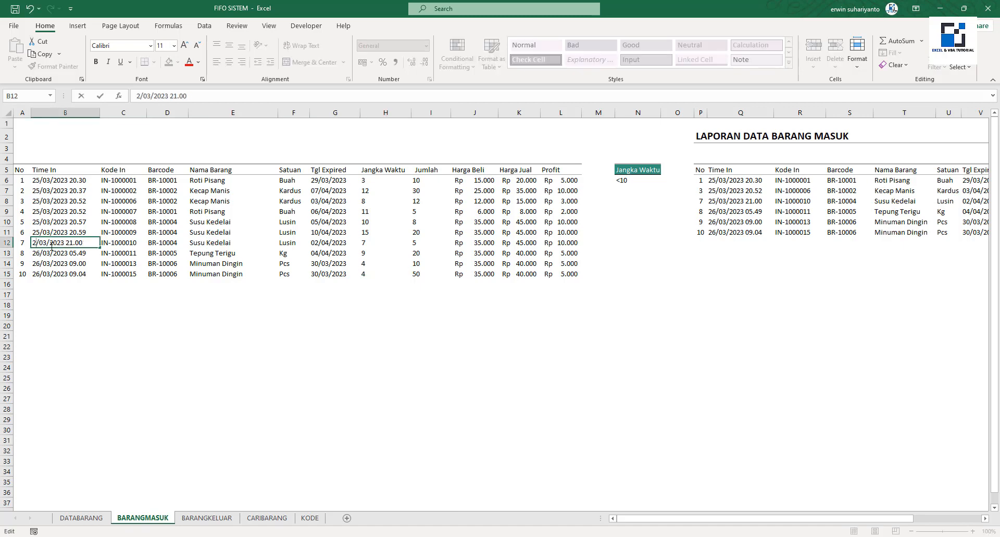
{"action": "type", "text": "0"}
{"action": "key", "text": "Return"}
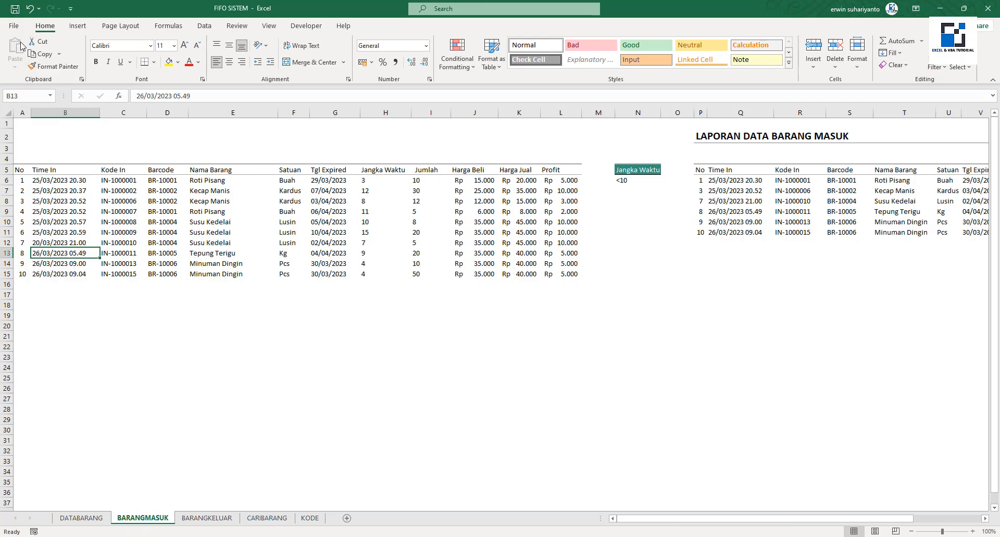
Step: Close the workbook, reopen FIFO SISTEM from the recent files and select record IN-1000010 on the Barang Masuk page
{"action": "left_click", "coordinate": [13, 26]}
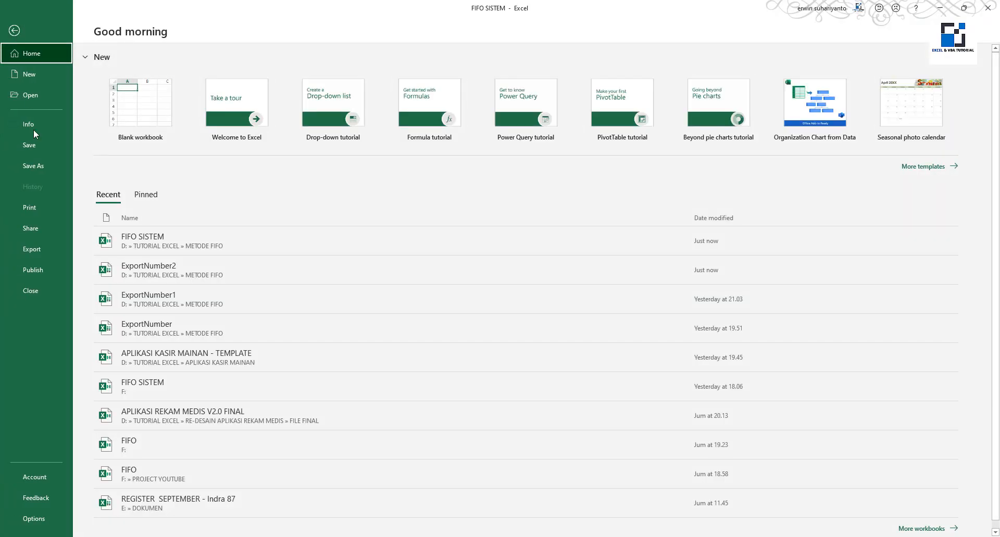
{"action": "left_click", "coordinate": [35, 295]}
{"action": "left_click", "coordinate": [14, 29]}
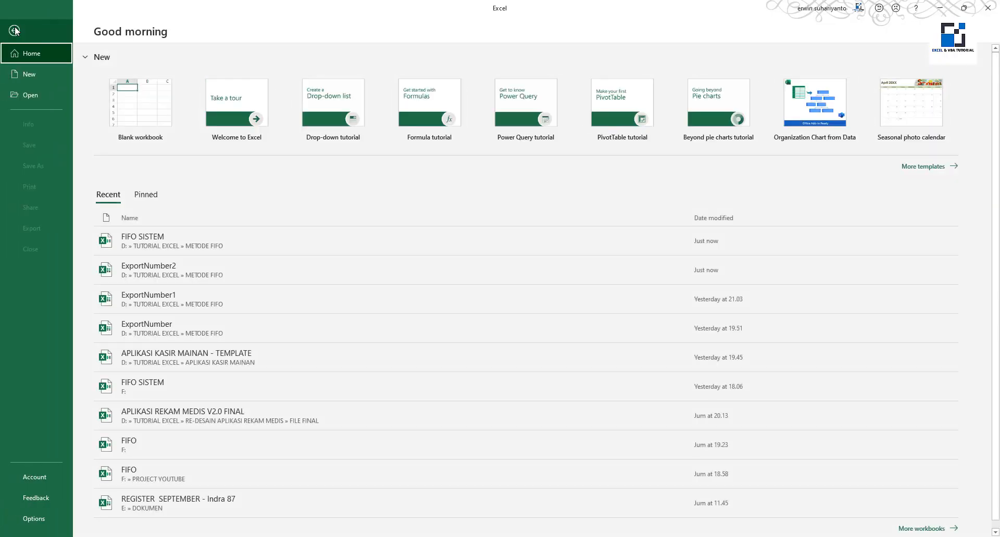
{"action": "left_click", "coordinate": [151, 241]}
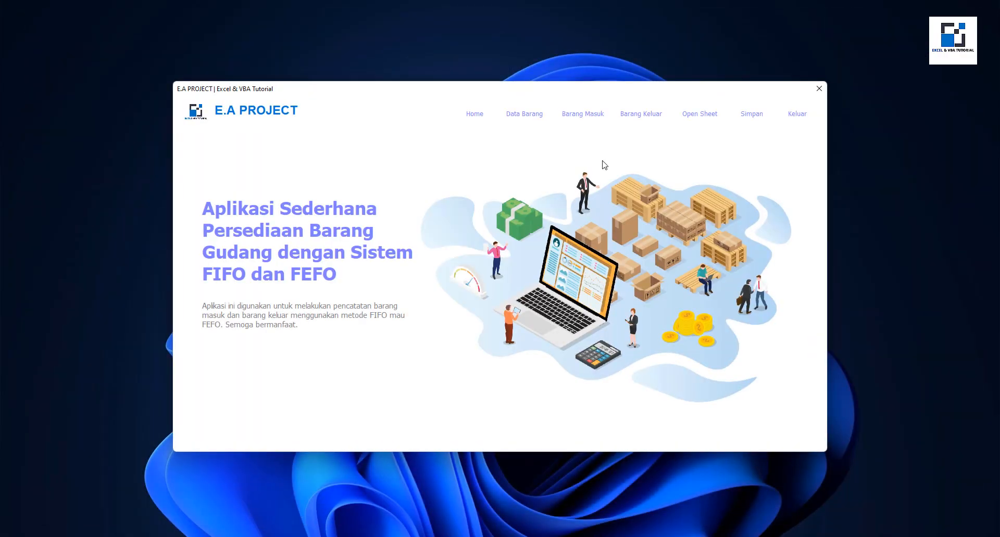
{"action": "left_click", "coordinate": [601, 115]}
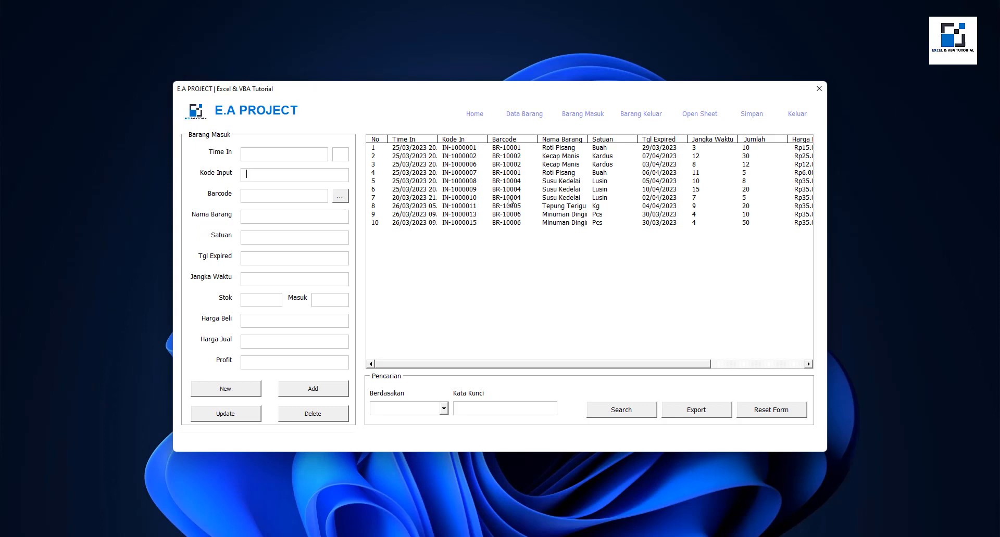
{"action": "left_click", "coordinate": [540, 198]}
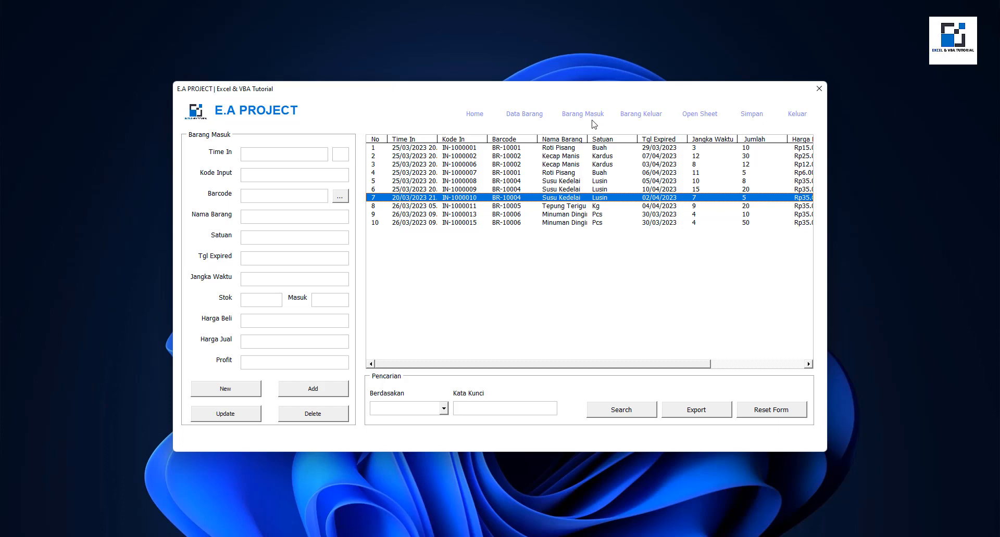
Step: Start a new Barang Keluar entry and bring up the Susu Kedelai stock records in the item search form
{"action": "left_click", "coordinate": [643, 119]}
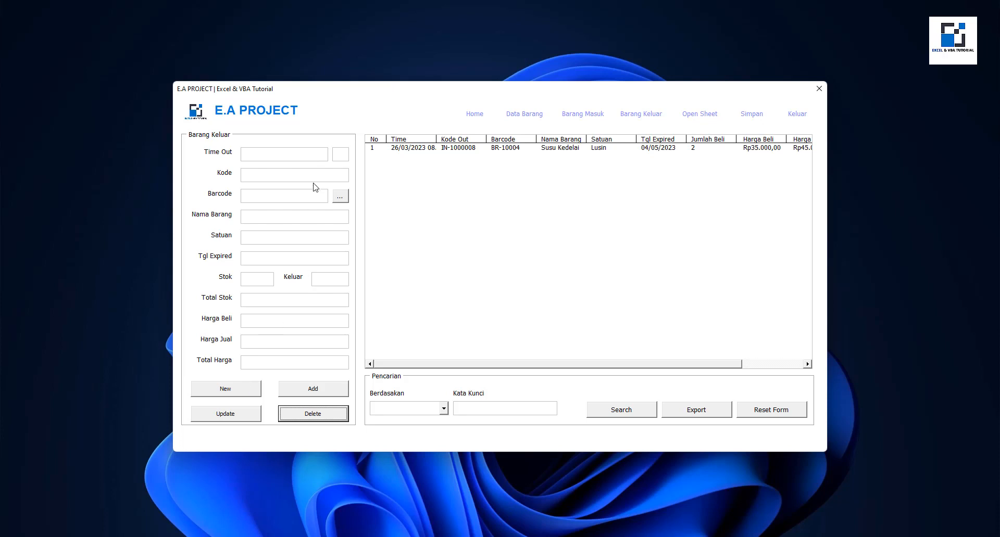
{"action": "left_click", "coordinate": [242, 390]}
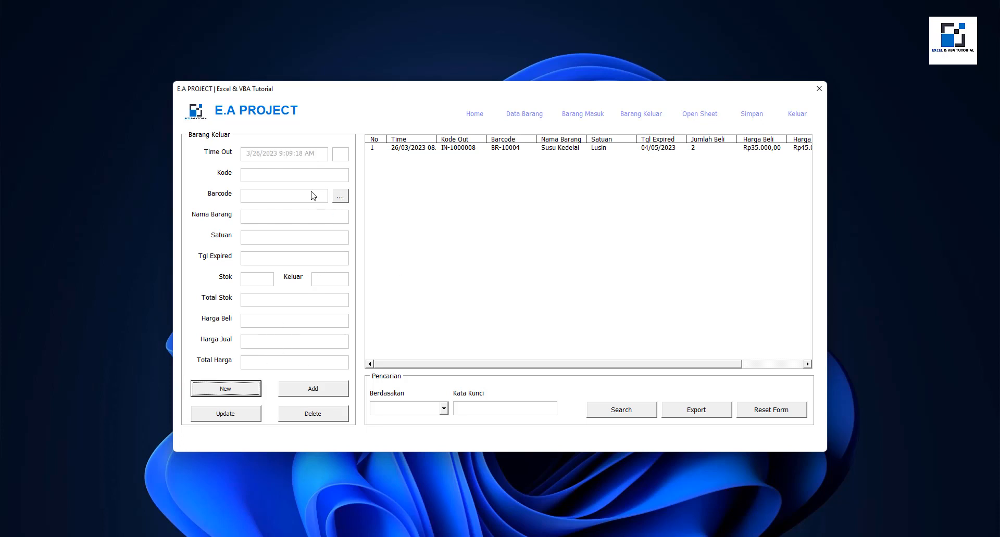
{"action": "left_click", "coordinate": [341, 197]}
{"action": "left_click_drag", "start_coordinate": [478, 188], "coordinate": [553, 155]}
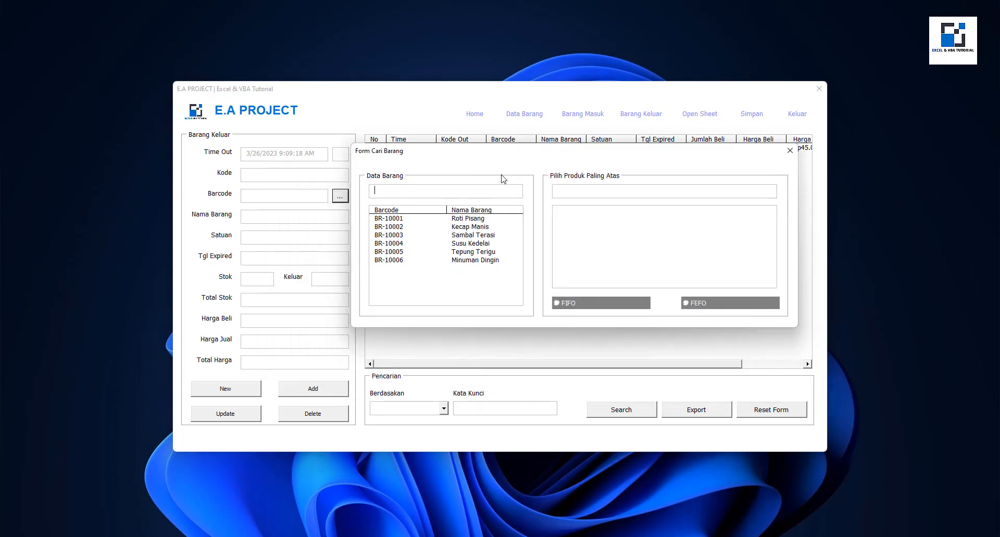
{"action": "left_click", "coordinate": [468, 245]}
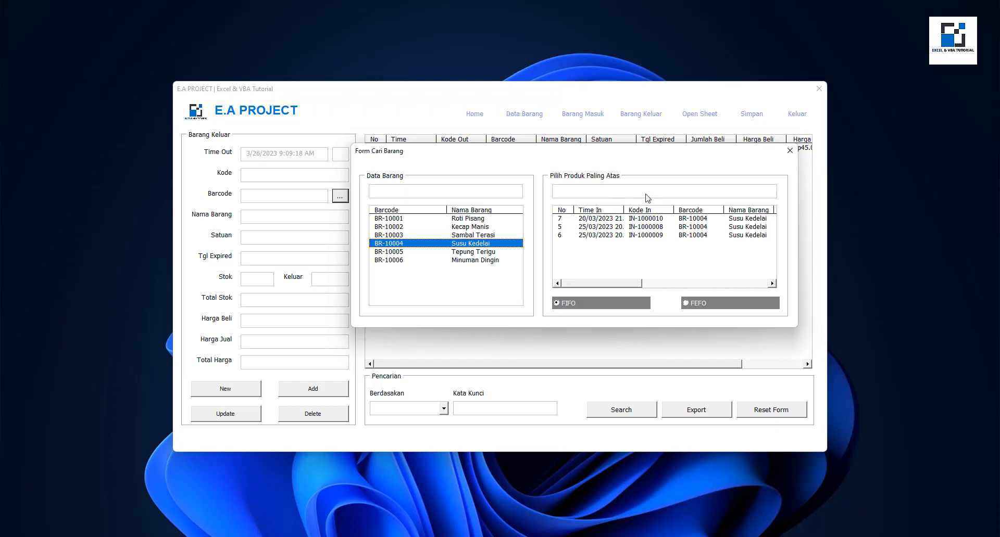
Step: Examine the FIFO stock lists of the other items and the Susu Kedelai expiry dates, and close the item search form
{"action": "left_click", "coordinate": [477, 229]}
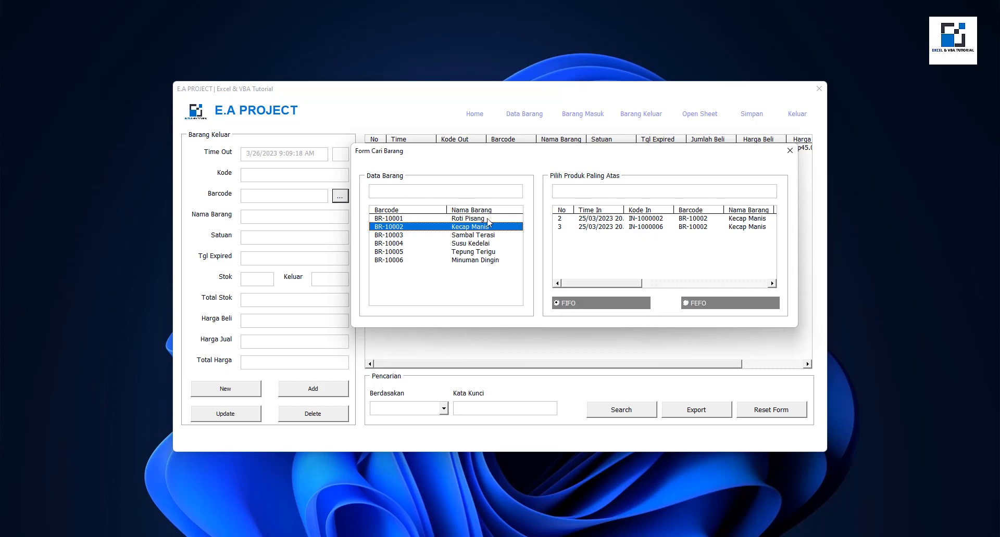
{"action": "left_click", "coordinate": [486, 219]}
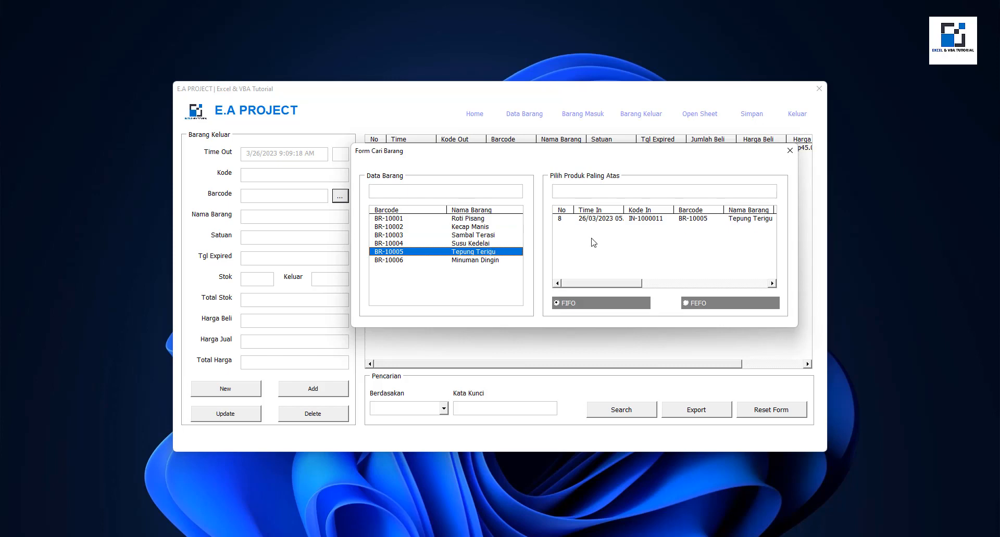
{"action": "left_click", "coordinate": [479, 261]}
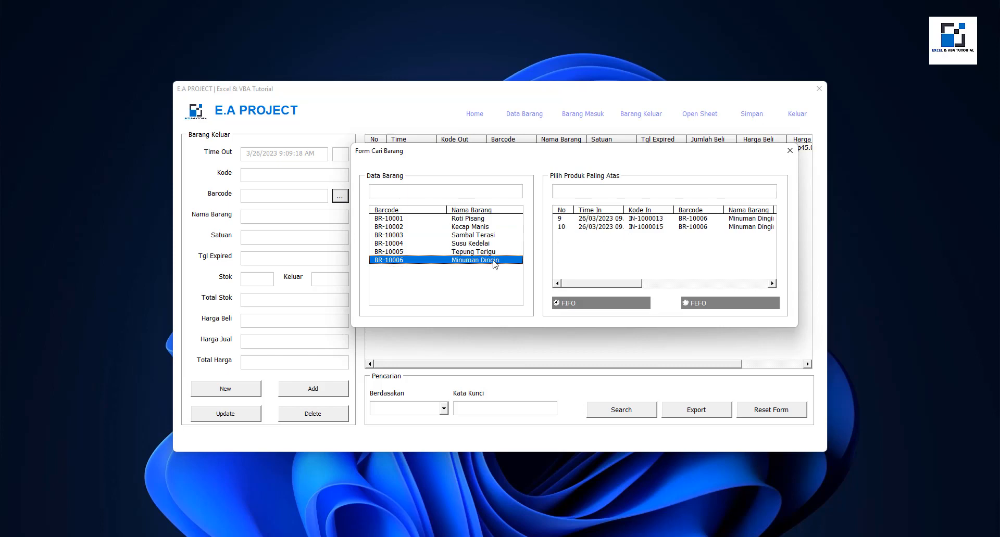
{"action": "left_click", "coordinate": [483, 237]}
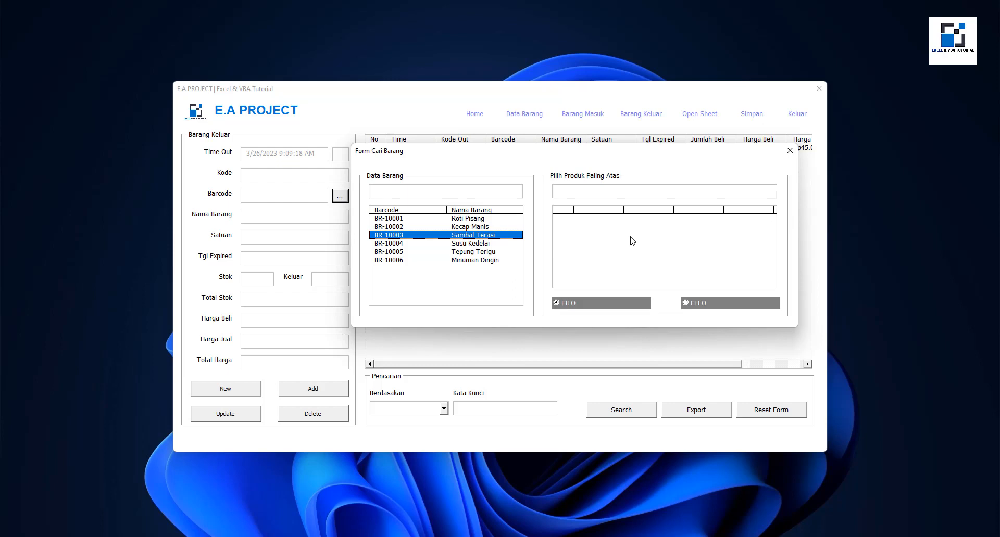
{"action": "left_click", "coordinate": [482, 244]}
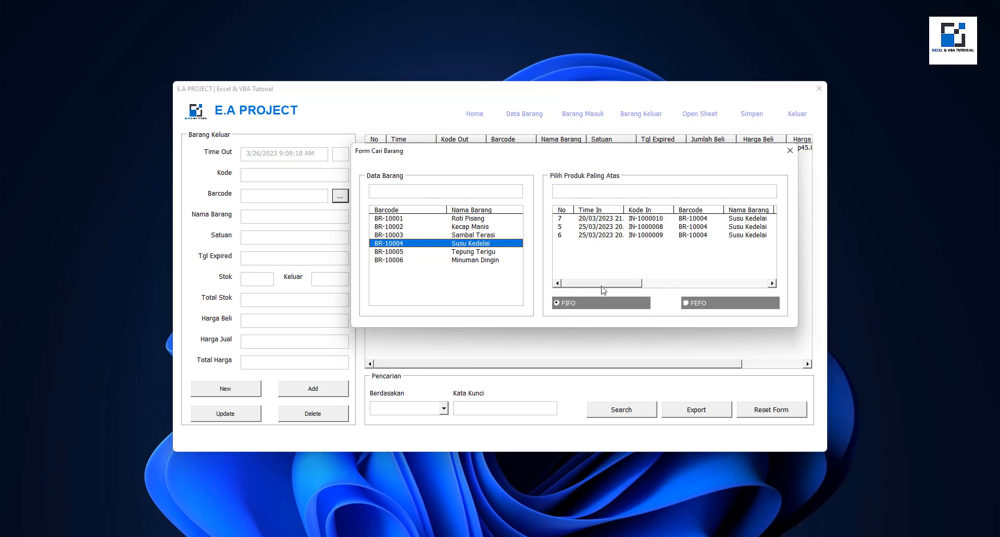
{"action": "left_click_drag", "start_coordinate": [602, 287], "coordinate": [669, 294]}
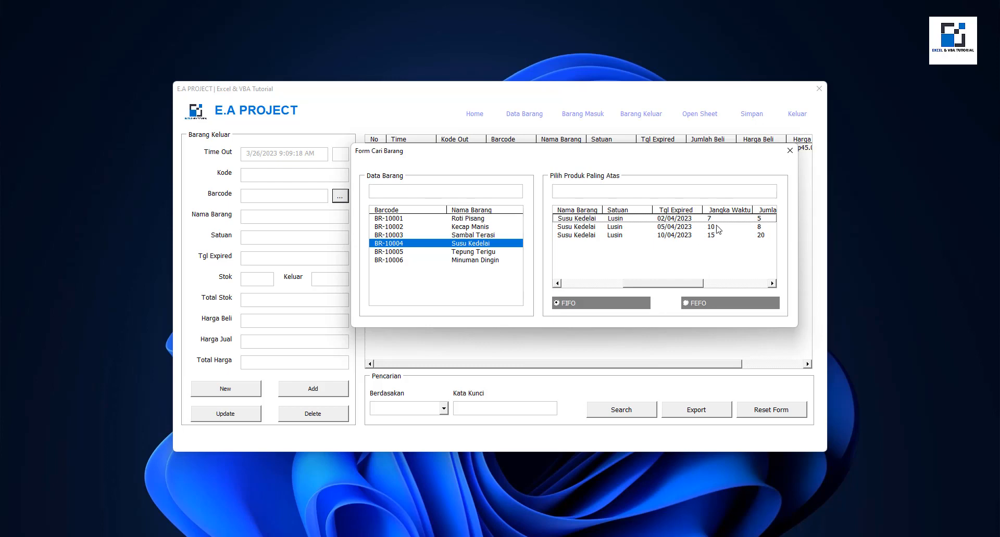
{"action": "left_click", "coordinate": [789, 151]}
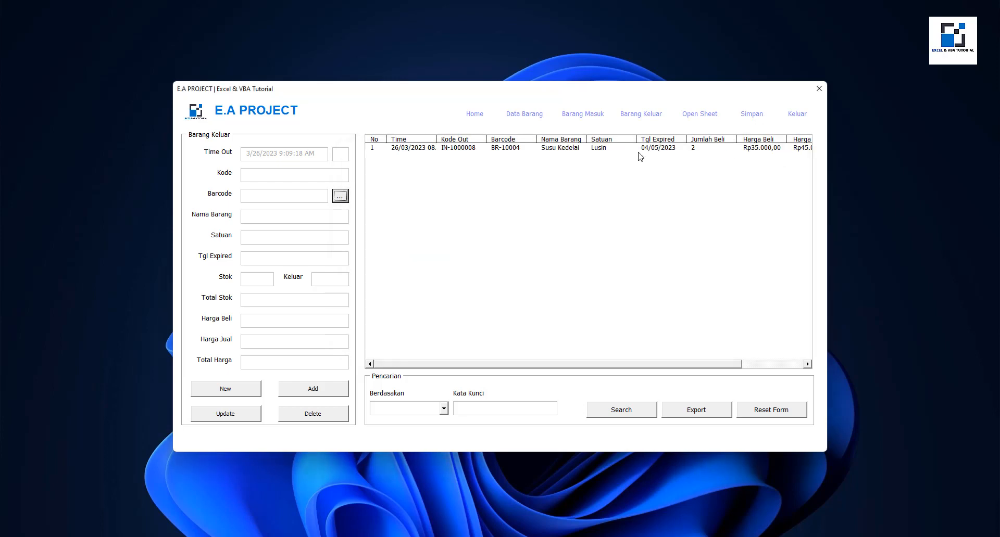
Step: Update the Tgl Expired of Susu Kedelai record IN-1000009 on the Barang Masuk page to 04/04/2023
{"action": "left_click", "coordinate": [595, 119]}
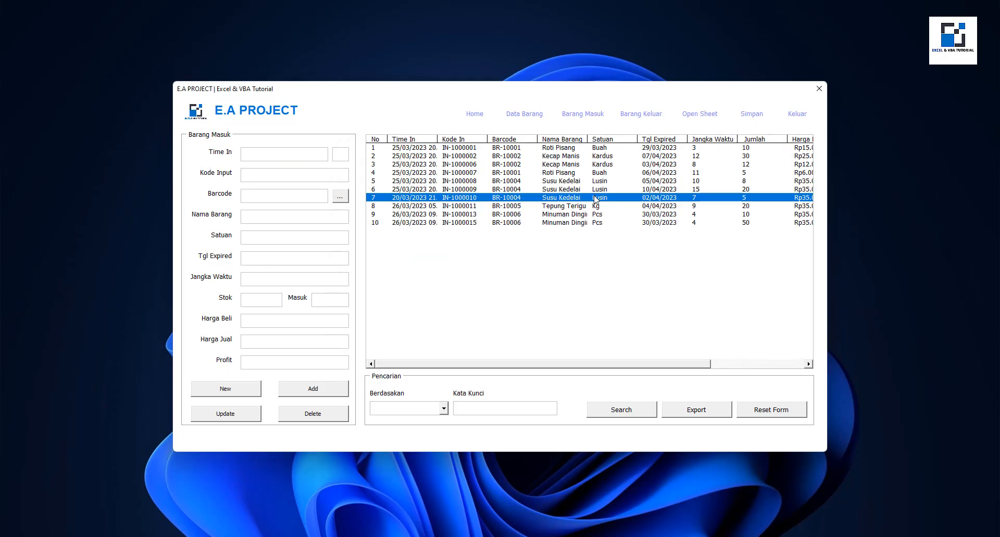
{"action": "double_click", "coordinate": [467, 190]}
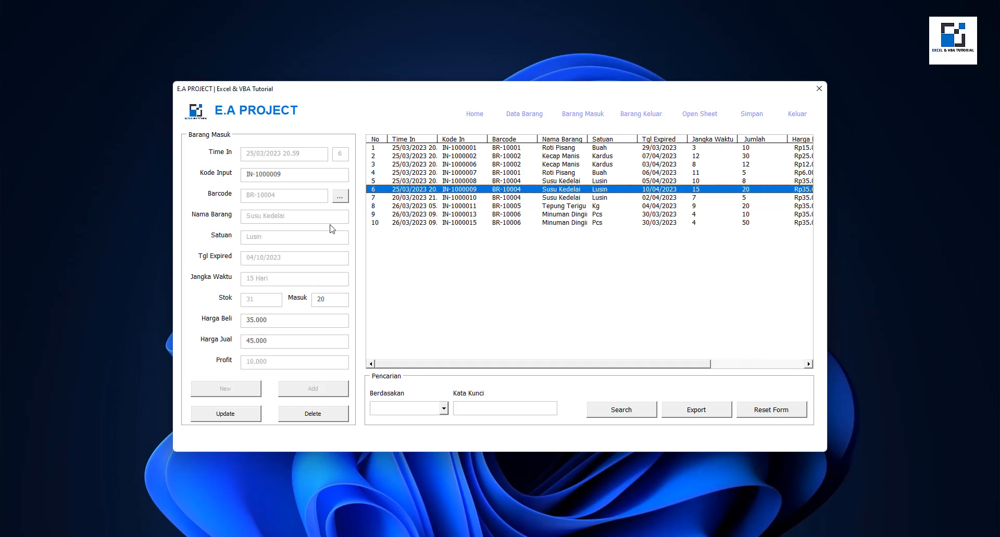
{"action": "left_click", "coordinate": [245, 259]}
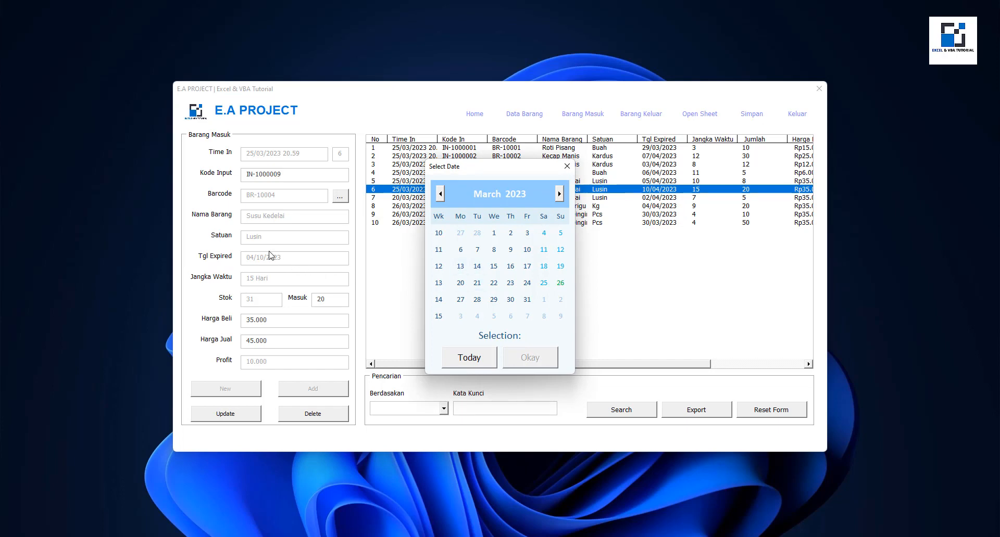
{"action": "left_click", "coordinate": [478, 316]}
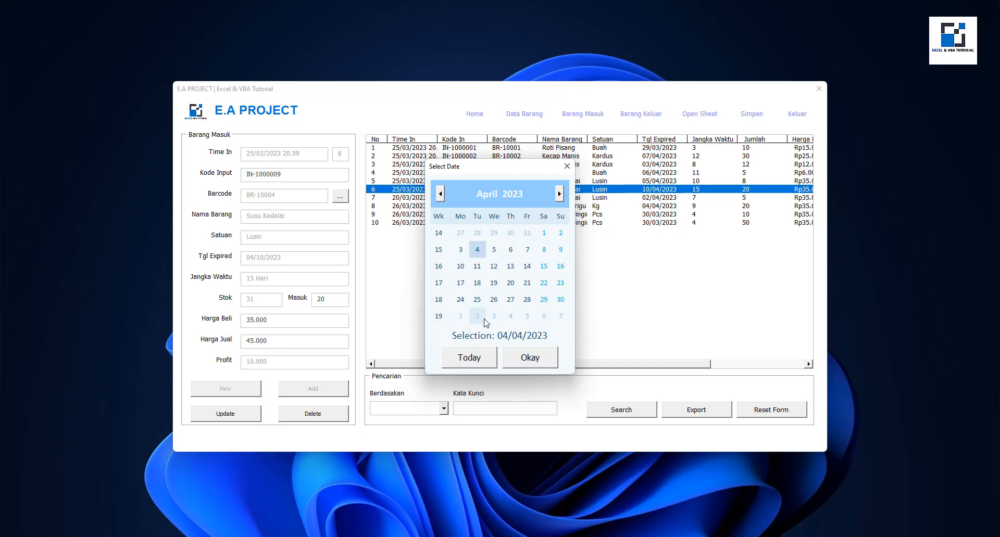
{"action": "left_click", "coordinate": [528, 359]}
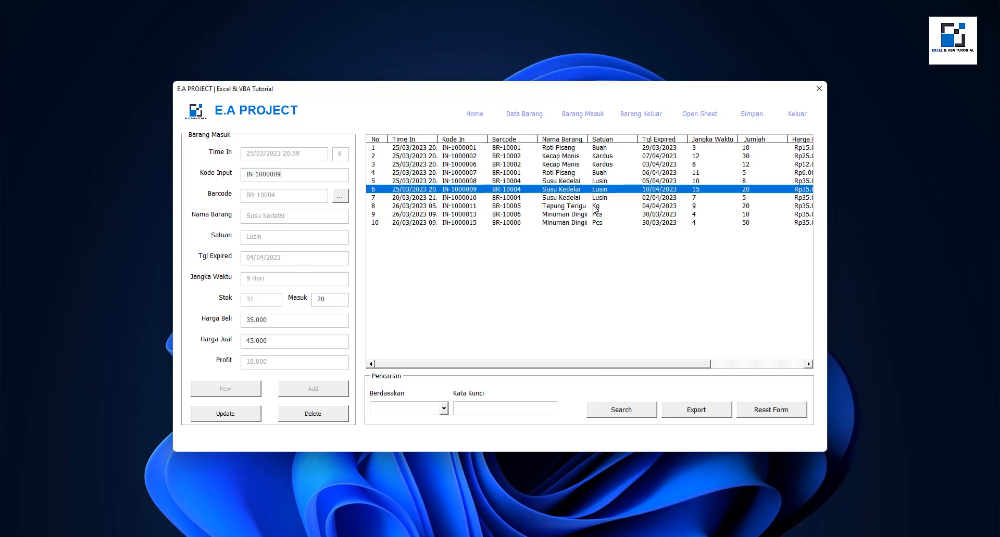
{"action": "left_click", "coordinate": [243, 417]}
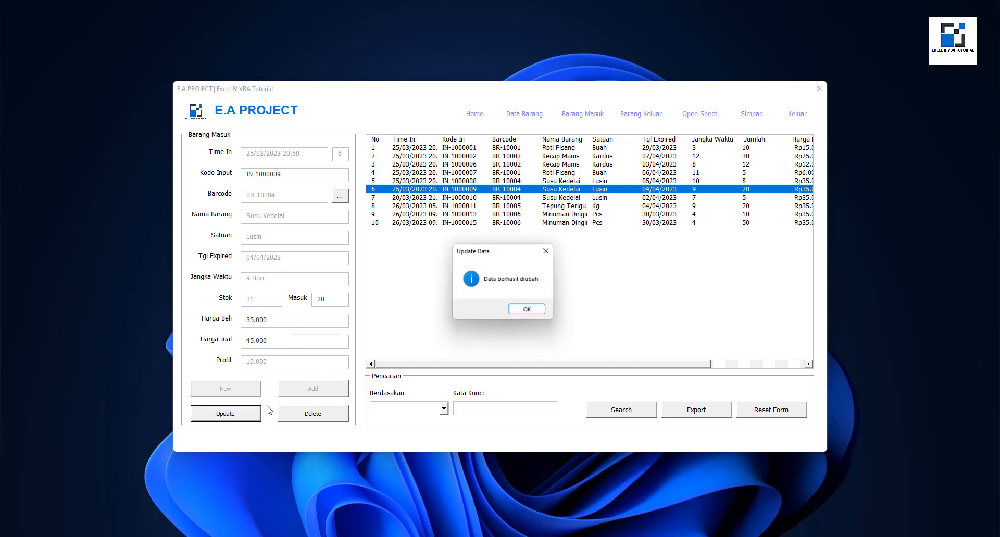
{"action": "left_click", "coordinate": [529, 311]}
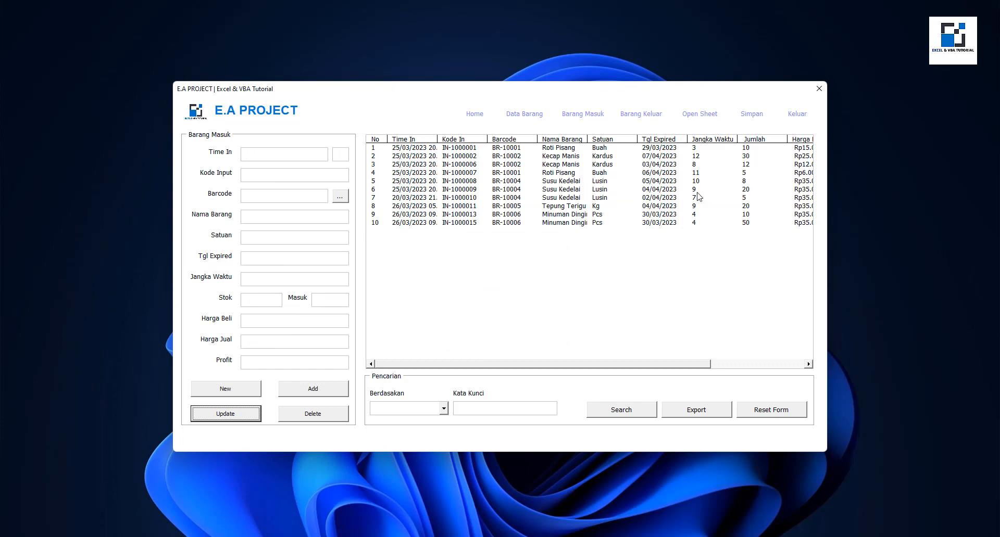
Step: Reopen the item search from Barang Keluar, select Susu Kedelai and compare its FIFO order with the expiry dates
{"action": "left_click", "coordinate": [651, 117]}
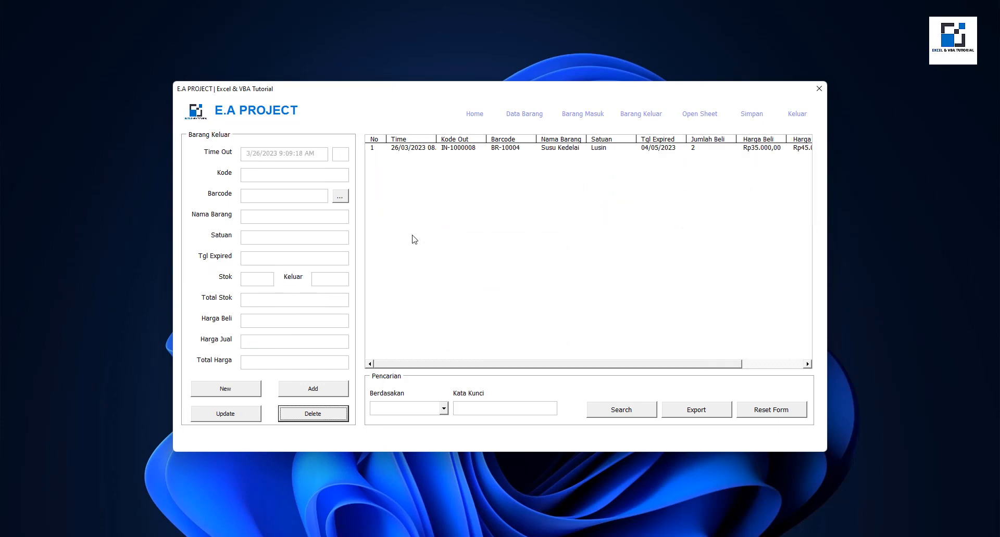
{"action": "left_click", "coordinate": [340, 196]}
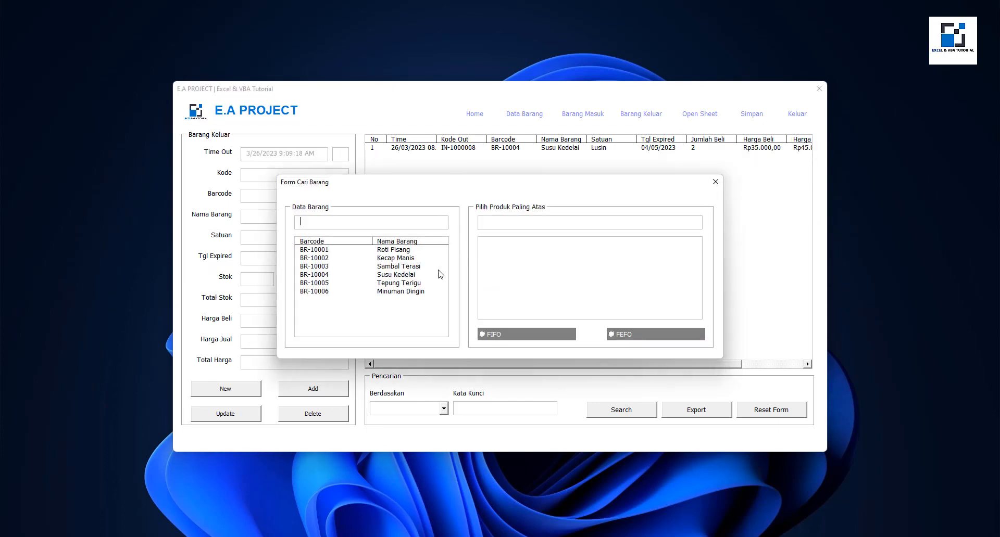
{"action": "left_click", "coordinate": [406, 276]}
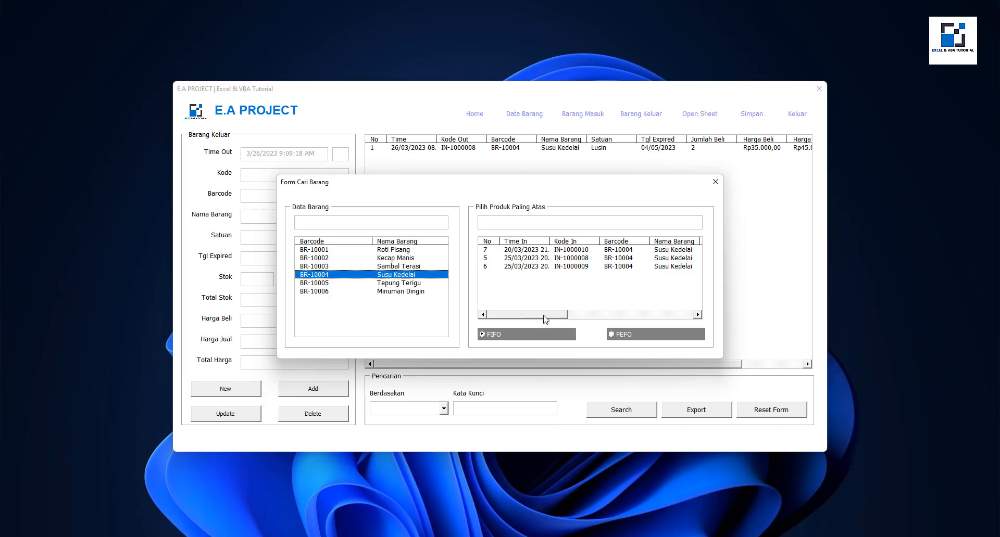
{"action": "left_click_drag", "start_coordinate": [544, 316], "coordinate": [621, 316]}
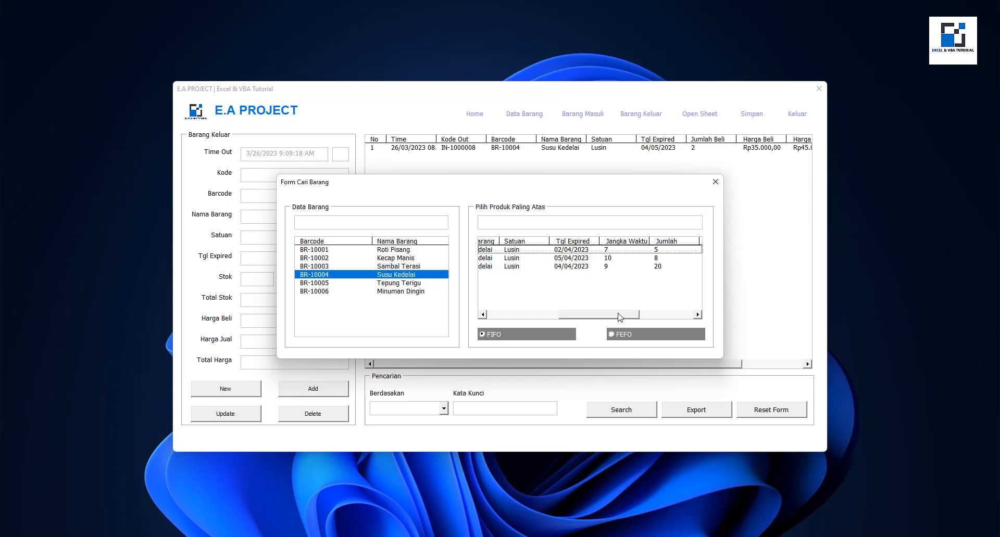
{"action": "left_click_drag", "start_coordinate": [620, 317], "coordinate": [607, 315]}
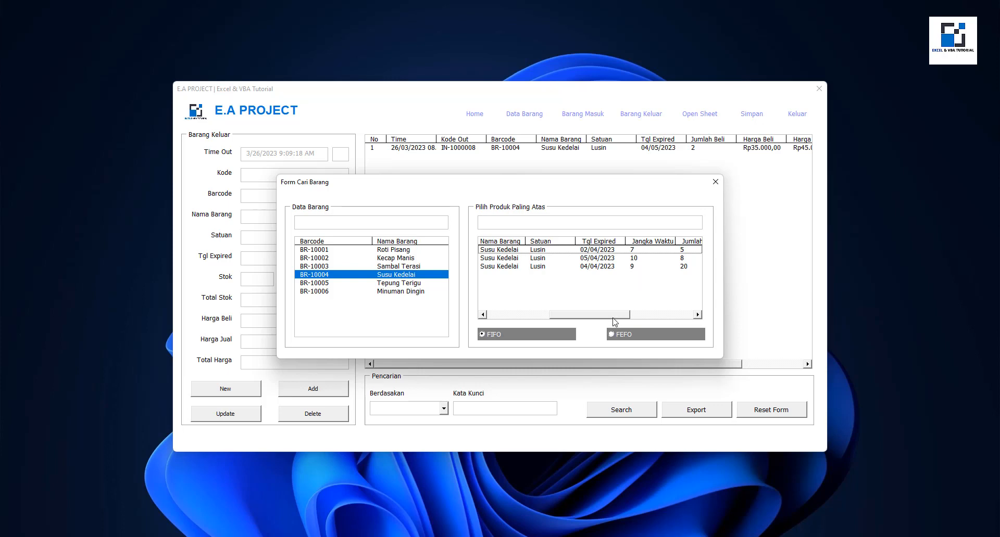
{"action": "mouse_move", "coordinate": [612, 318]}
{"action": "left_mouse_down"}
{"action": "mouse_move", "coordinate": [540, 315]}
{"action": "mouse_move", "coordinate": [624, 316]}
{"action": "left_mouse_up"}
Step: Switch the Susu Kedelai stock list to FEFO and examine its order by expiry date and entry time
{"action": "left_click", "coordinate": [624, 334]}
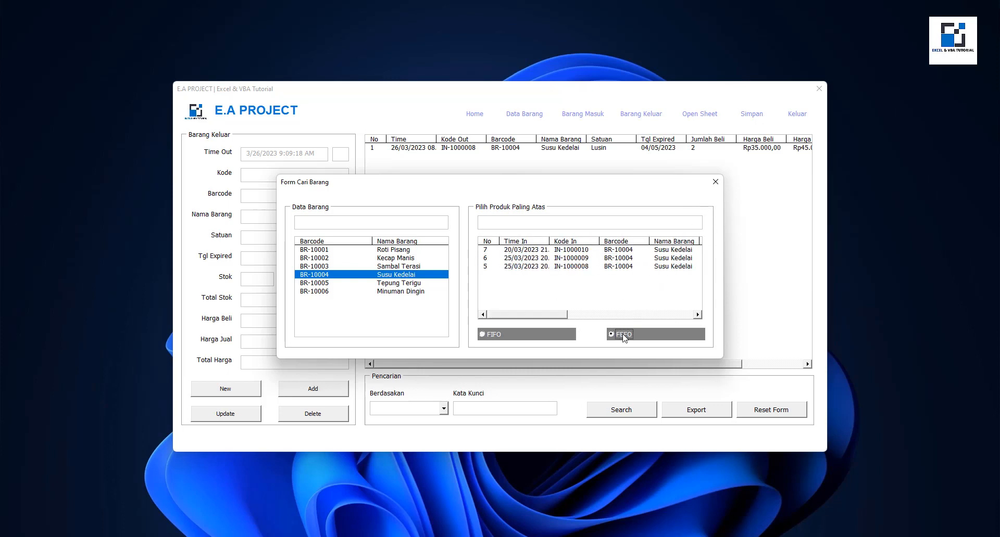
{"action": "left_click_drag", "start_coordinate": [551, 316], "coordinate": [638, 314]}
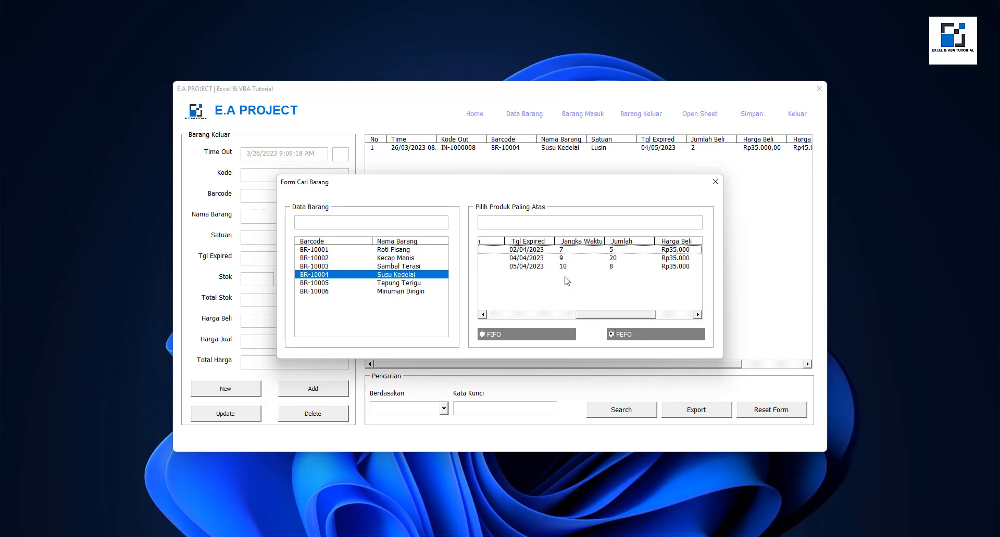
{"action": "left_click_drag", "start_coordinate": [598, 317], "coordinate": [517, 315]}
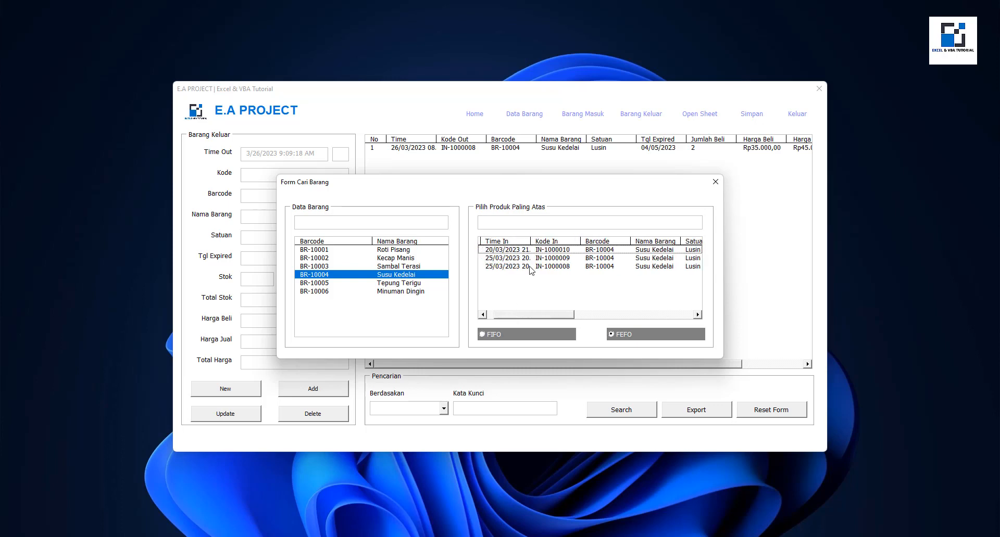
{"action": "left_click", "coordinate": [576, 317]}
{"action": "left_click_drag", "start_coordinate": [535, 184], "coordinate": [605, 146]}
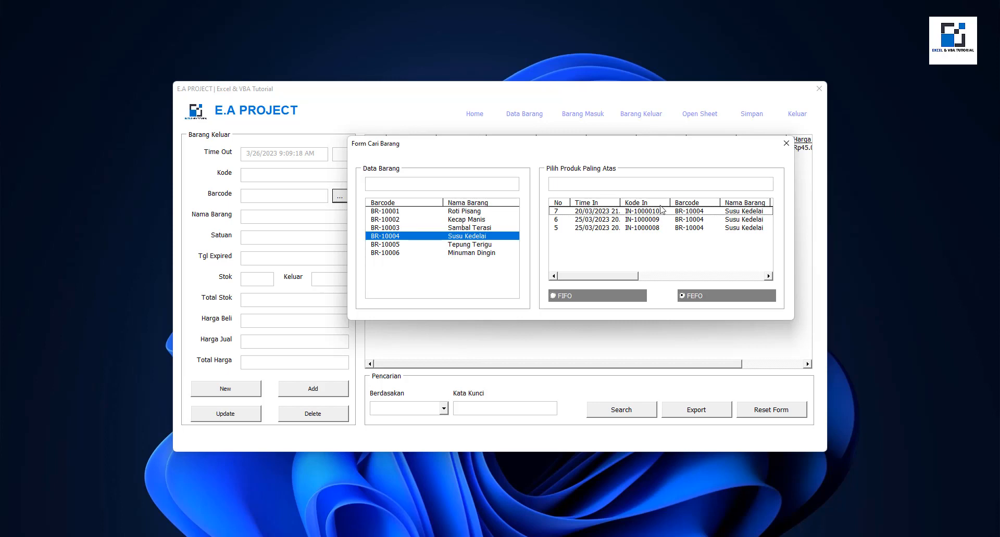
Step: Switch the Susu Kedelai stock list to FIFO and select record IN-1000010 for the outgoing entry, closing the item search form
{"action": "mouse_move", "coordinate": [632, 276]}
{"action": "left_mouse_down"}
{"action": "mouse_move", "coordinate": [724, 278]}
{"action": "mouse_move", "coordinate": [629, 277]}
{"action": "left_mouse_up"}
{"action": "left_click", "coordinate": [576, 295]}
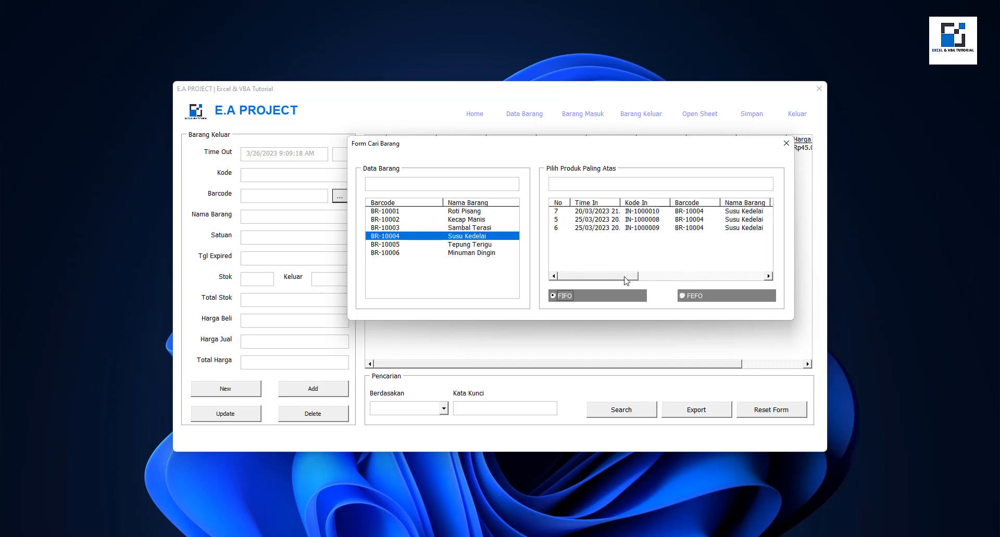
{"action": "left_click_drag", "start_coordinate": [627, 276], "coordinate": [602, 280]}
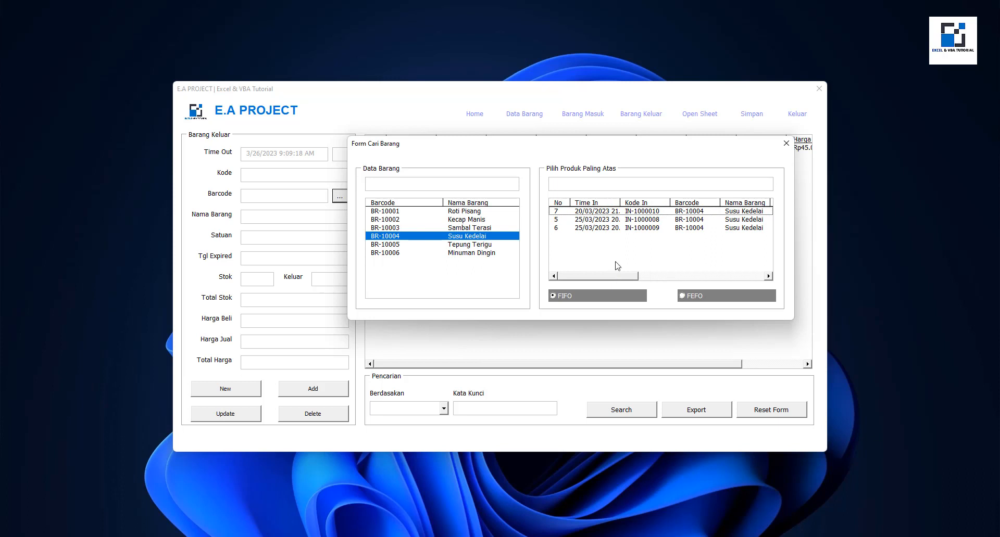
{"action": "left_click", "coordinate": [597, 212]}
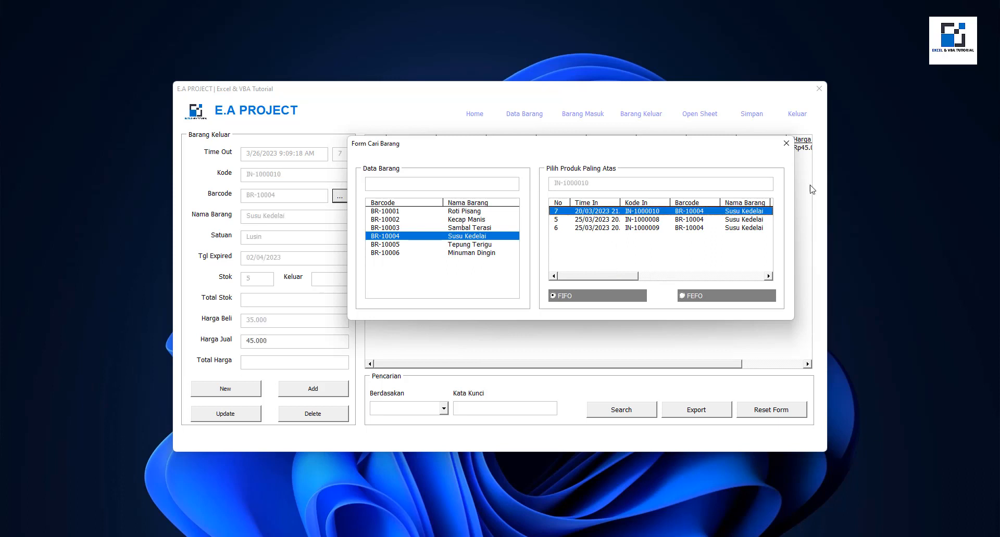
{"action": "left_click", "coordinate": [786, 143]}
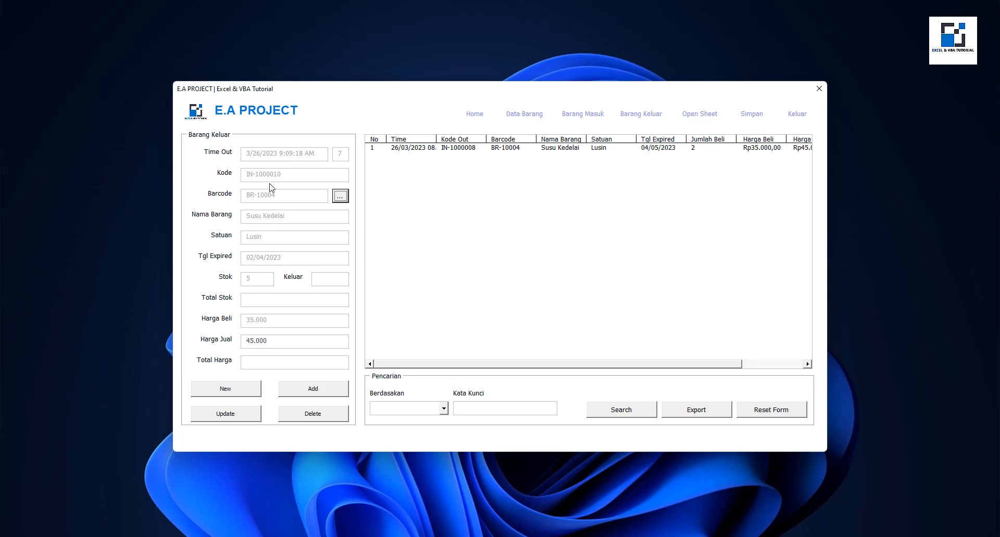
Step: Check IN-1000010's stock on the Barang Masuk page, and add its Barang Keluar entry with a Keluar quantity of 2
{"action": "left_click", "coordinate": [583, 116]}
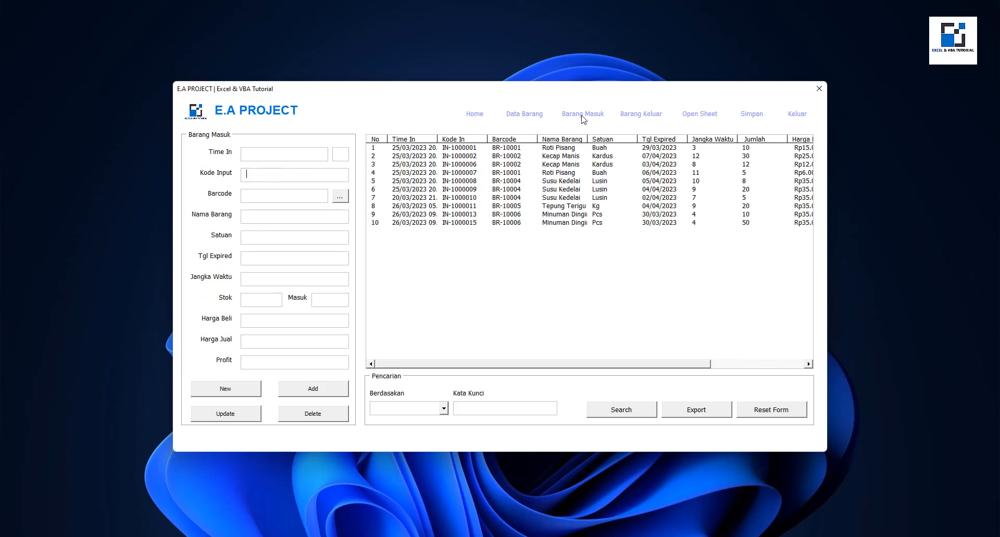
{"action": "left_click", "coordinate": [474, 198]}
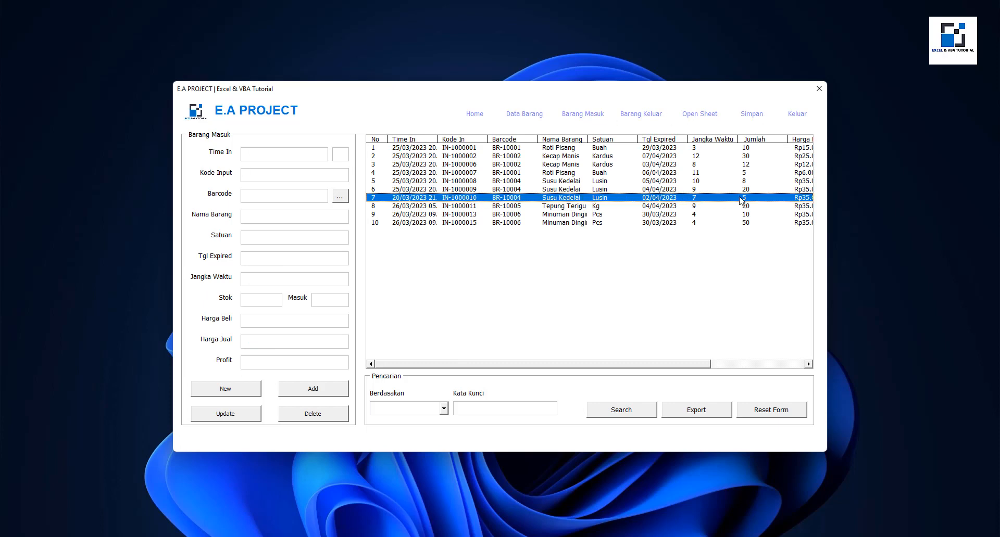
{"action": "left_click", "coordinate": [644, 114]}
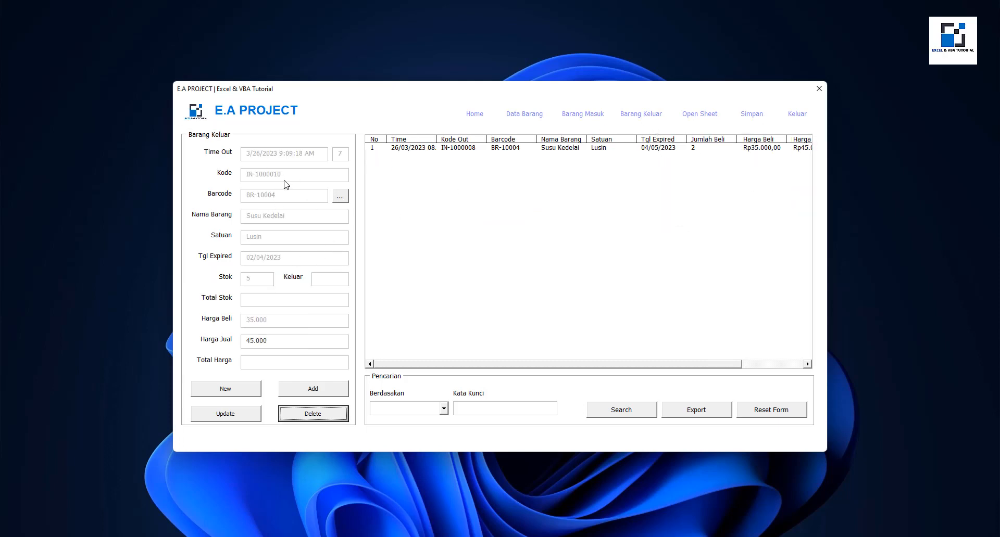
{"action": "left_click", "coordinate": [332, 277]}
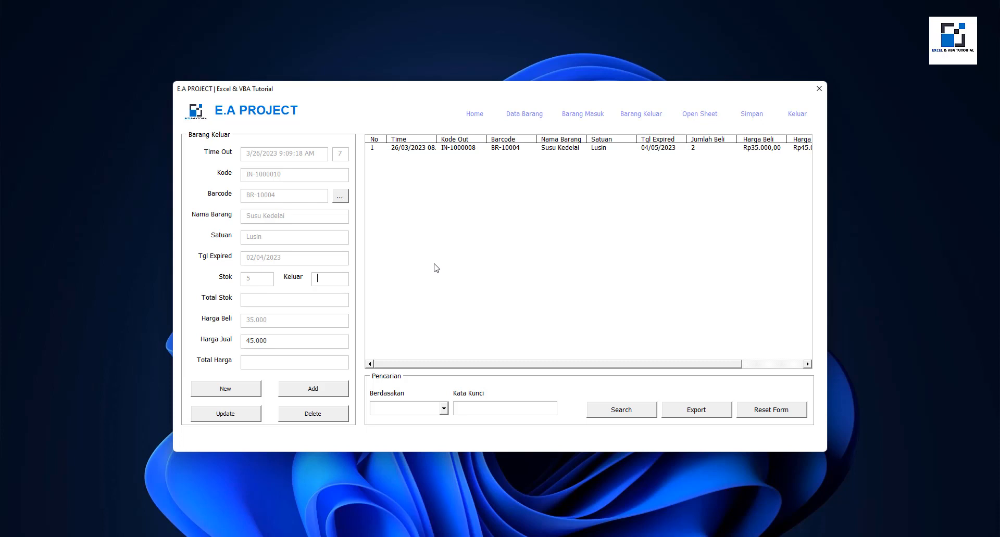
{"action": "type", "text": "5"}
{"action": "key", "text": "BackSpace"}
{"action": "type", "text": "2"}
{"action": "left_click", "coordinate": [313, 389]}
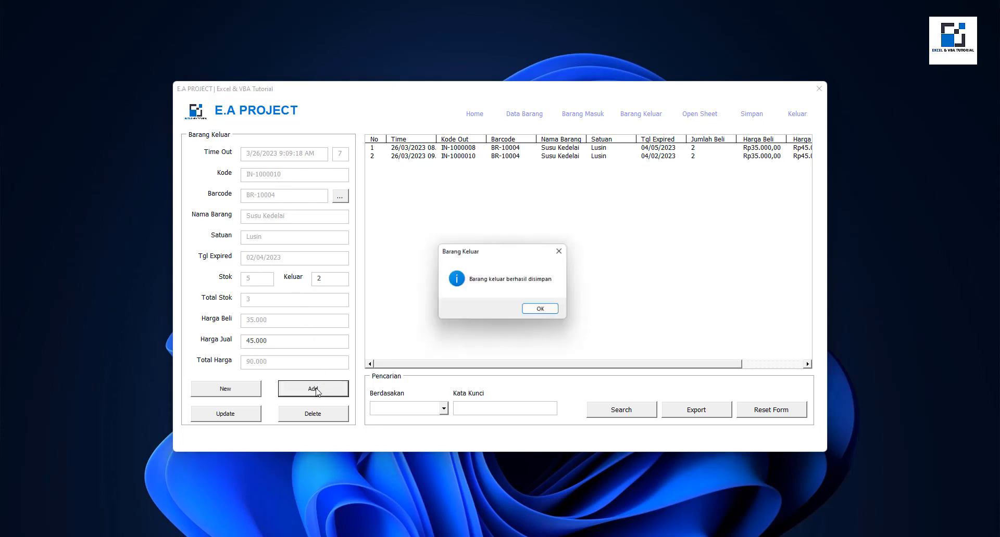
{"action": "left_click", "coordinate": [535, 313]}
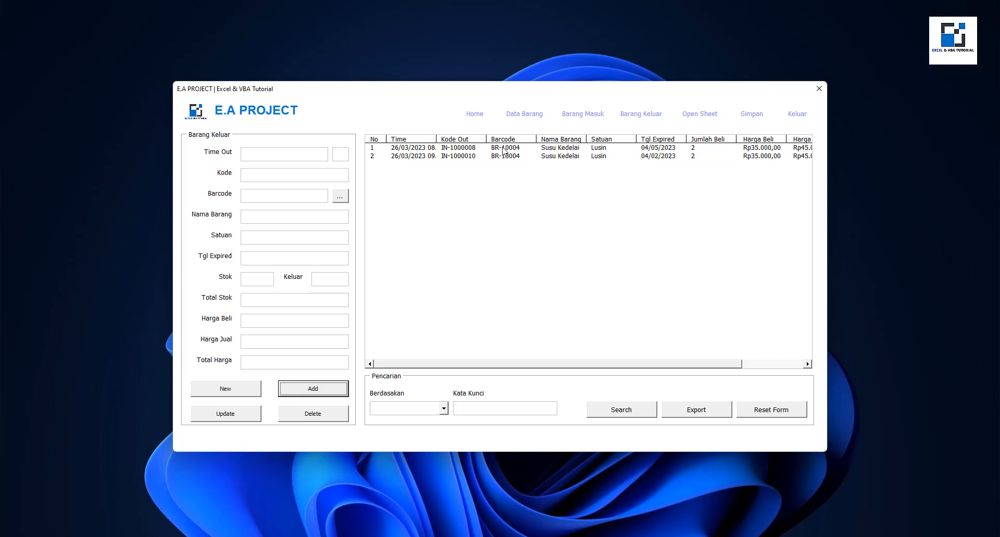
Step: Check IN-1000010's remaining stock on Barang Masuk, and start a new Barang Keluar entry with that same Susu Kedelai record in FIFO order
{"action": "left_click", "coordinate": [591, 119]}
{"action": "left_click", "coordinate": [533, 207]}
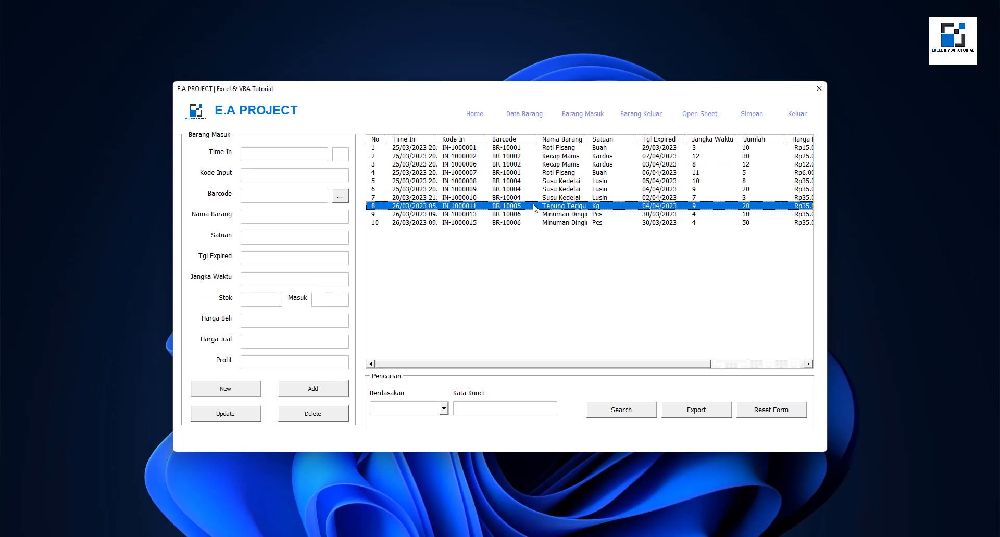
{"action": "left_click", "coordinate": [712, 198]}
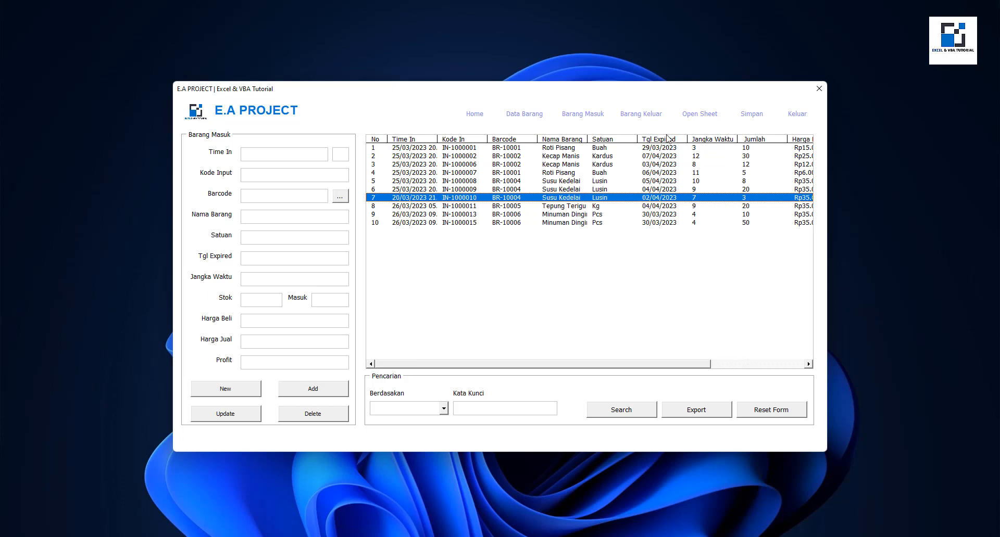
{"action": "left_click", "coordinate": [652, 117]}
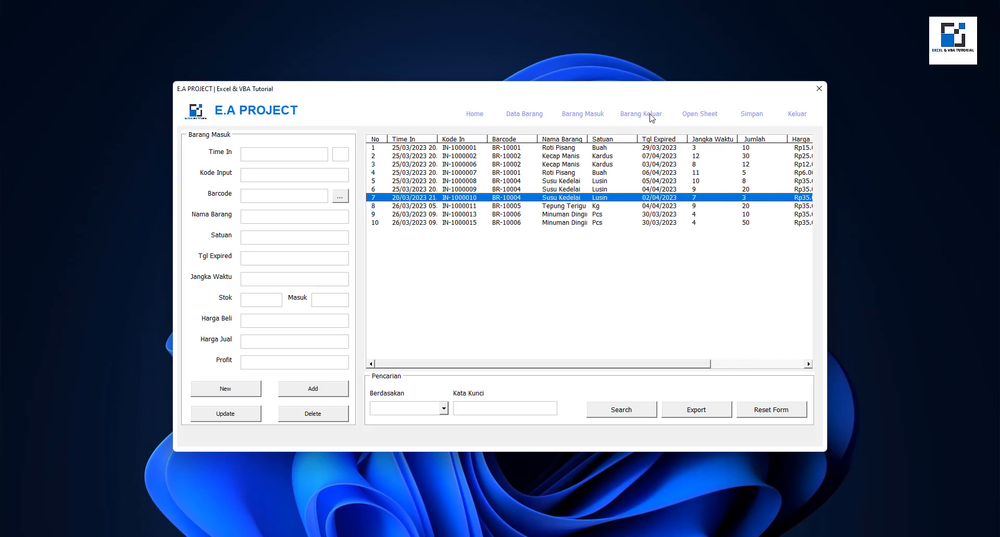
{"action": "left_click", "coordinate": [255, 388]}
{"action": "left_click", "coordinate": [340, 198]}
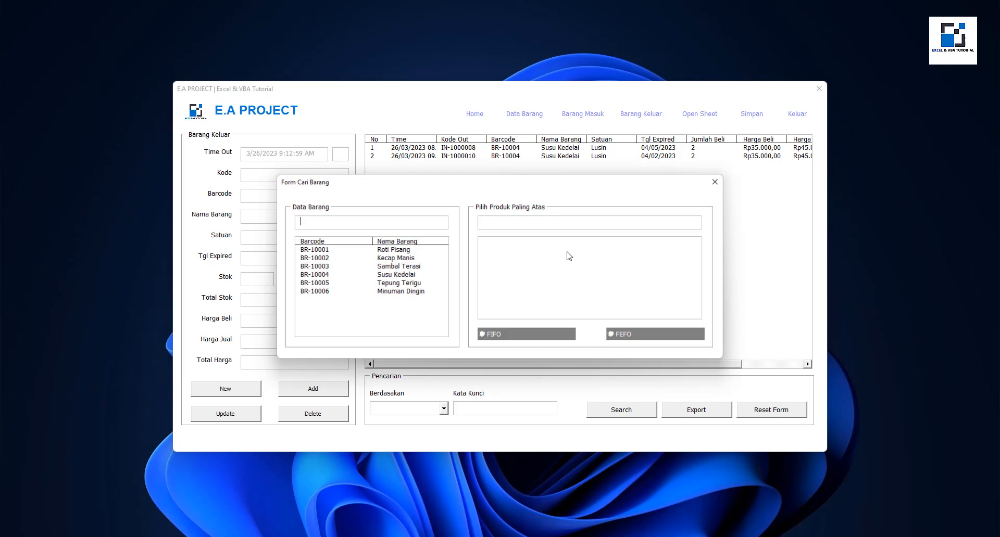
{"action": "left_click", "coordinate": [414, 275]}
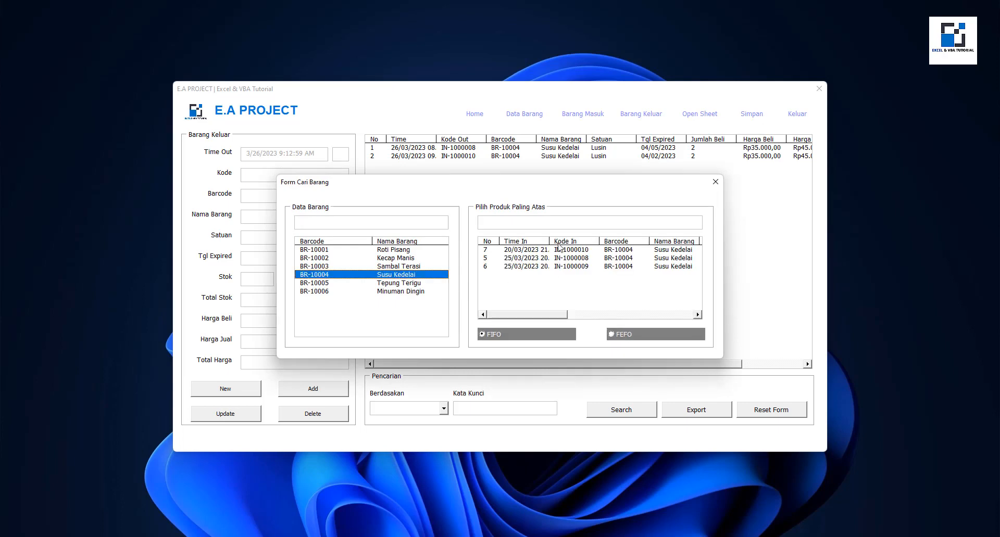
{"action": "left_click", "coordinate": [610, 251]}
{"action": "left_click", "coordinate": [715, 182]}
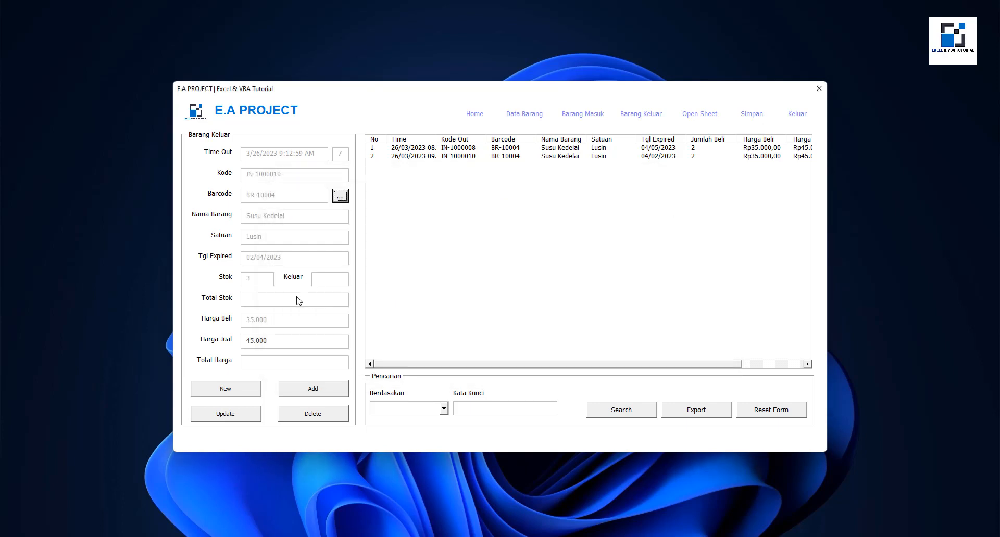
Step: Set the Keluar quantity to 3, recheck the incoming stock, and add the outgoing entry, accepting removal of the depleted stock
{"action": "left_click", "coordinate": [327, 280]}
{"action": "type", "text": "3"}
{"action": "left_click", "coordinate": [583, 114]}
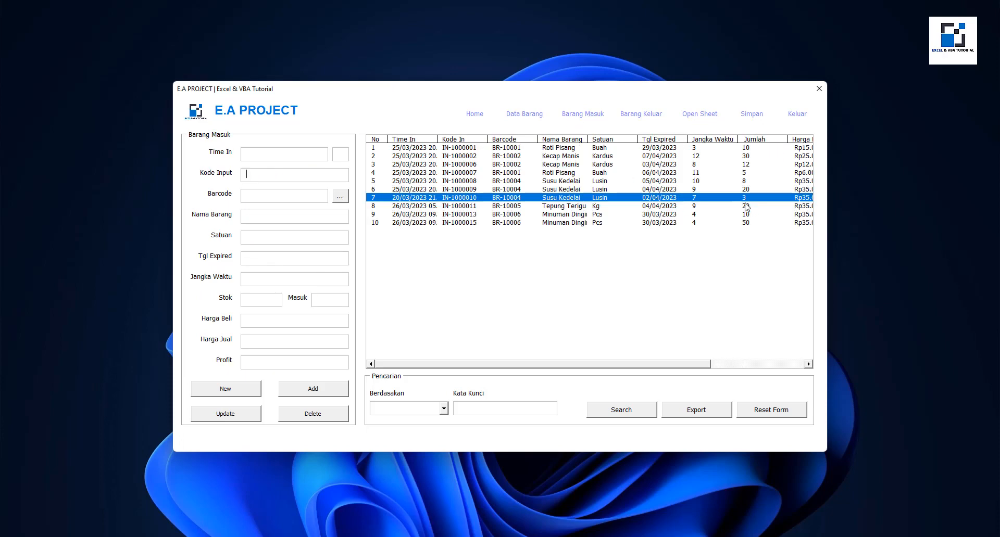
{"action": "left_click", "coordinate": [655, 116]}
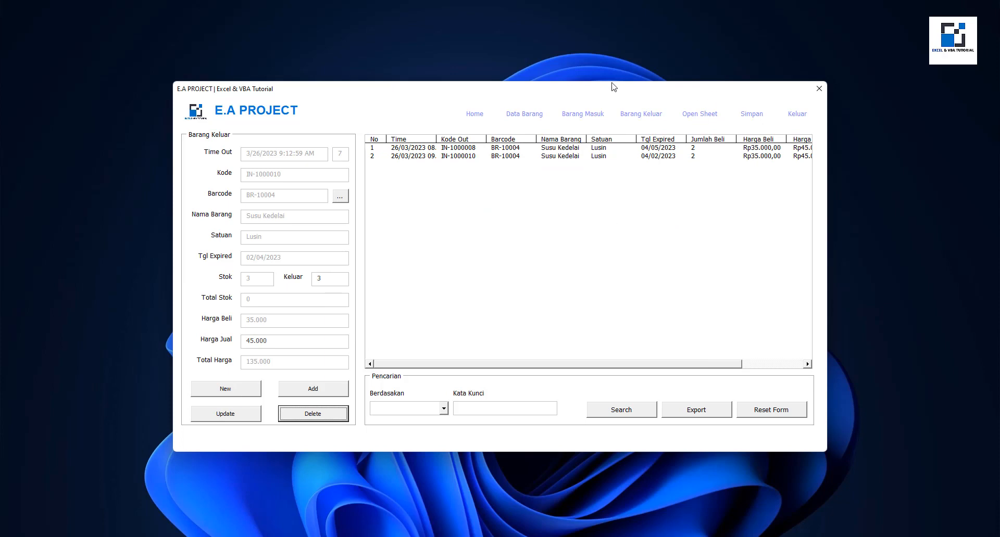
{"action": "left_click", "coordinate": [578, 116]}
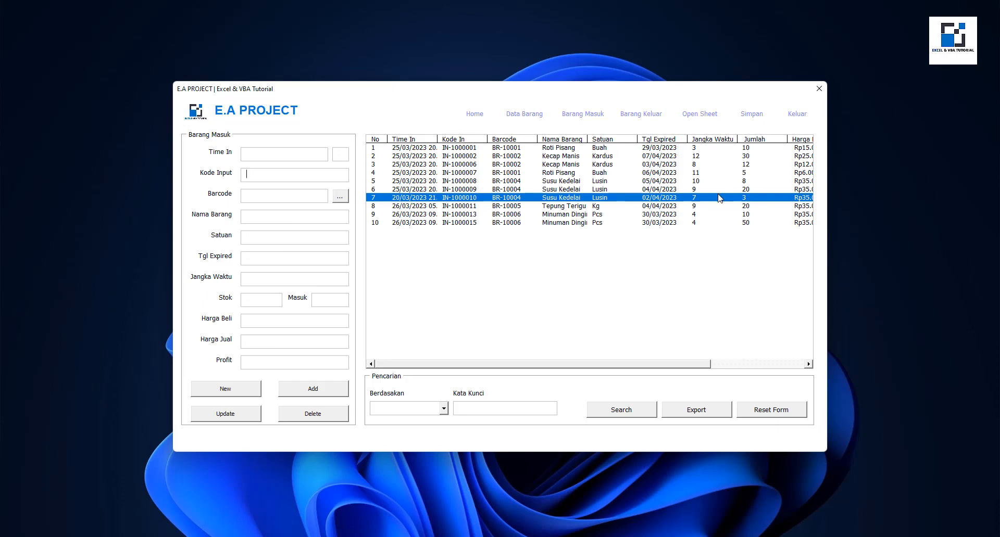
{"action": "left_click", "coordinate": [711, 114]}
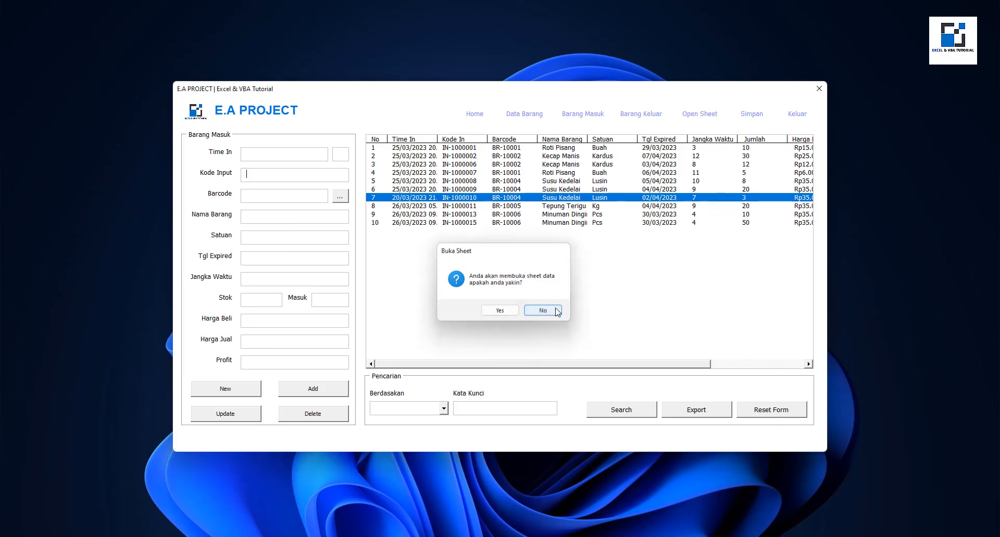
{"action": "left_click", "coordinate": [542, 311]}
{"action": "left_click", "coordinate": [641, 114]}
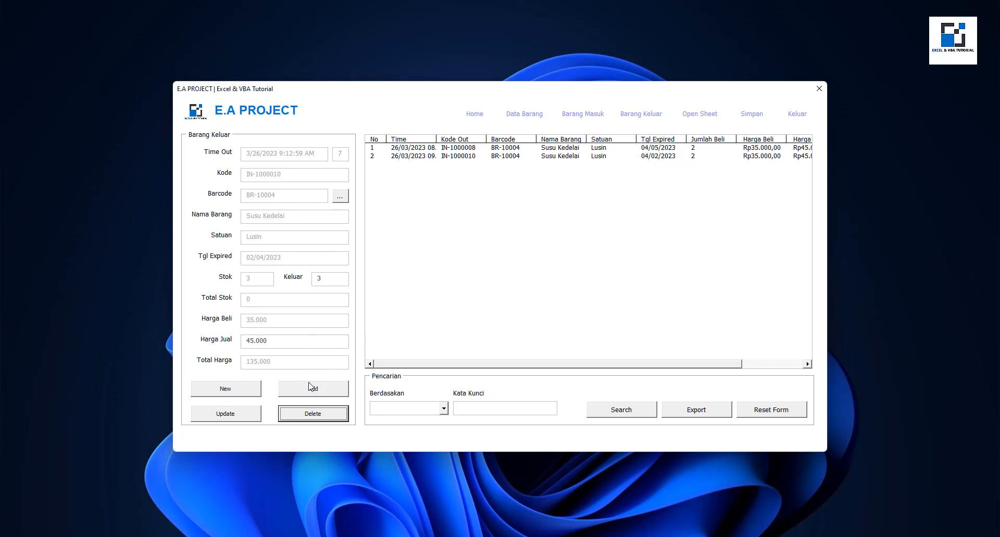
{"action": "left_click", "coordinate": [318, 391]}
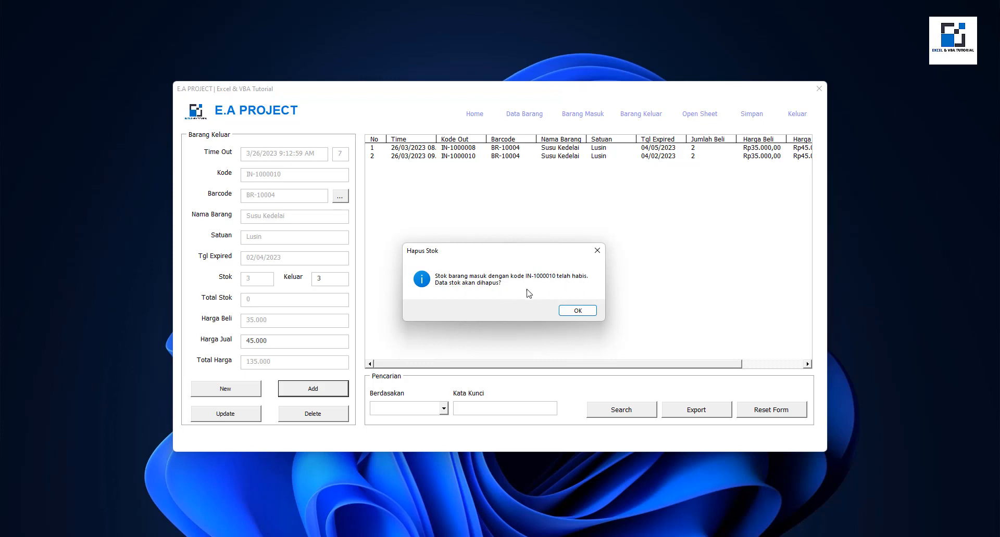
{"action": "left_click", "coordinate": [577, 310]}
{"action": "left_click", "coordinate": [541, 314]}
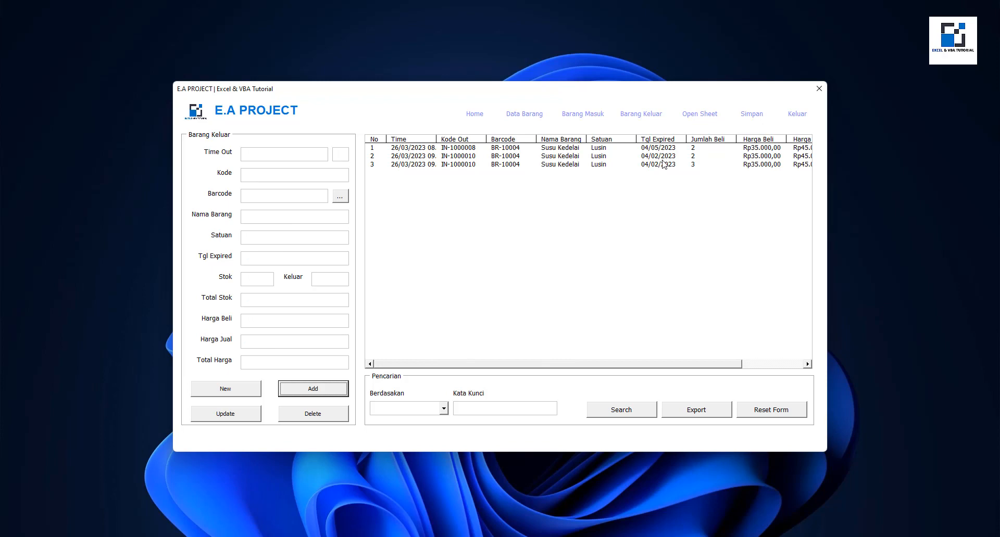
Step: Examine the Barang Masuk list for the removal of IN-1000010 and compare the remaining Susu Kedelai records
{"action": "left_click", "coordinate": [588, 119]}
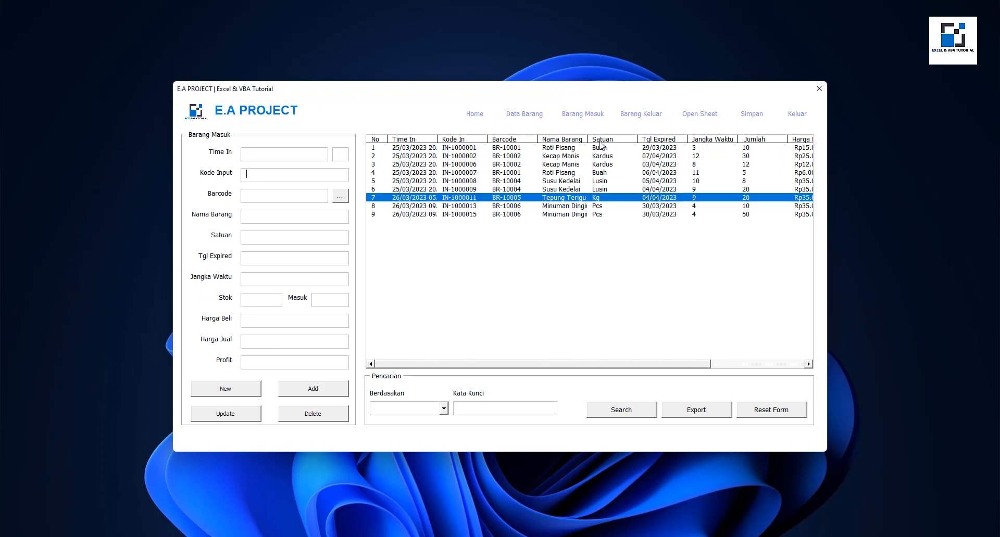
{"action": "left_click", "coordinate": [489, 207]}
{"action": "left_click", "coordinate": [500, 198]}
{"action": "left_click", "coordinate": [515, 223]}
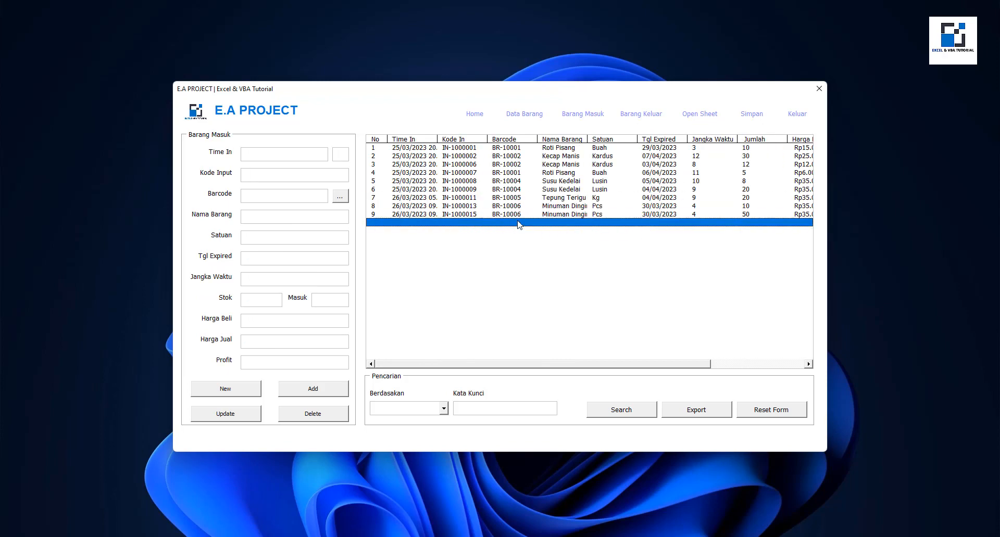
{"action": "left_click", "coordinate": [512, 198]}
{"action": "left_click", "coordinate": [771, 415]}
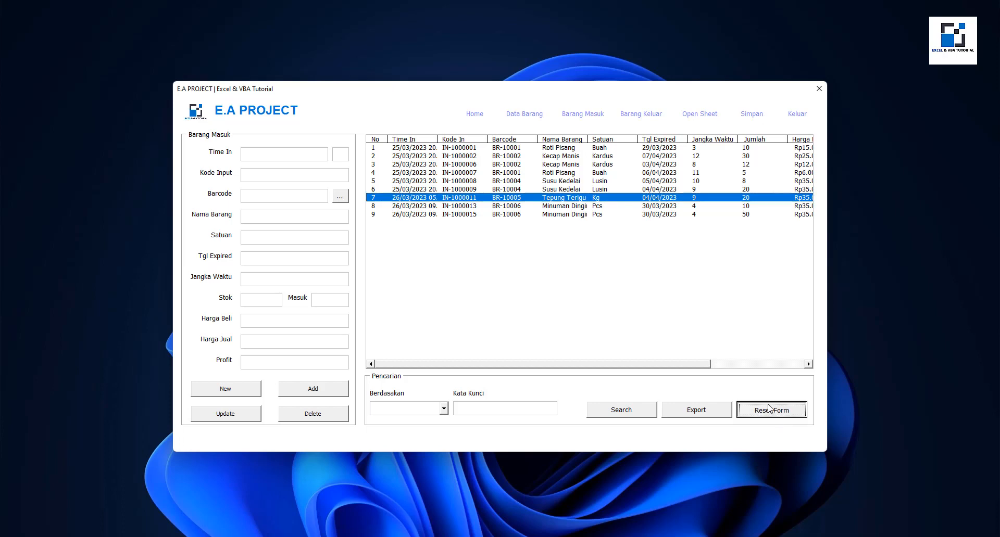
{"action": "left_click", "coordinate": [507, 200]}
{"action": "left_click", "coordinate": [516, 190]}
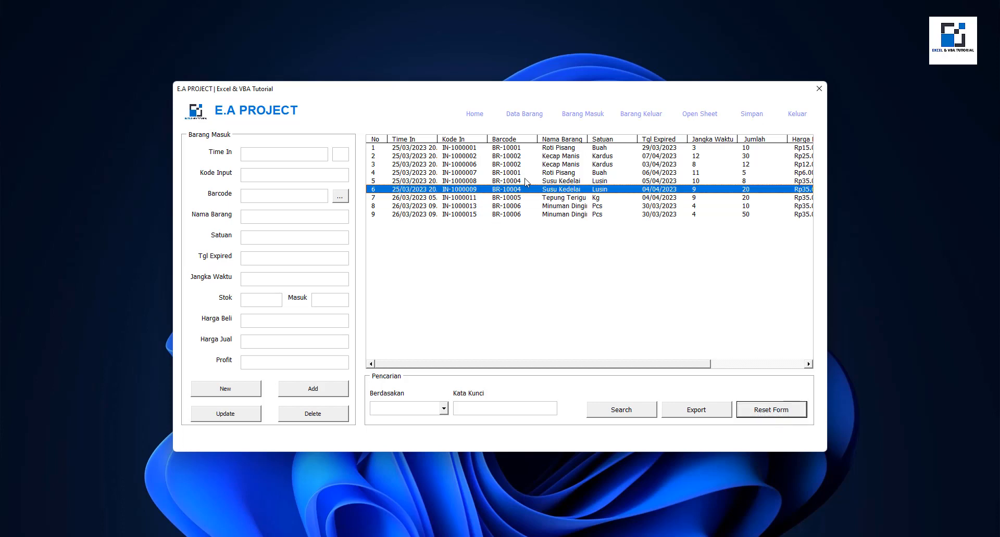
{"action": "left_click", "coordinate": [519, 181]}
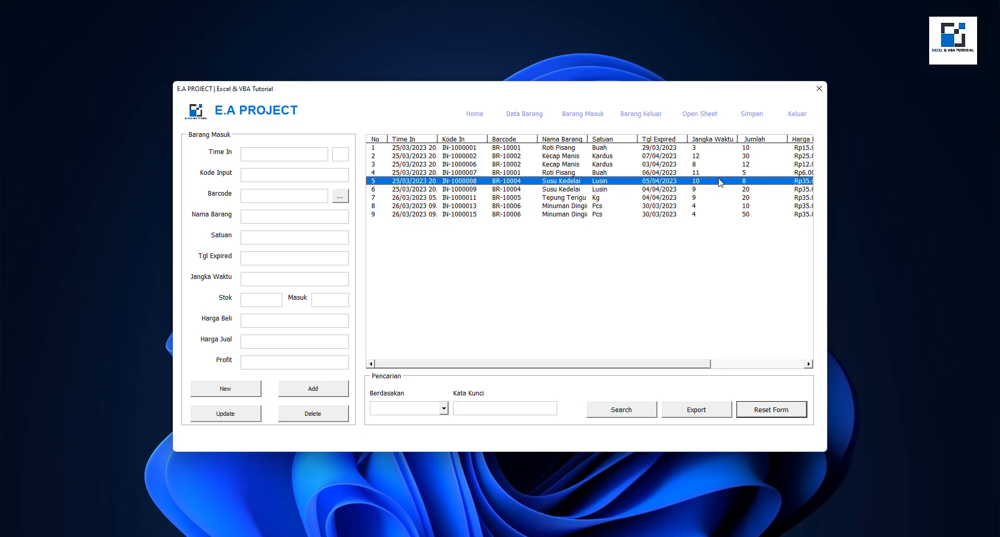
{"action": "left_click", "coordinate": [475, 191]}
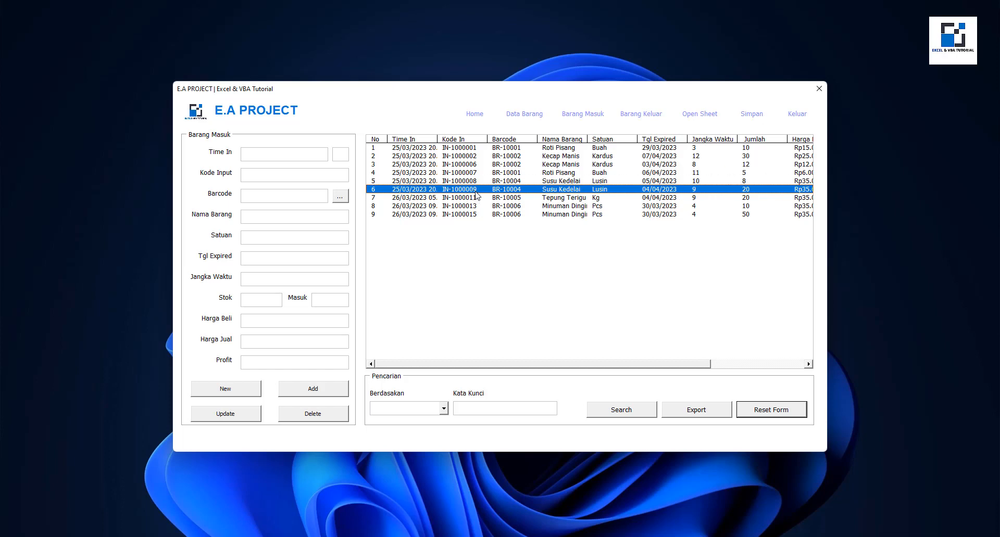
{"action": "left_click", "coordinate": [489, 182]}
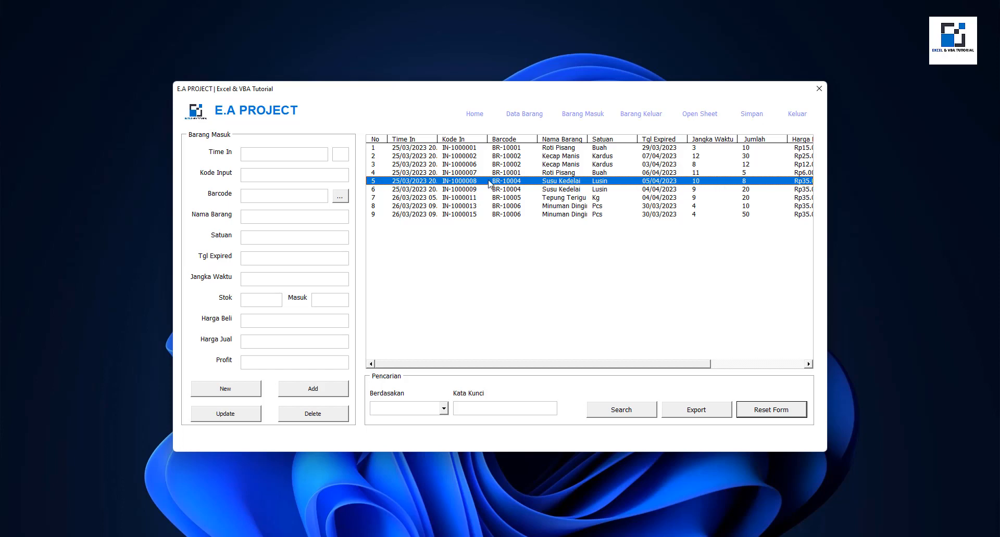
{"action": "left_click", "coordinate": [470, 198]}
Step: Compare the outgoing and incoming lists, and load the IN-1000010 Barang Keluar record with quantity 3 into the form
{"action": "left_click", "coordinate": [652, 115]}
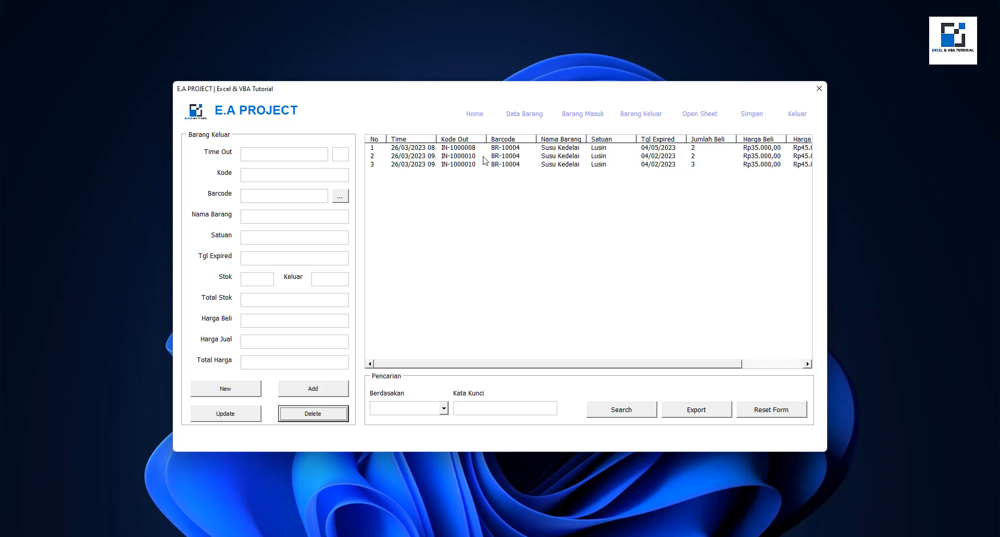
{"action": "left_click", "coordinate": [462, 166]}
{"action": "left_click", "coordinate": [465, 158]}
{"action": "left_click", "coordinate": [468, 166]}
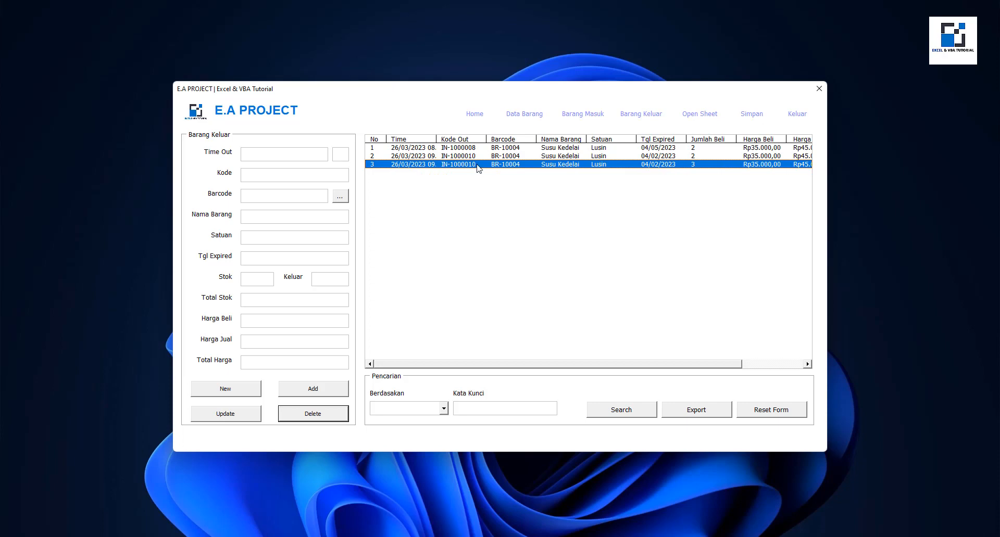
{"action": "left_click", "coordinate": [596, 114]}
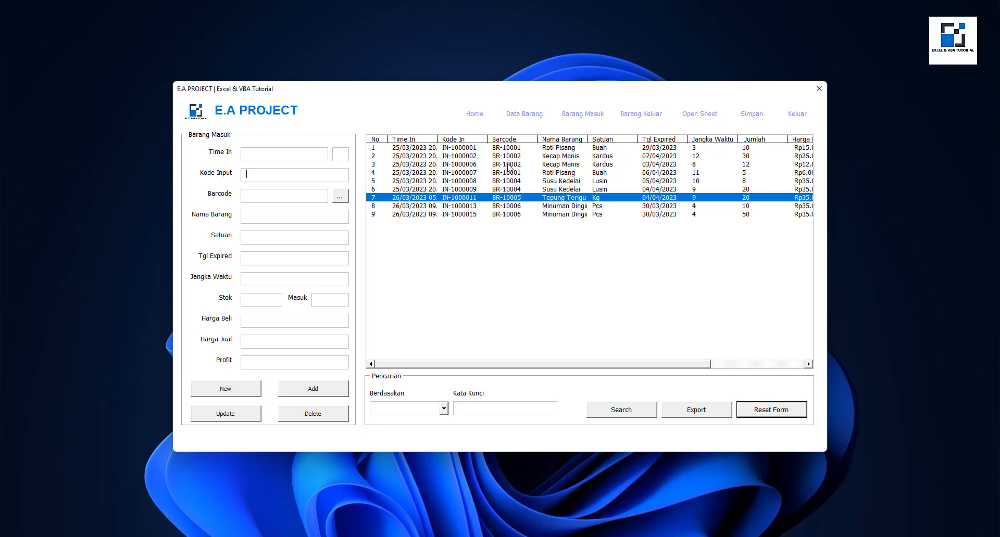
{"action": "left_click", "coordinate": [651, 115]}
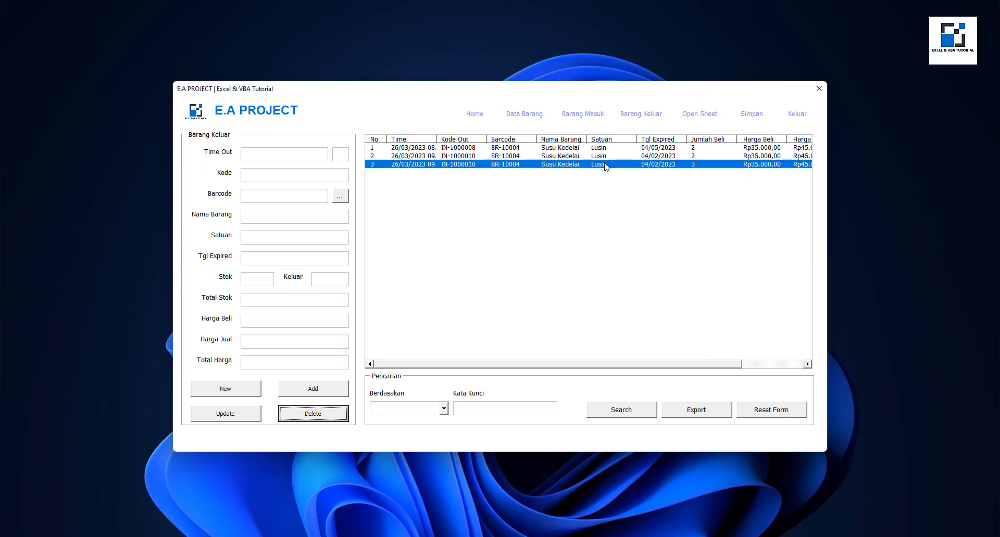
{"action": "left_click", "coordinate": [522, 157]}
{"action": "double_click", "coordinate": [509, 165]}
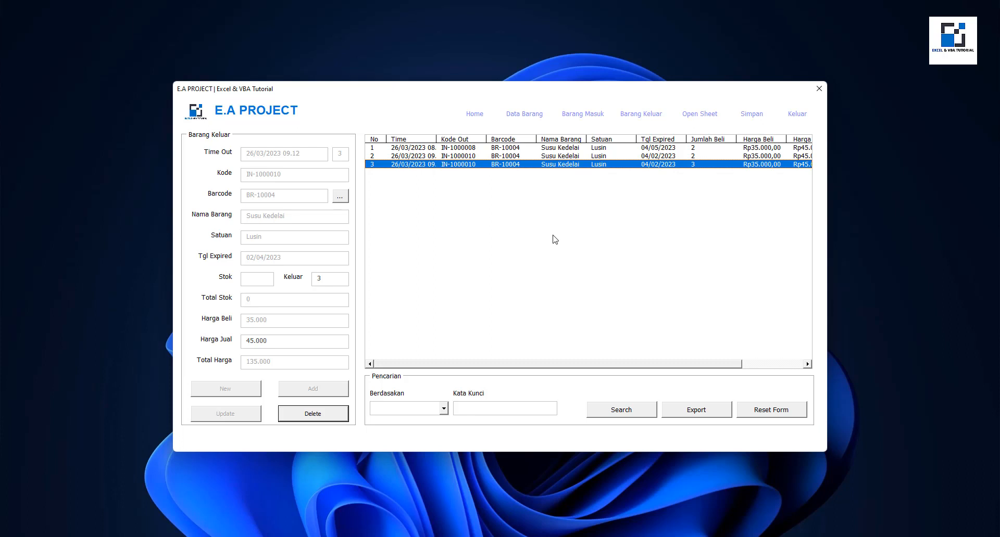
Step: Review the outgoing Susu Kedelai records and reset the Barang Keluar form
{"action": "left_click", "coordinate": [638, 150]}
{"action": "left_click", "coordinate": [606, 164]}
{"action": "left_click", "coordinate": [604, 153]}
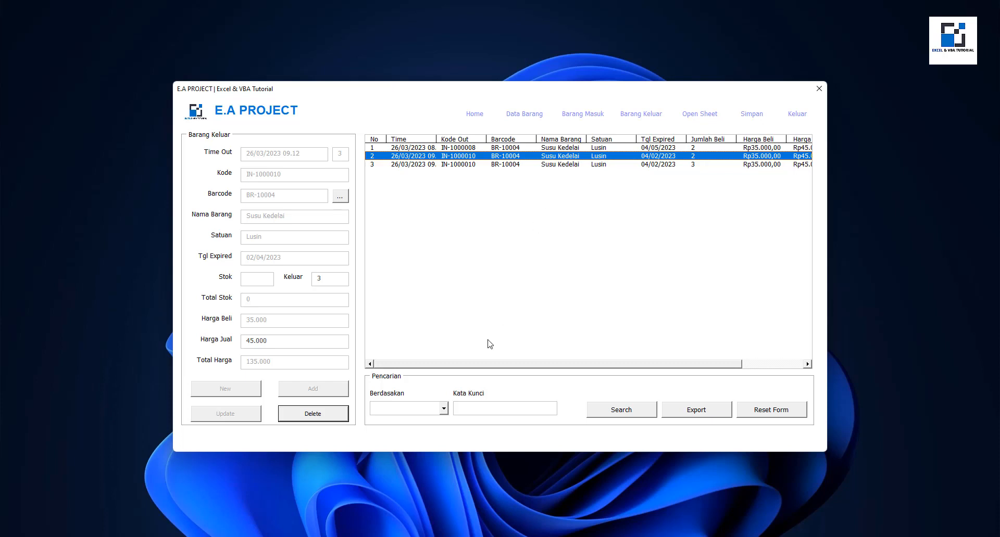
{"action": "left_click", "coordinate": [760, 409]}
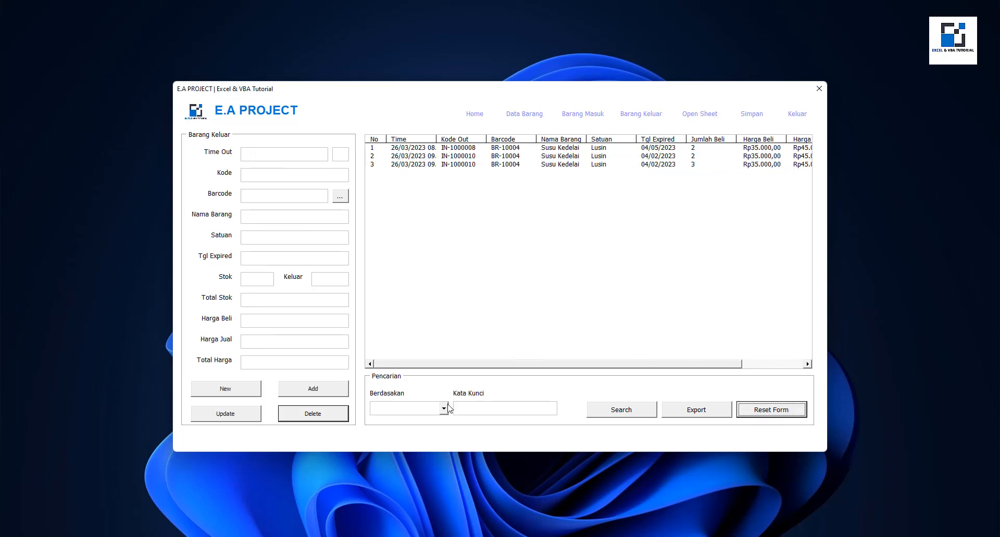
Step: Check the available search criteria and search the Barang Keluar records by Nama Barang with the keyword S
{"action": "left_click", "coordinate": [444, 409]}
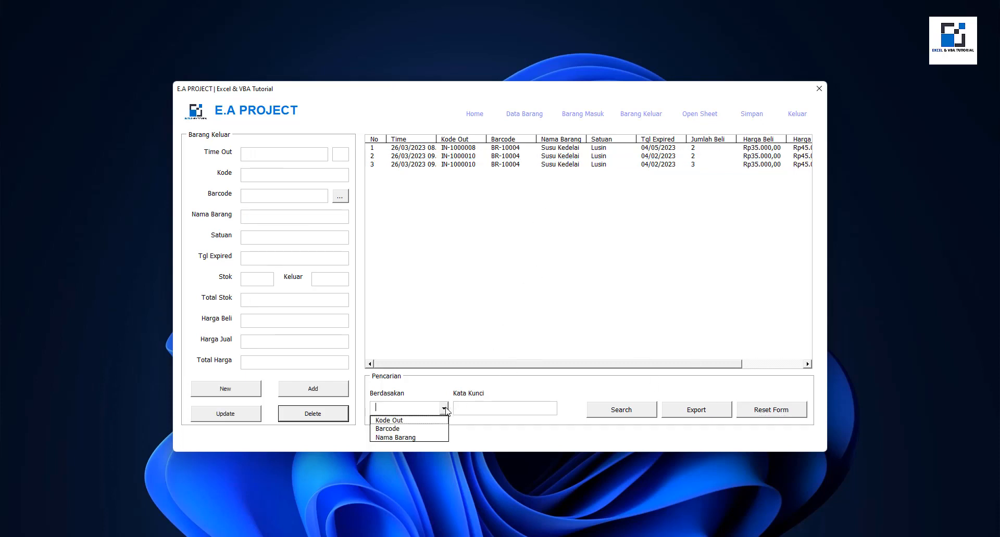
{"action": "left_click", "coordinate": [411, 429]}
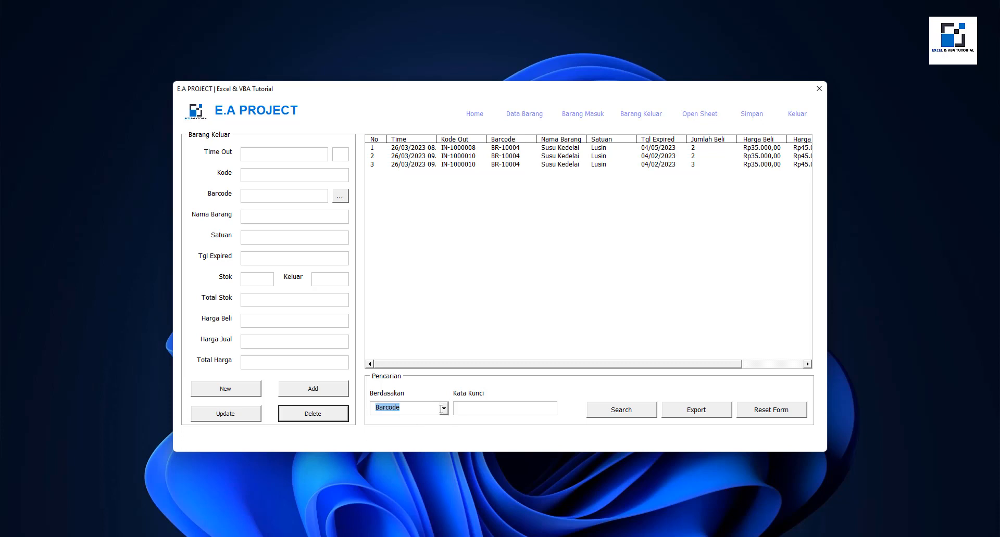
{"action": "left_click", "coordinate": [442, 409]}
{"action": "left_click", "coordinate": [417, 439]}
{"action": "left_click", "coordinate": [486, 408]}
{"action": "left_click", "coordinate": [444, 409]}
{"action": "left_click", "coordinate": [465, 409]}
{"action": "type", "text": "S"}
{"action": "left_click", "coordinate": [636, 407]}
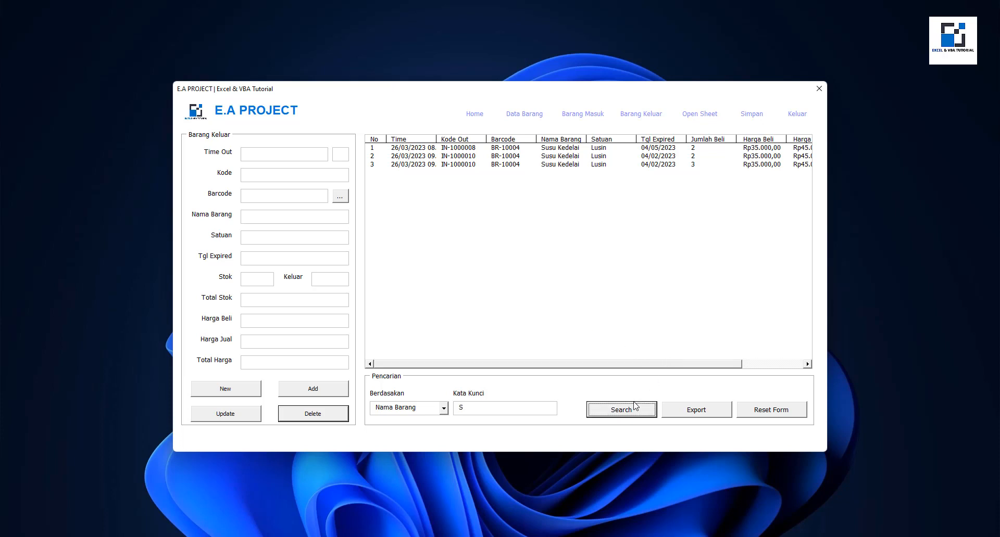
Step: Reset the search criteria and export the full Barang Keluar list, acknowledging the export
{"action": "left_click", "coordinate": [779, 410]}
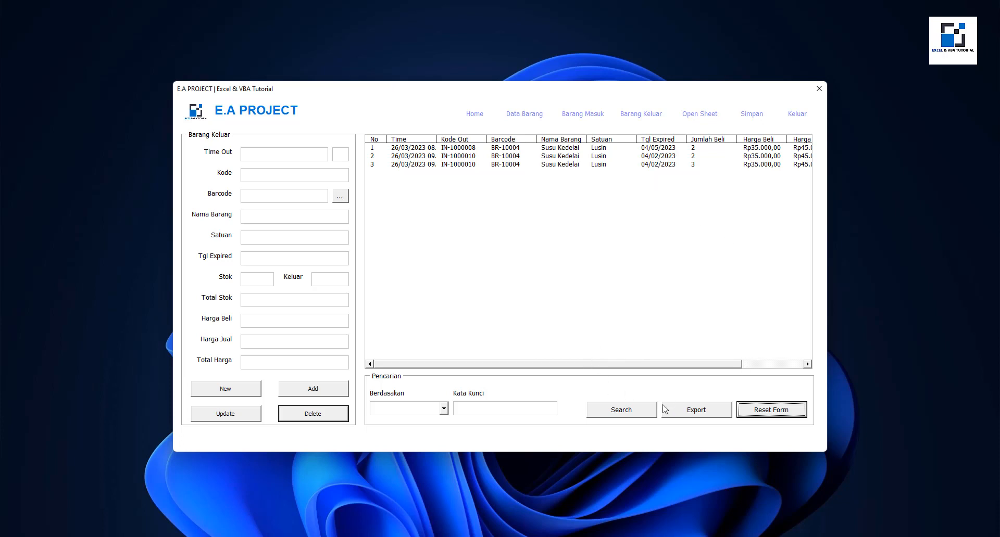
{"action": "left_click", "coordinate": [633, 412]}
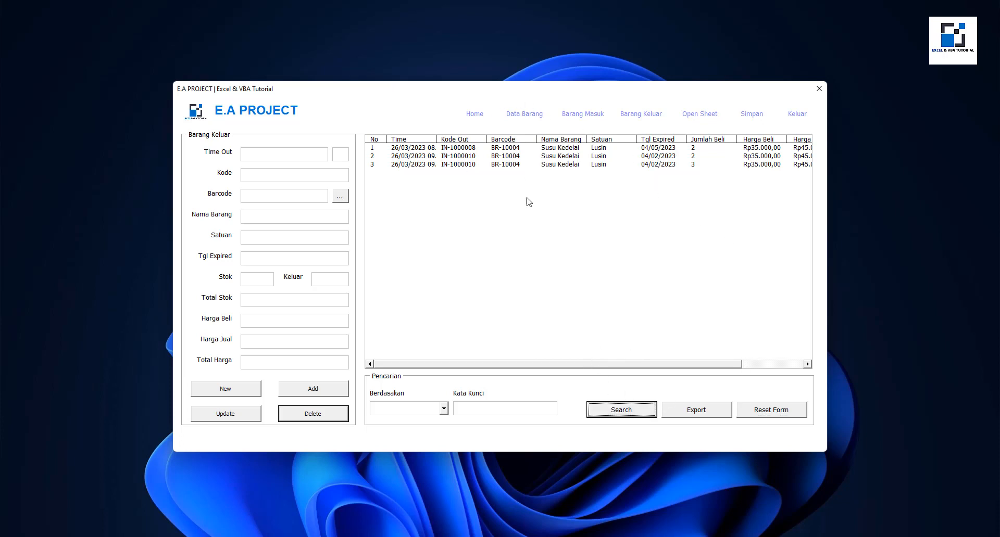
{"action": "left_click", "coordinate": [692, 411]}
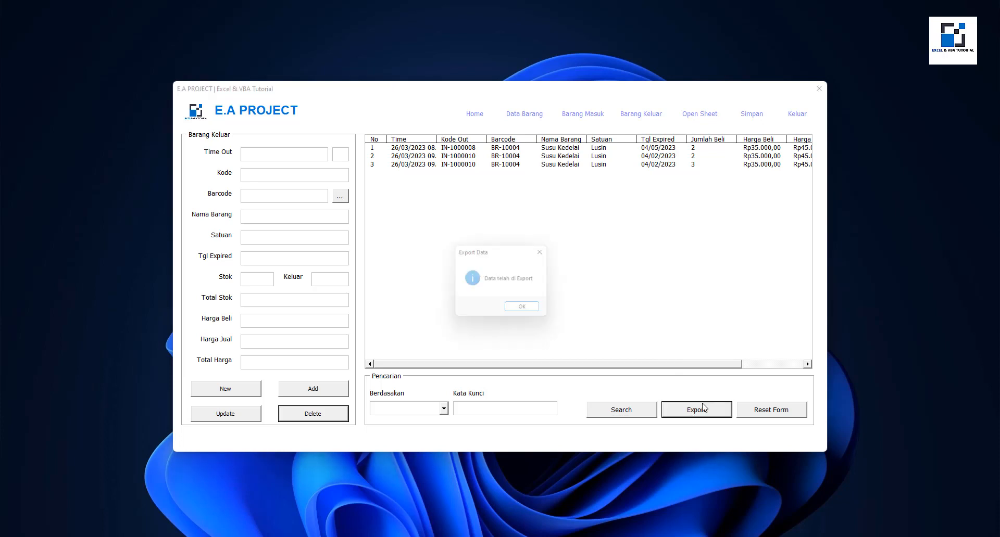
{"action": "left_click", "coordinate": [537, 312]}
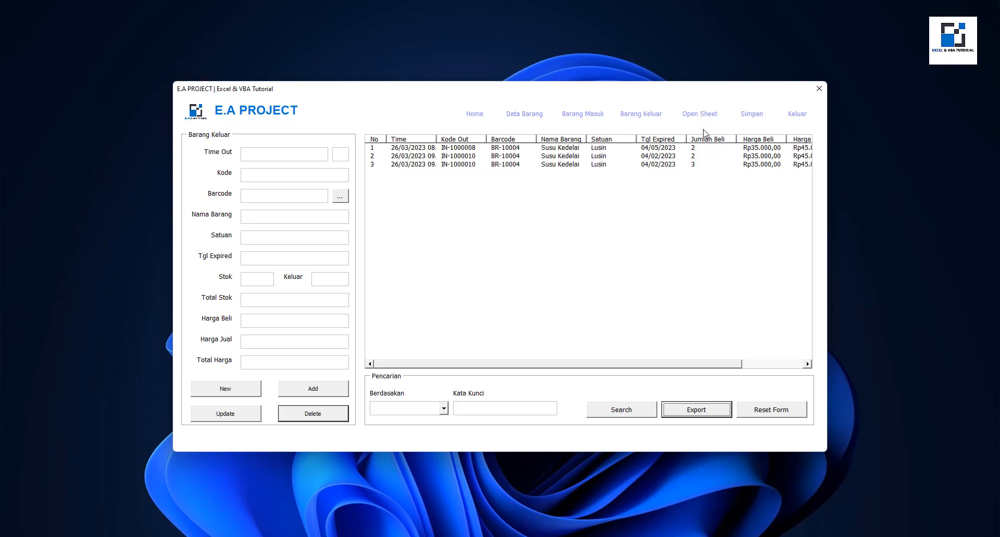
{"action": "left_click", "coordinate": [710, 114]}
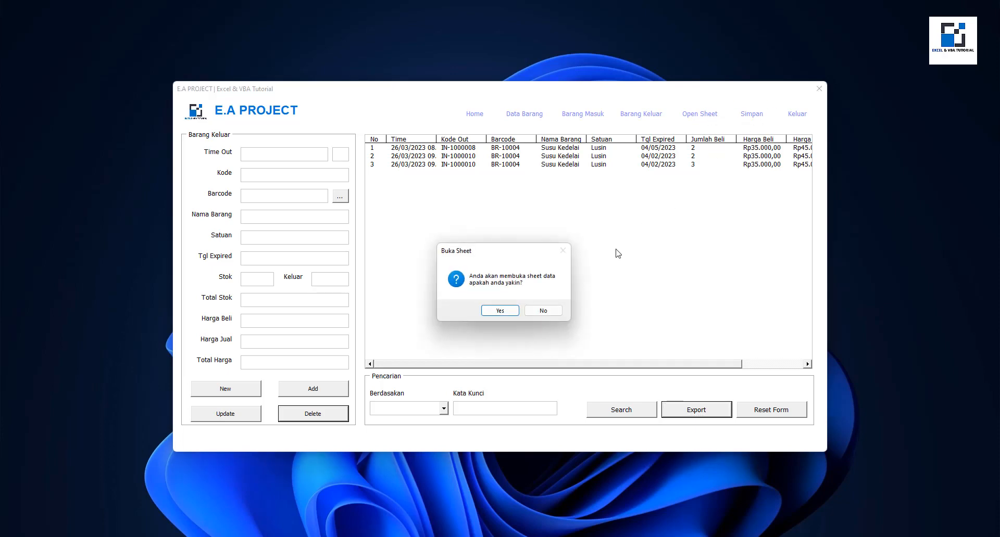
{"action": "left_click", "coordinate": [560, 313]}
{"action": "left_click", "coordinate": [797, 114]}
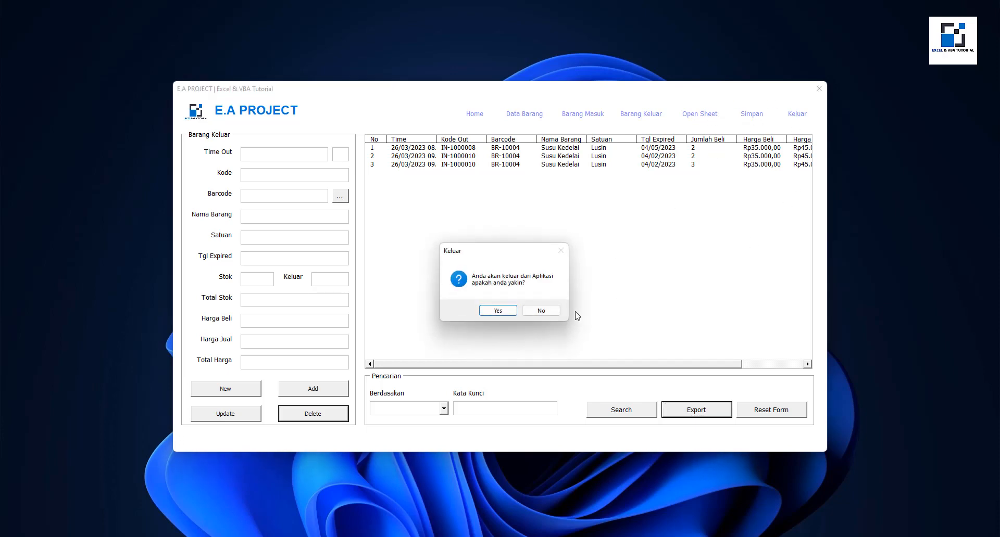
{"action": "left_click", "coordinate": [554, 312]}
Step: Return to the Home page, exit the inventory application, and close the empty Excel window
{"action": "left_click", "coordinate": [482, 119]}
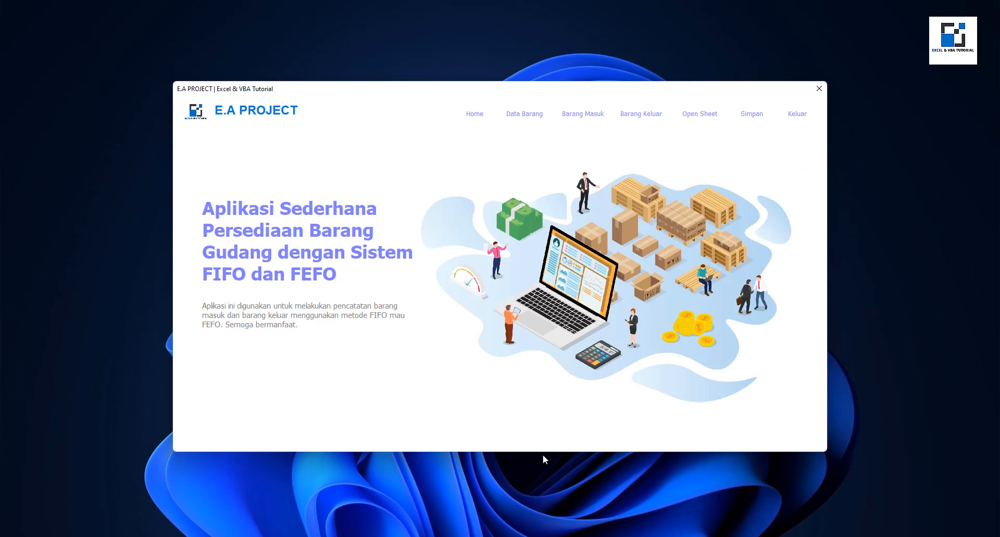
{"action": "left_click", "coordinate": [797, 115]}
{"action": "left_click", "coordinate": [498, 311]}
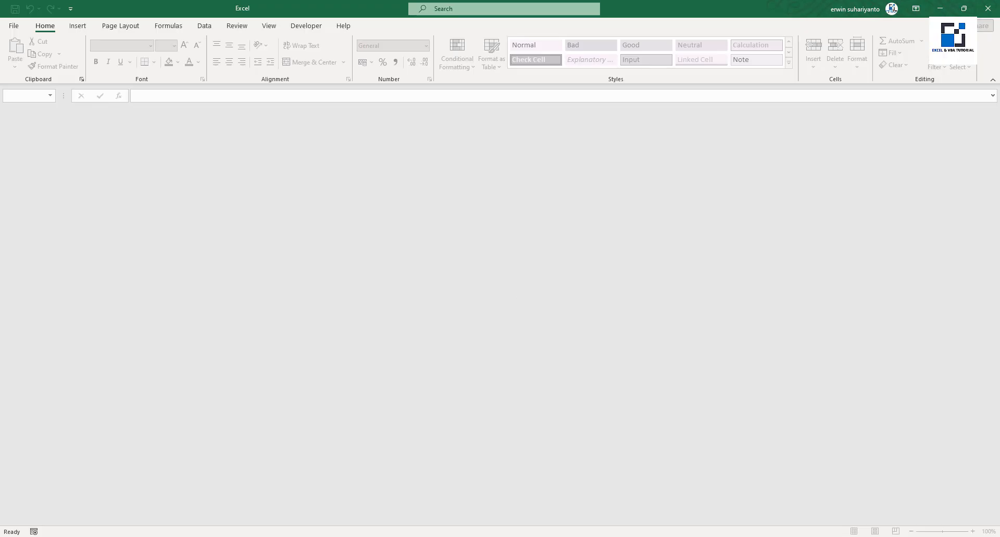
{"action": "left_click", "coordinate": [987, 8]}
Step: Switch to File Explorer and open the exported ExportNumber3 workbook from the METODE FIFO folder
{"action": "key", "text": "super+e"}
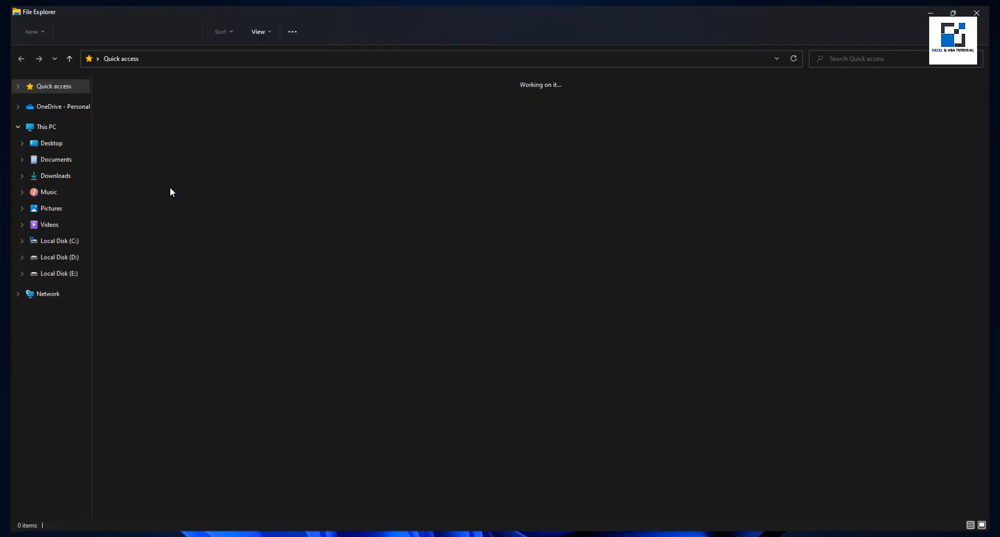
{"action": "left_click", "coordinate": [148, 187]}
{"action": "double_click", "coordinate": [148, 187]}
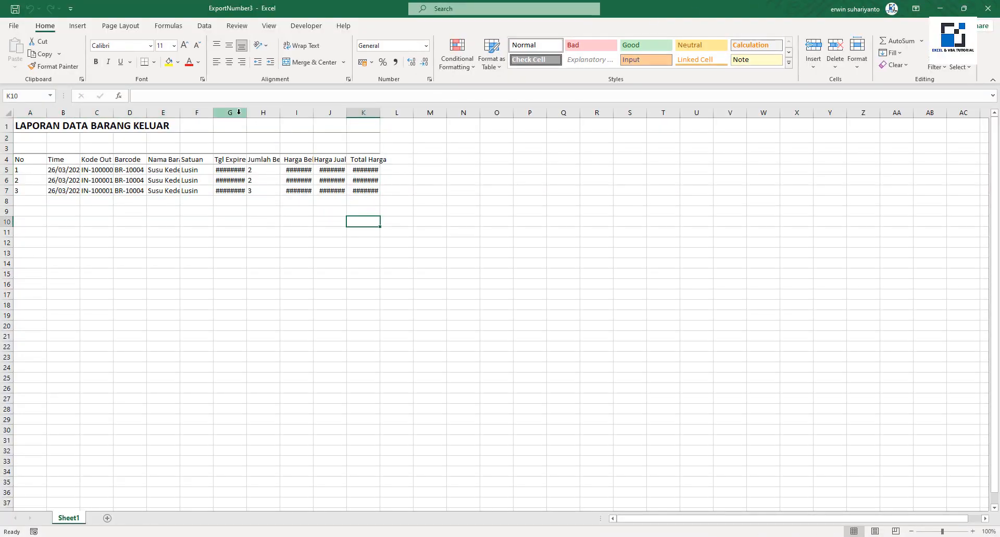
Step: Autofit columns G through K so the expiry dates, quantities and prices in the outgoing goods report are readable
{"action": "left_click_drag", "start_coordinate": [237, 113], "coordinate": [379, 112]}
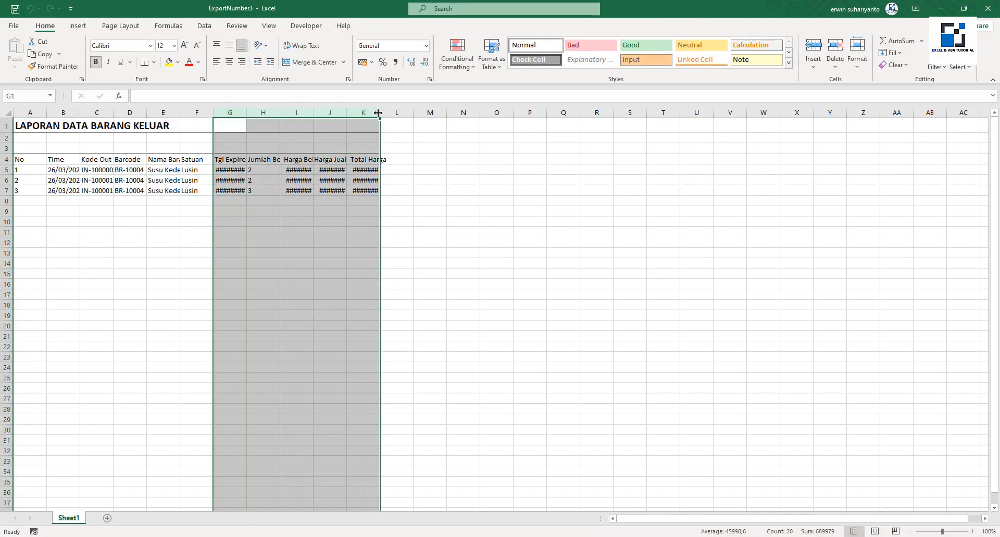
{"action": "double_click", "coordinate": [379, 113]}
{"action": "left_click", "coordinate": [101, 211]}
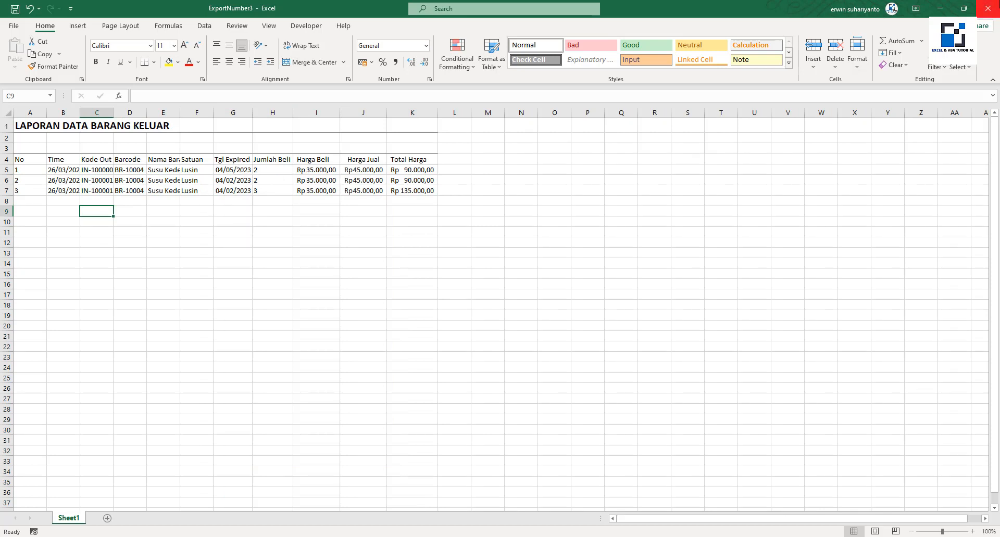
Step: Close the exported report and reopen the FIFO SISTEM workbook in the METODE FIFO folder from the recent files
{"action": "left_click", "coordinate": [988, 8]}
{"action": "left_click", "coordinate": [453, 285]}
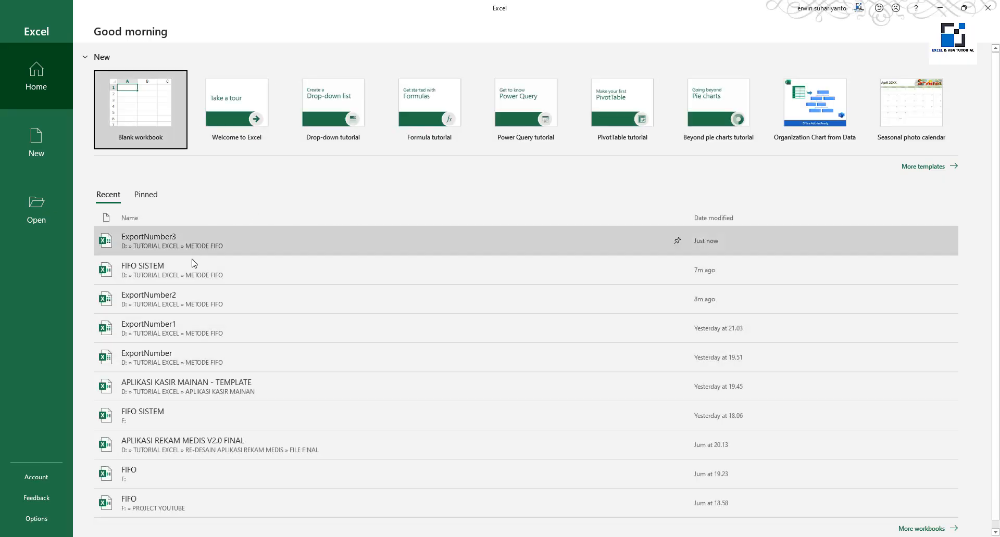
{"action": "left_click", "coordinate": [191, 271]}
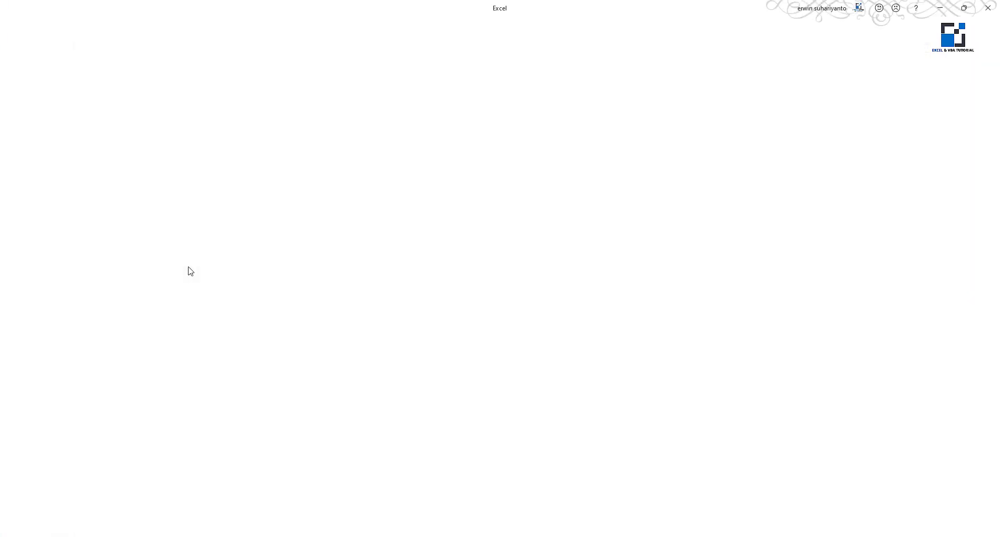